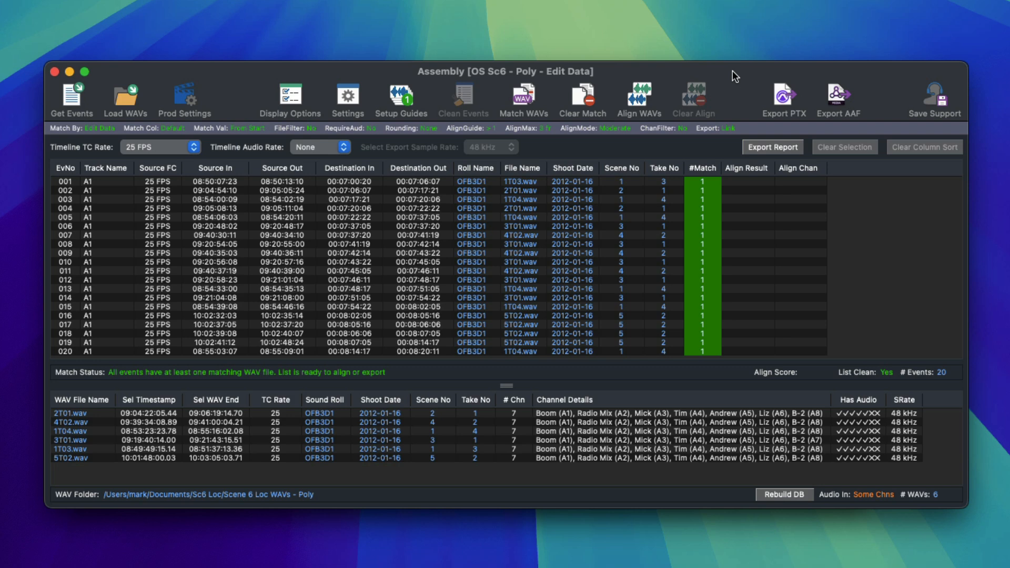
Review the Match By File and Match By Timecode modes in the settings, and keep Match By Edit Data selected
key("super+comma")
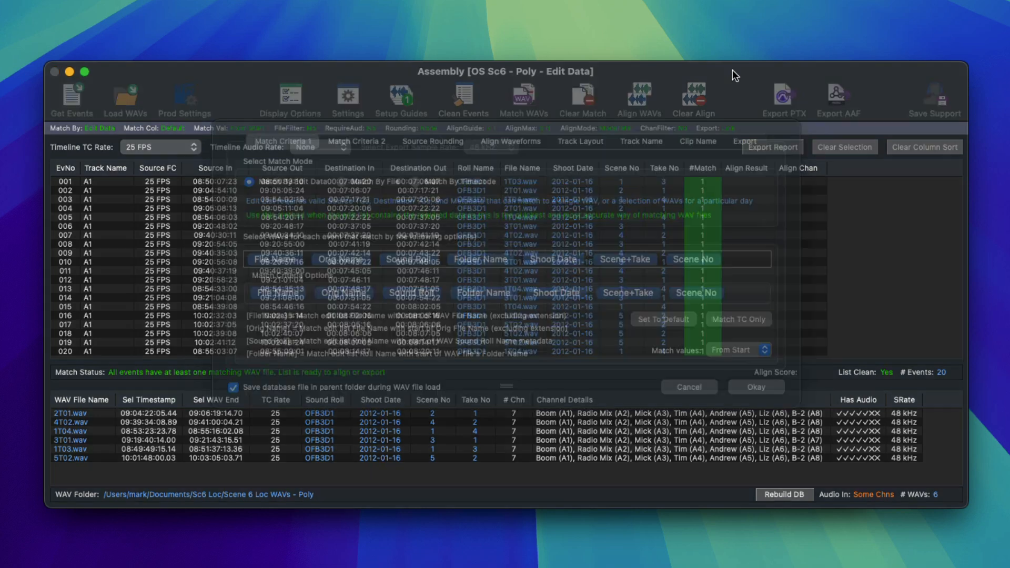
left_click(362, 202)
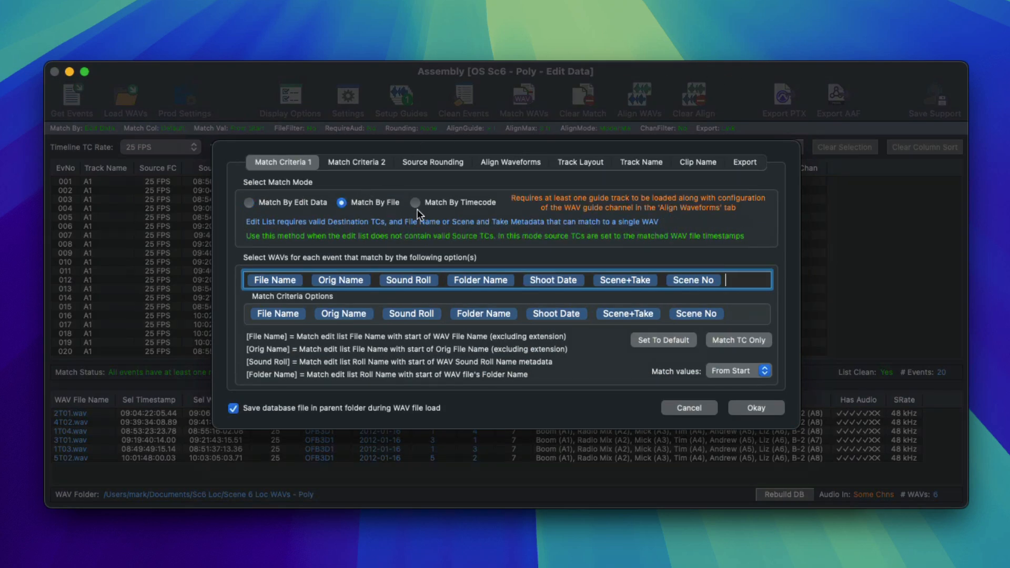
left_click(443, 205)
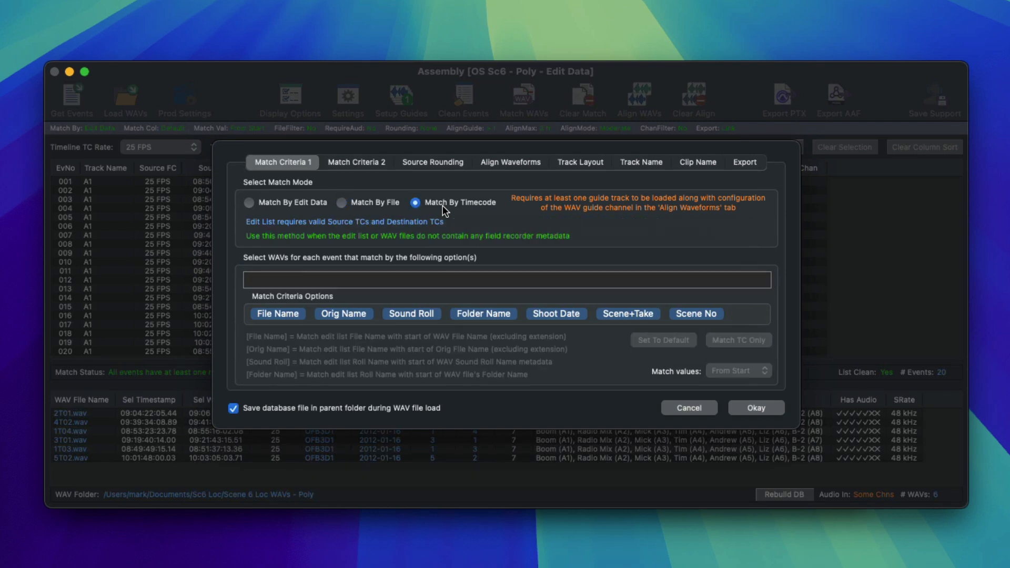
left_click(308, 204)
key("Return")
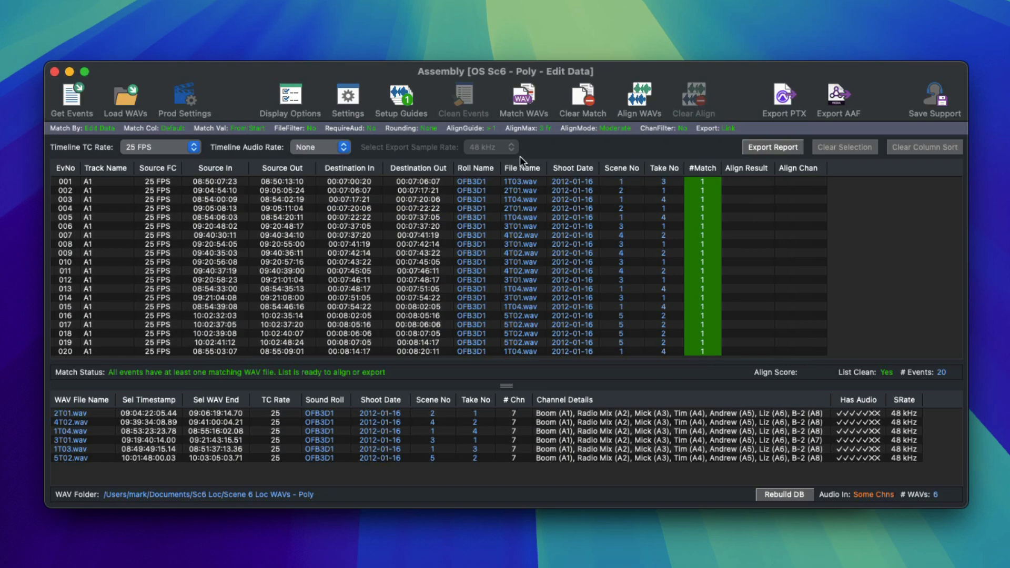
Start aligning the matched WAVs with the loaded guide track
left_click(636, 99)
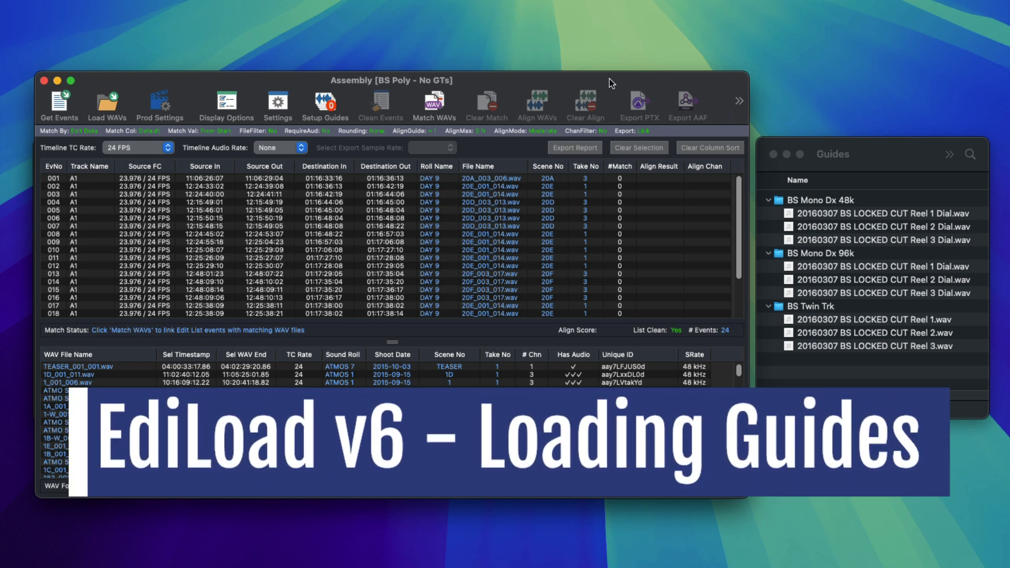
Add the BS Twin Trk WAV "20160307 BS LOCKED CUT Reel 1.wav" as a guide track and open its reference channel choice
left_click(323, 104)
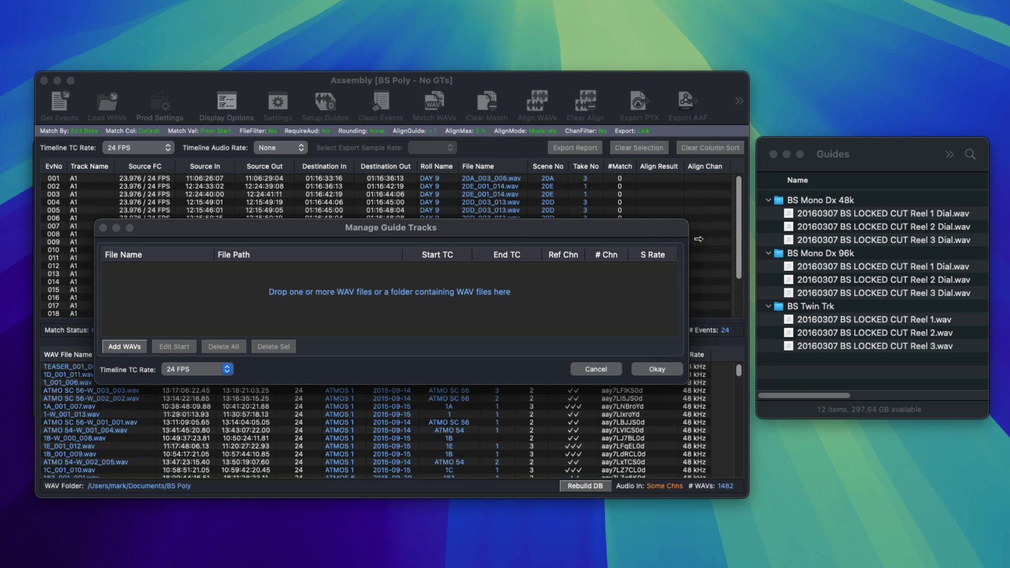
left_click_drag(804, 320, 550, 301)
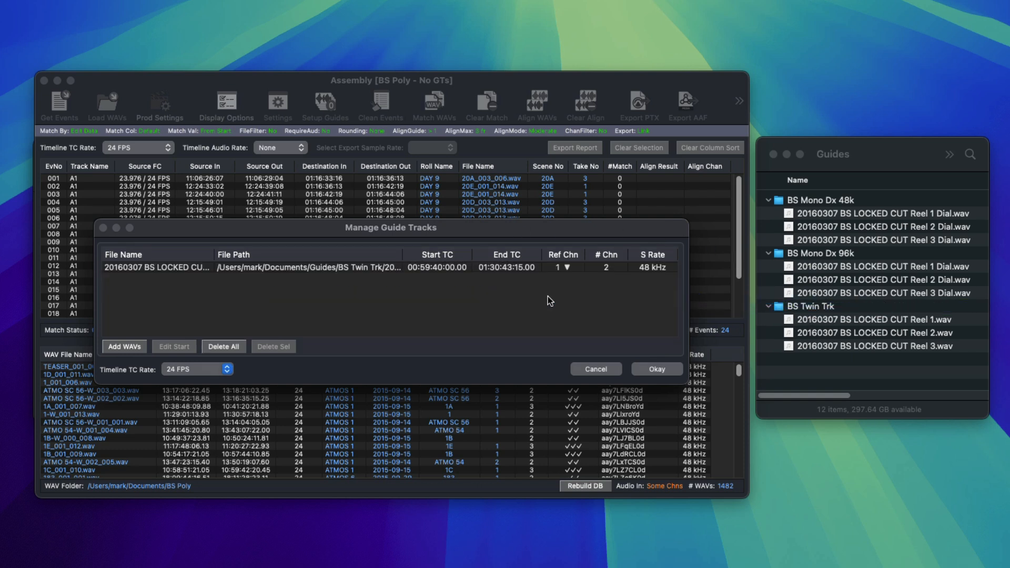
left_click(608, 266)
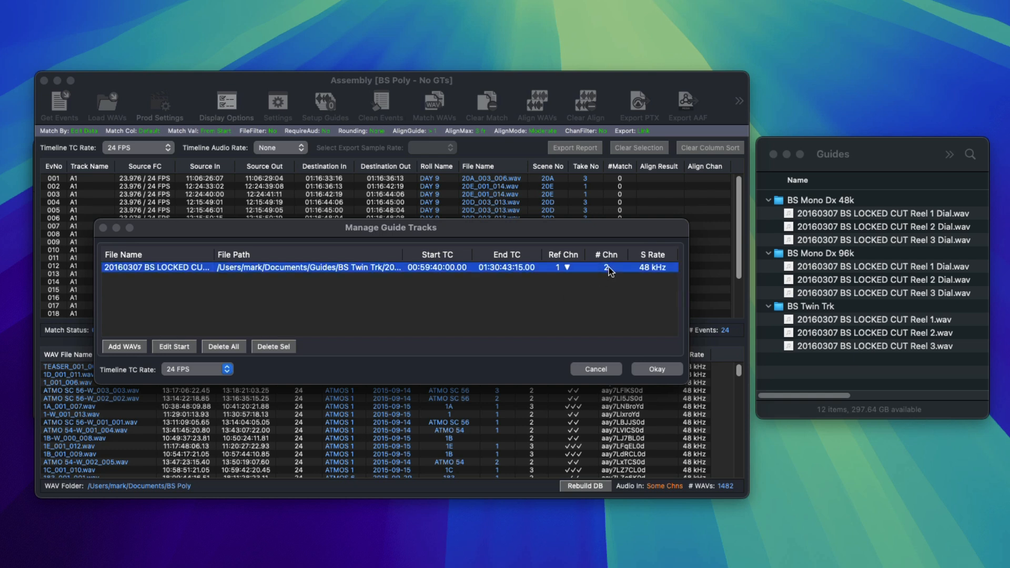
left_click(567, 268)
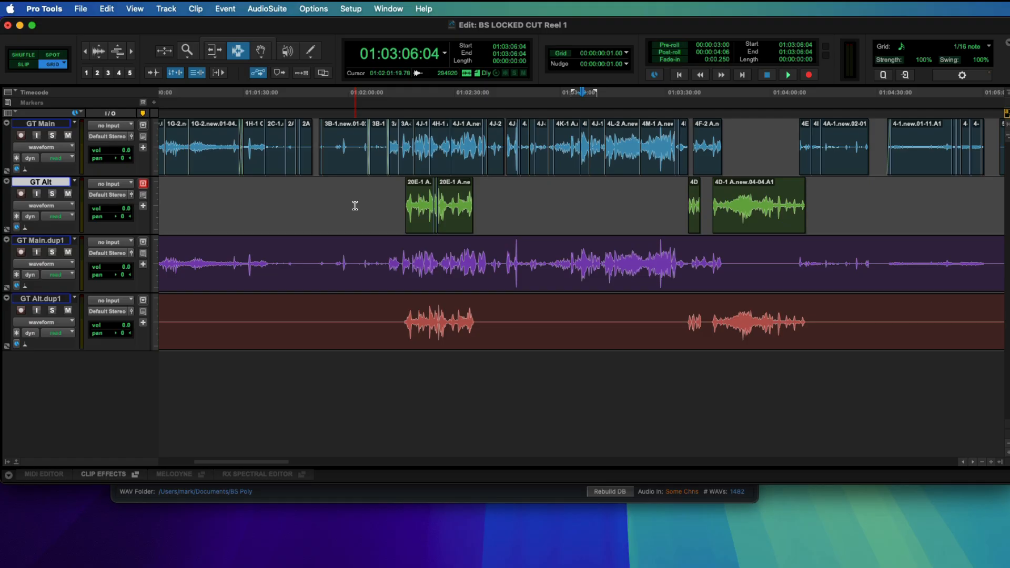
In the Pro Tools session, compare the passage around the 20E-1 clips on GT Alt with the same passage on GT Alt.dup1
left_click_drag(355, 206, 519, 187)
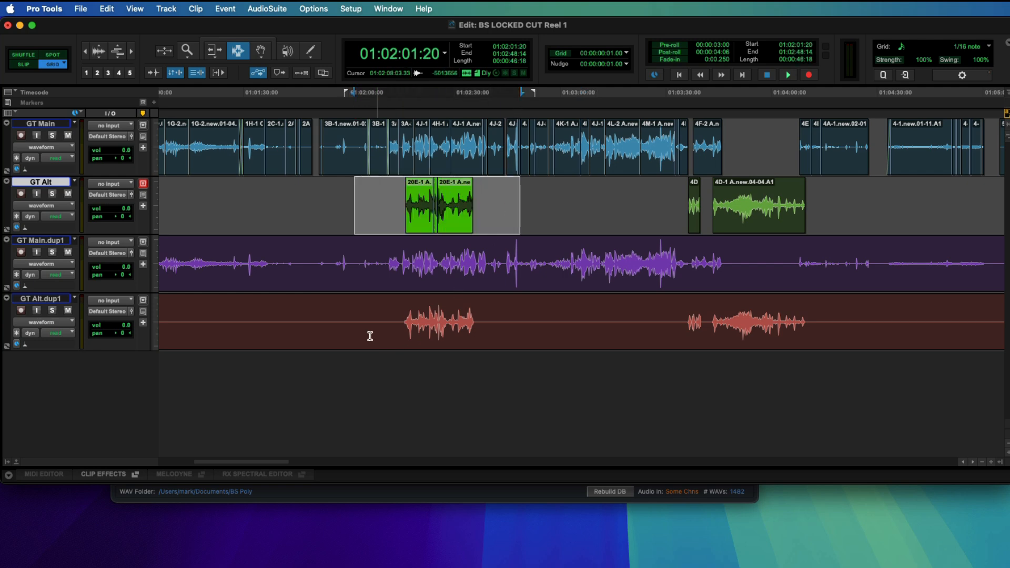
left_click_drag(347, 326, 487, 304)
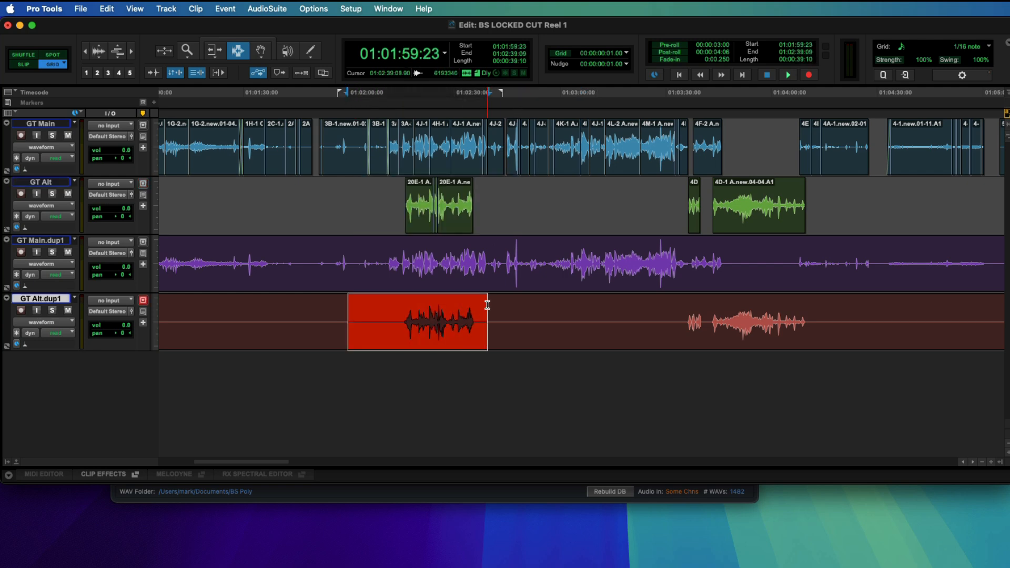
key("r")
key("r")
key("r")
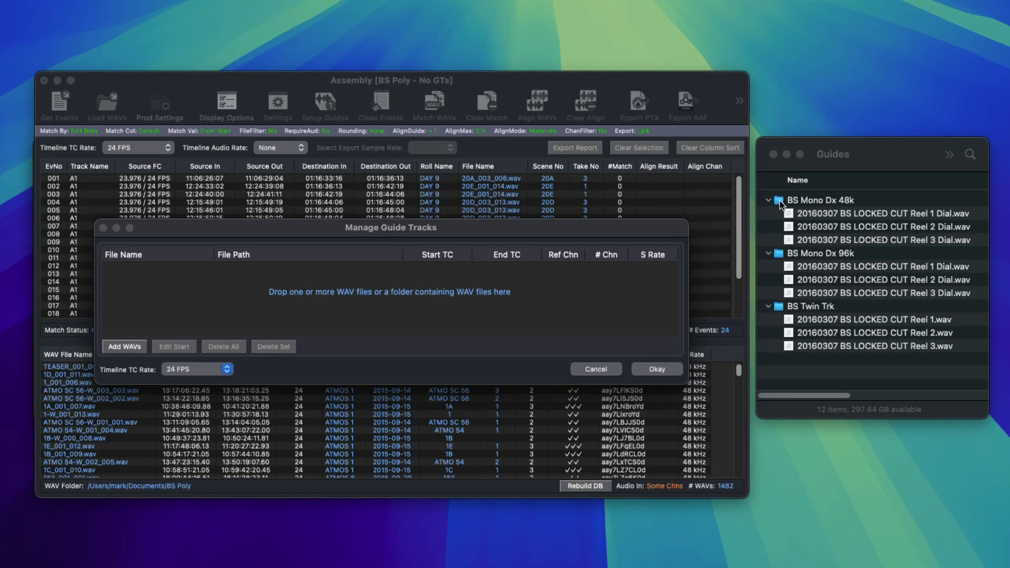
Load the whole BS Mono Dx 48k folder as guide tracks and accept the guide list
left_click_drag(780, 200, 440, 323)
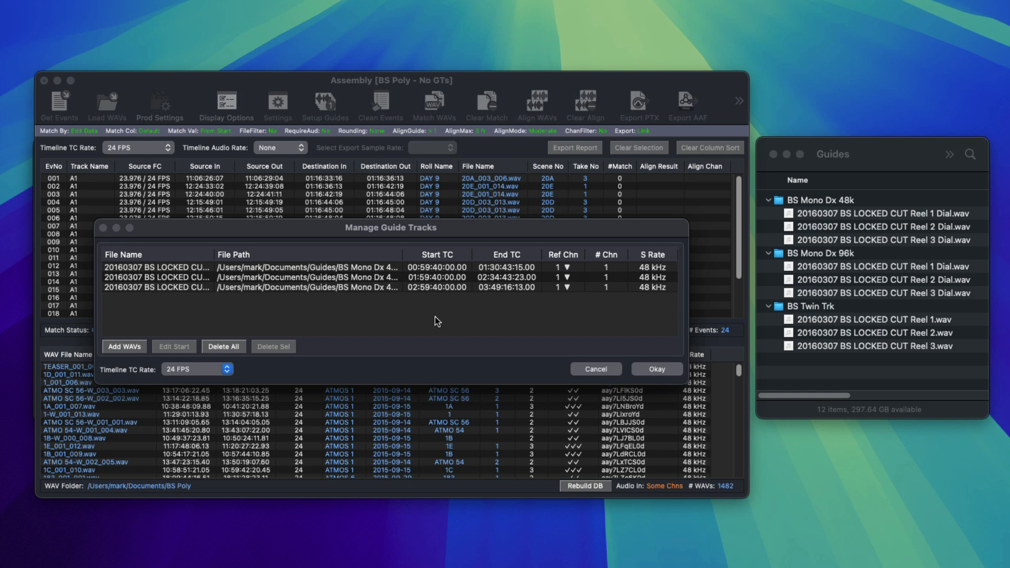
left_click(657, 370)
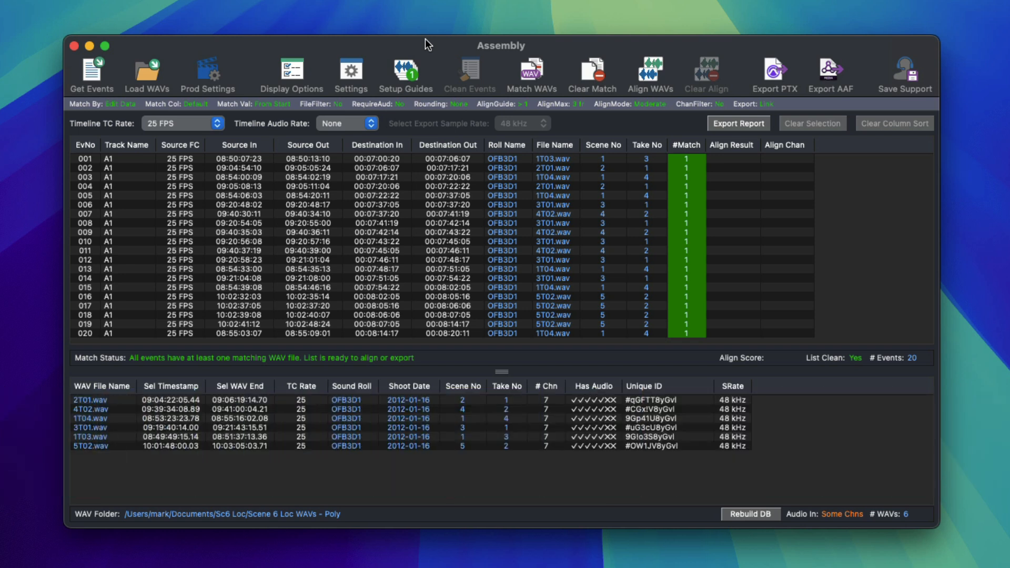
Look through the match criteria and source rounding settings, and check the guide track list without changing anything
left_click(351, 70)
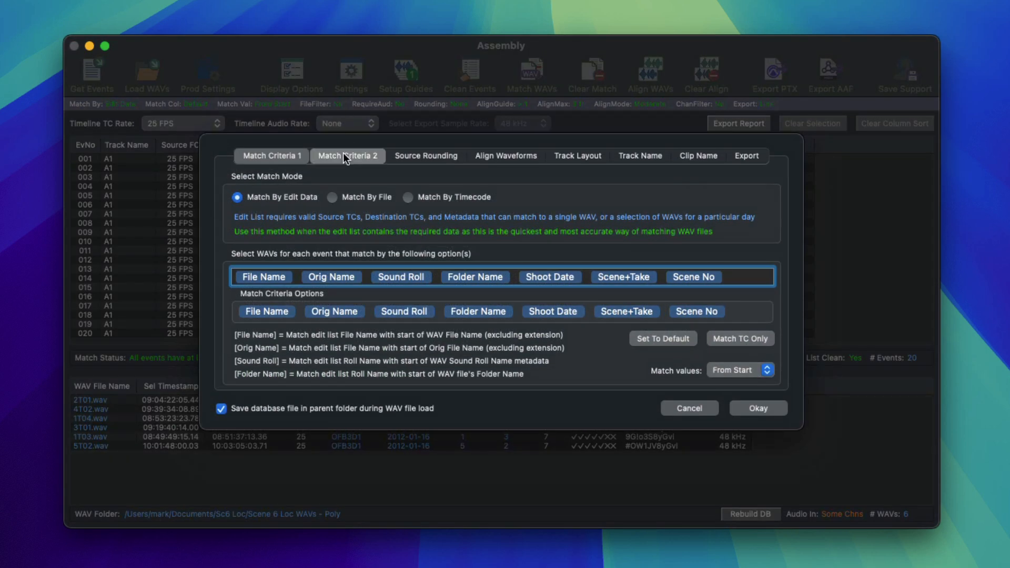
left_click(343, 154)
left_click(423, 154)
key("Escape")
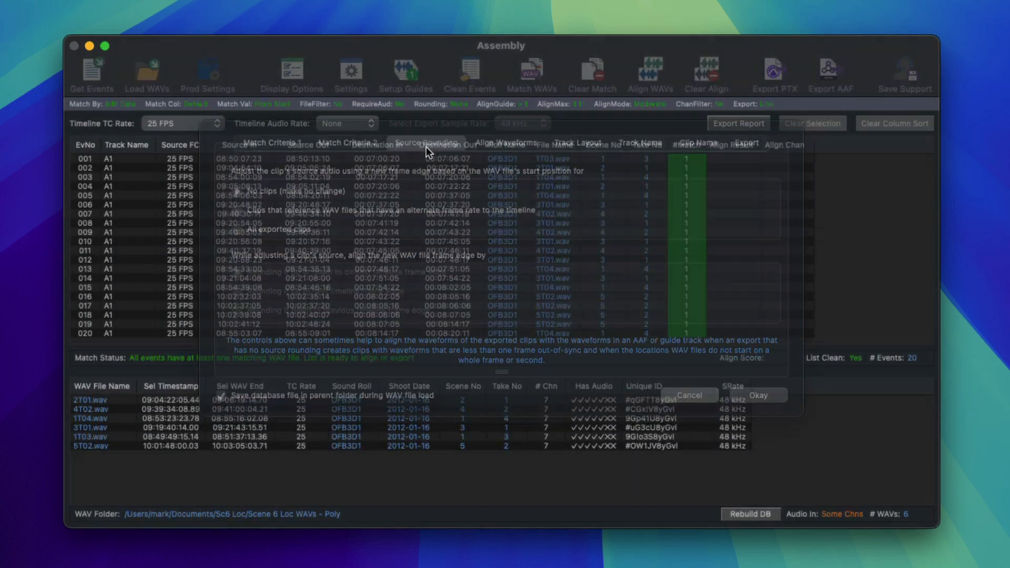
left_click(408, 69)
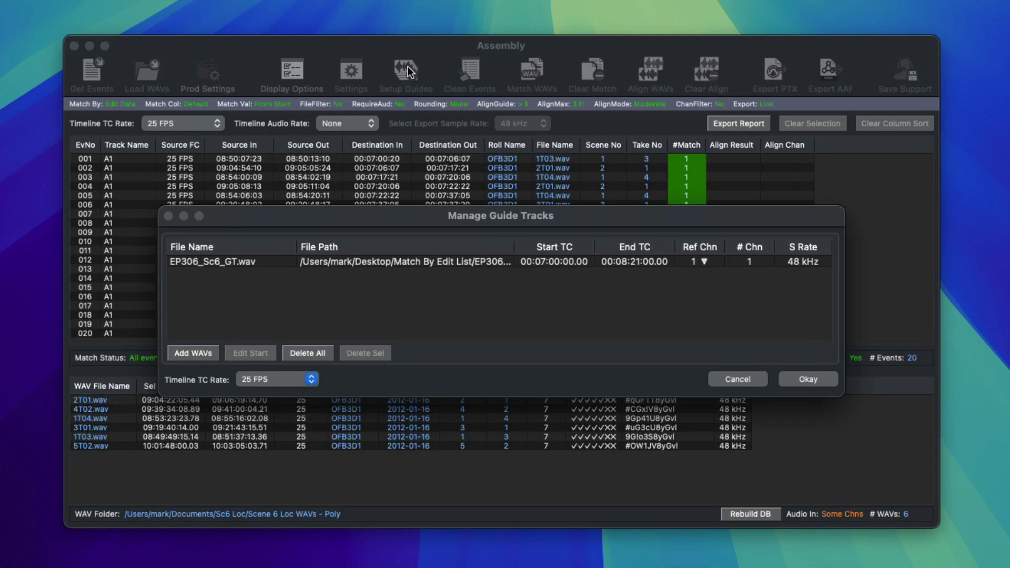
key("Return")
Examine the production settings commands for loading, saving, deleting, exporting and importing setting slots
left_click(205, 70)
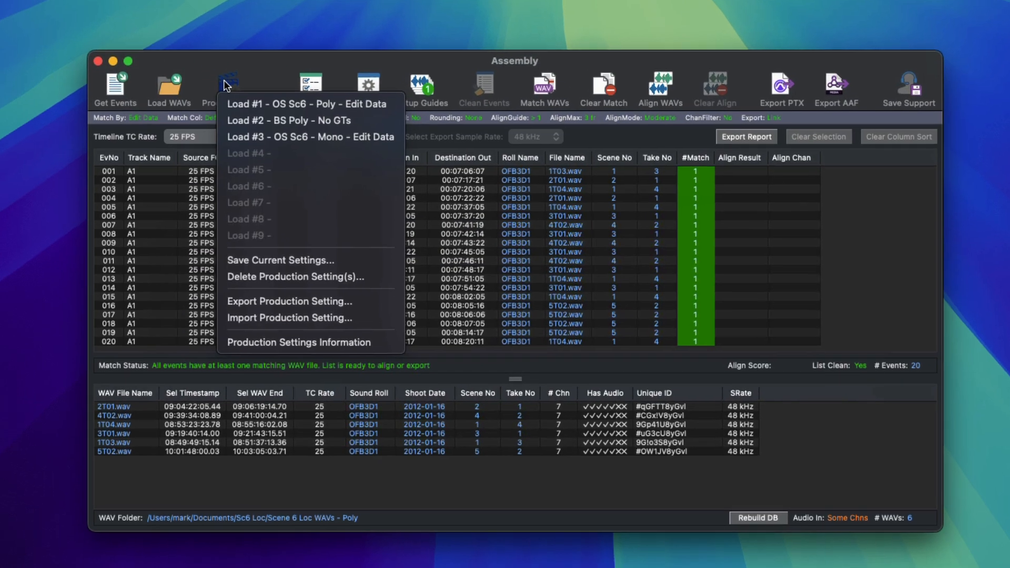
left_click(204, 70)
left_click(151, 9)
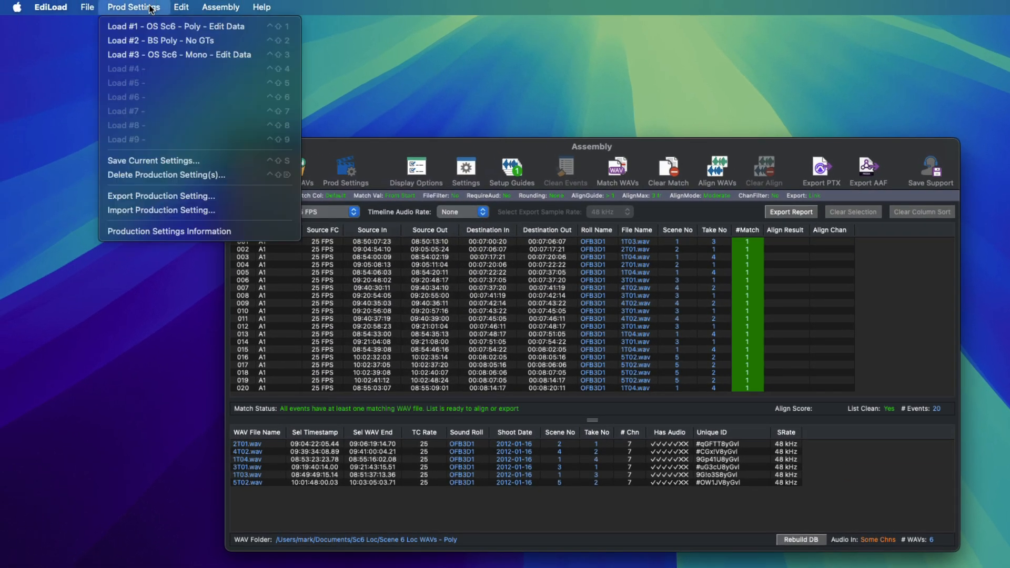
left_click(150, 8)
left_click(347, 169)
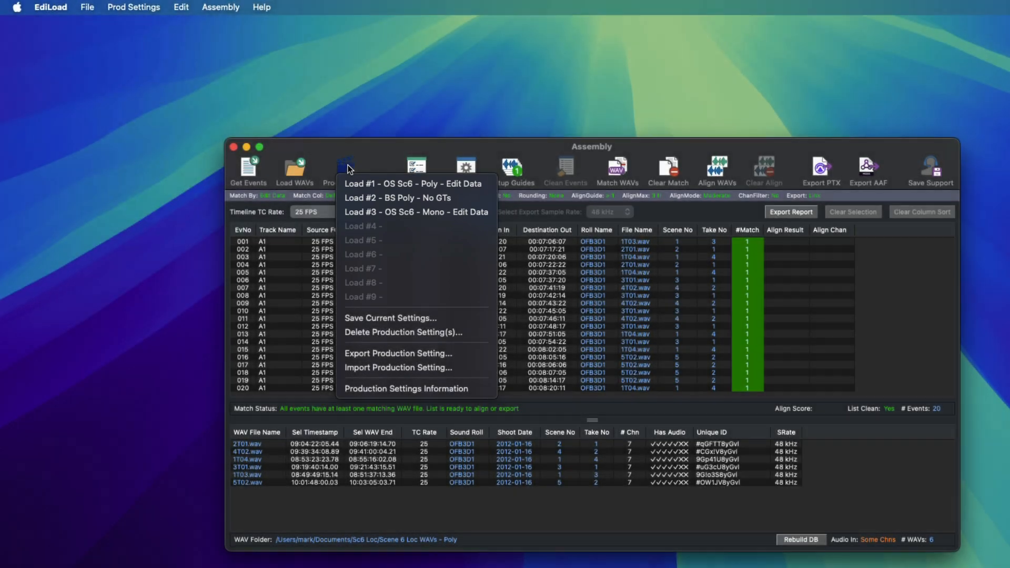
left_click(348, 169)
Check which match criteria and source rounding options a production setting can store, leaving them as they are
left_click(460, 168)
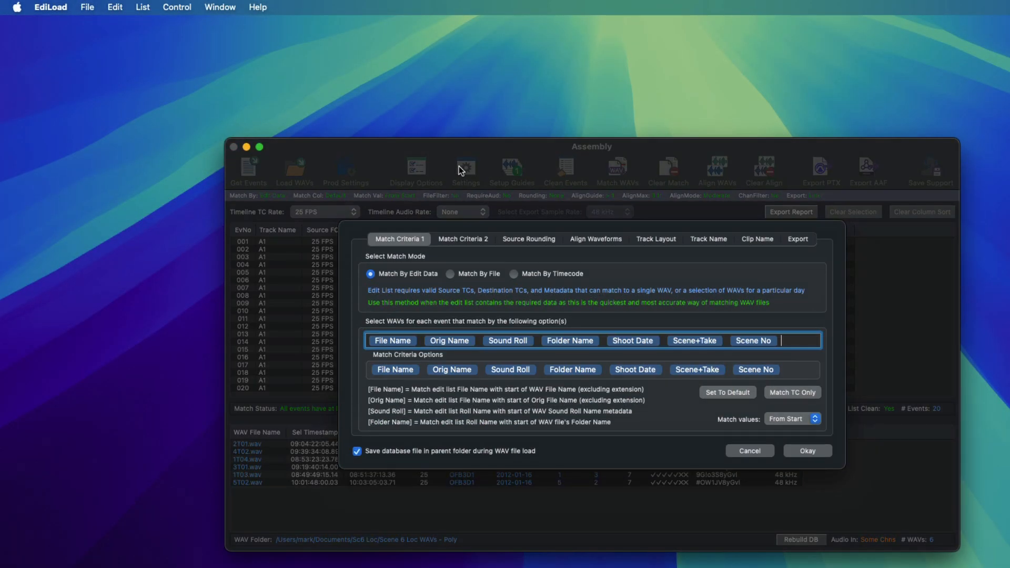
left_click(464, 238)
left_click(526, 238)
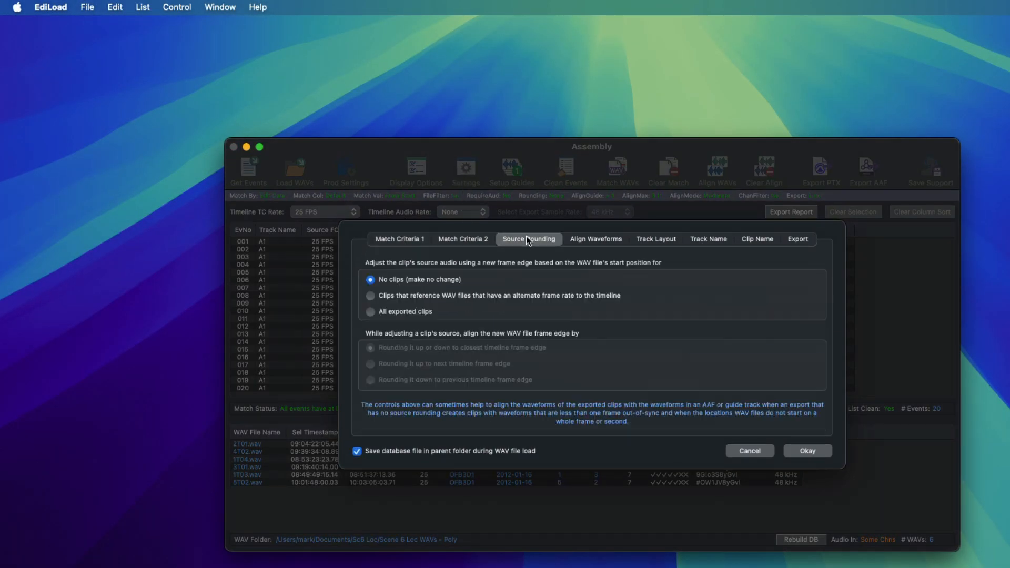
key("Escape")
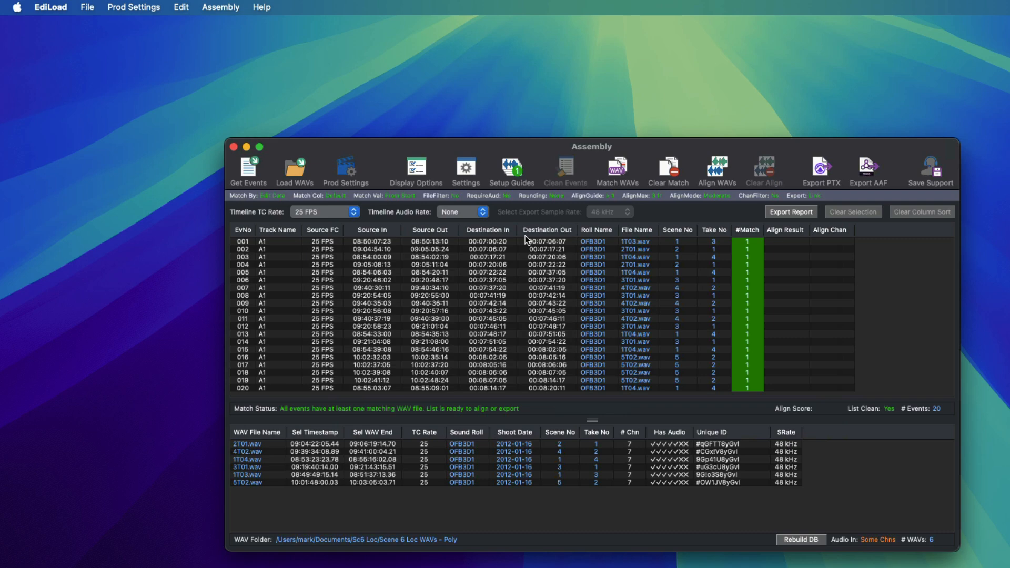
Check the Clip Color Settings of the session export and the guide tracks in use
key("super+e")
left_click(614, 278)
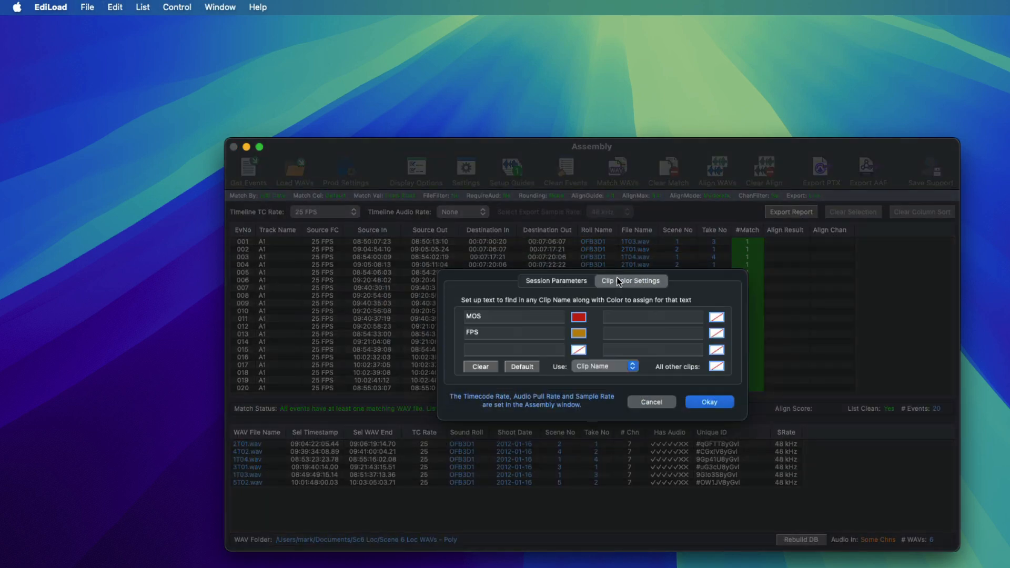
key("Escape")
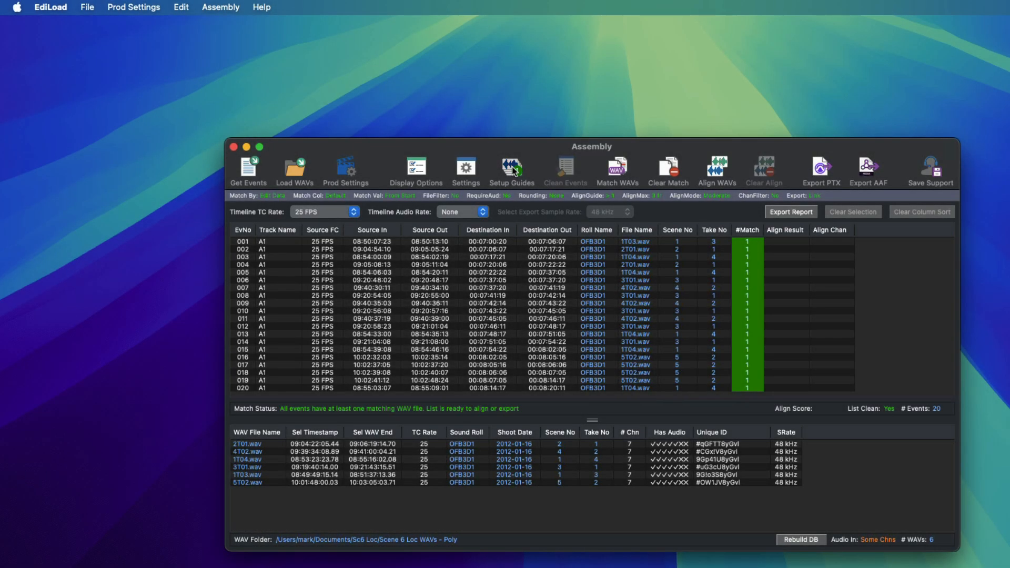
left_click(512, 168)
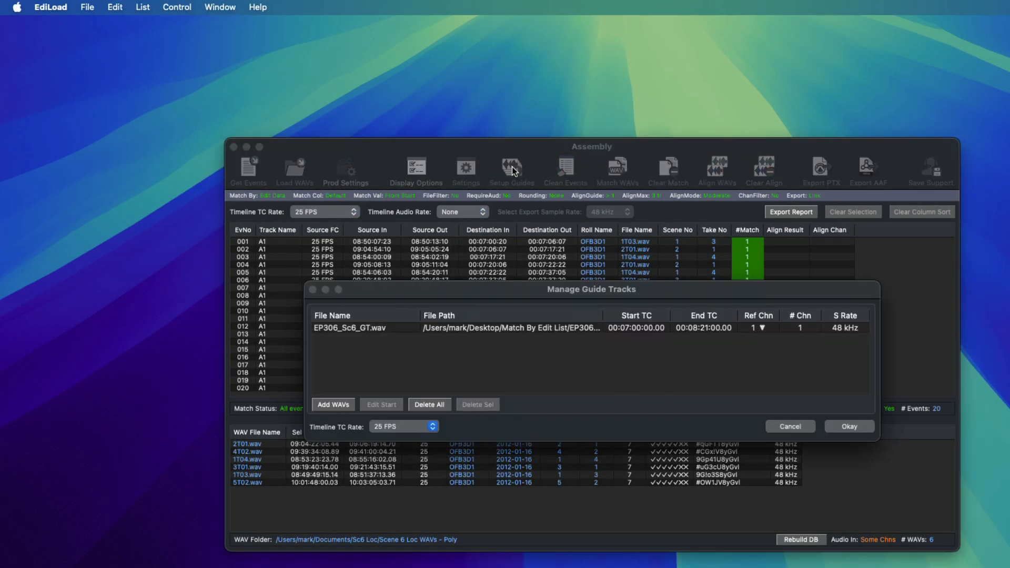
key("Return")
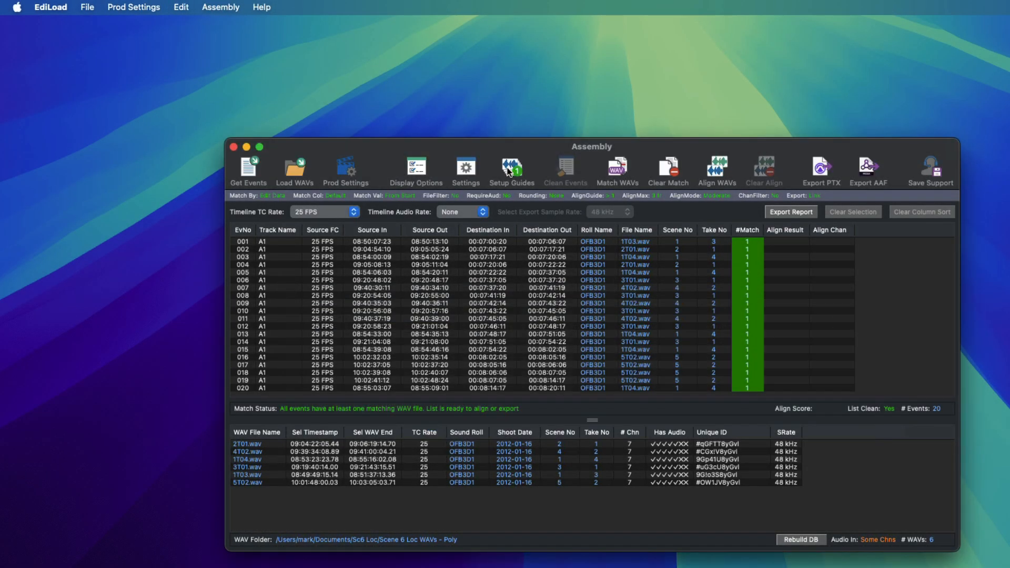
Save the current settings in production slot 5 under the name "New Prod", and reopen the production settings commands
left_click(346, 168)
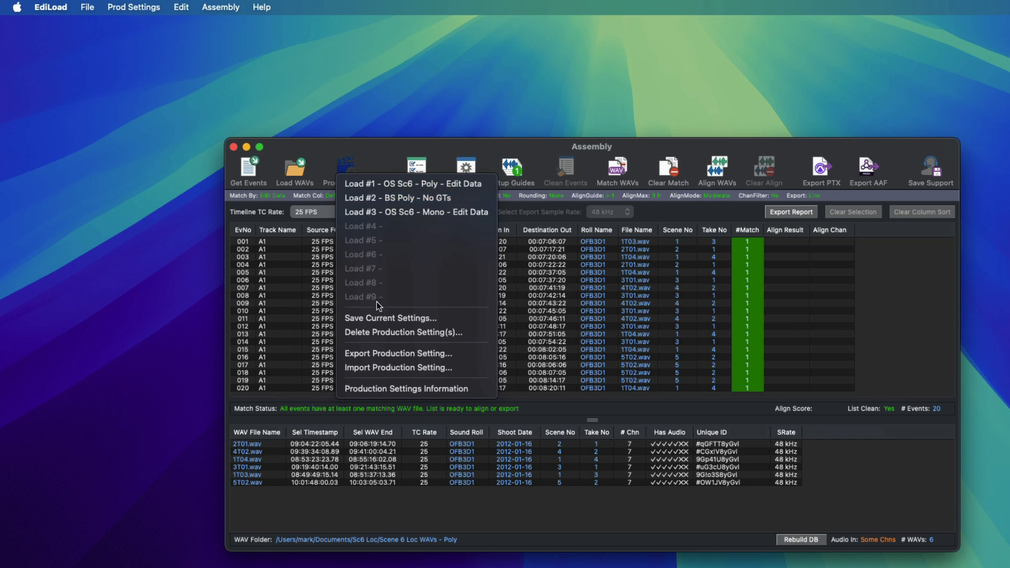
left_click(381, 318)
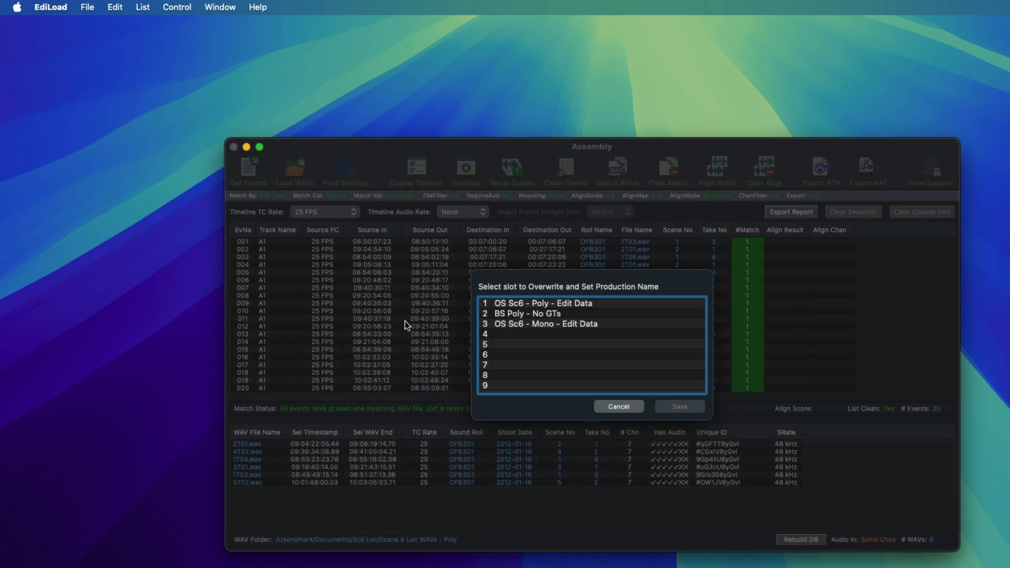
left_click(517, 345)
type("New Prod")
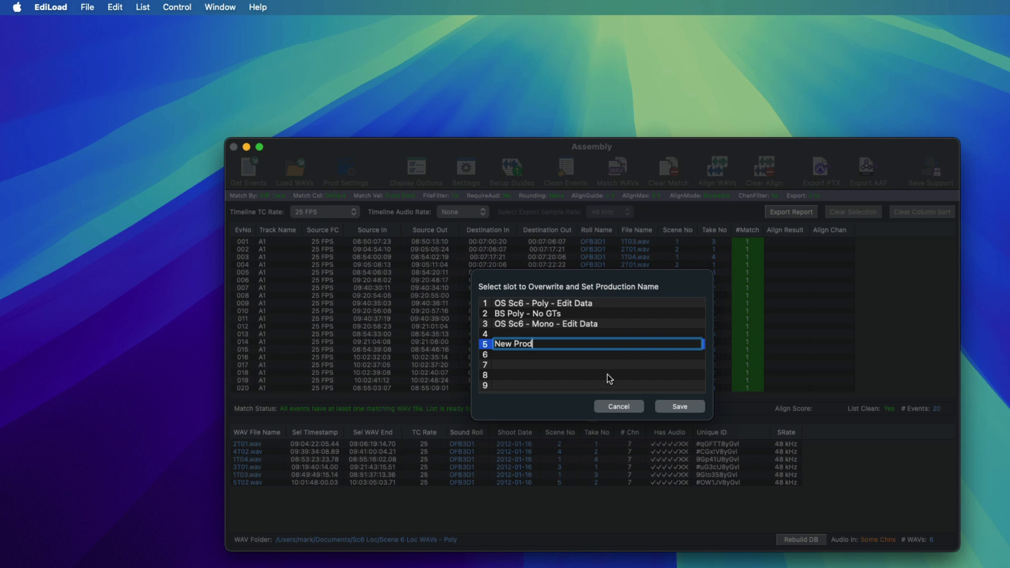
left_click(668, 407)
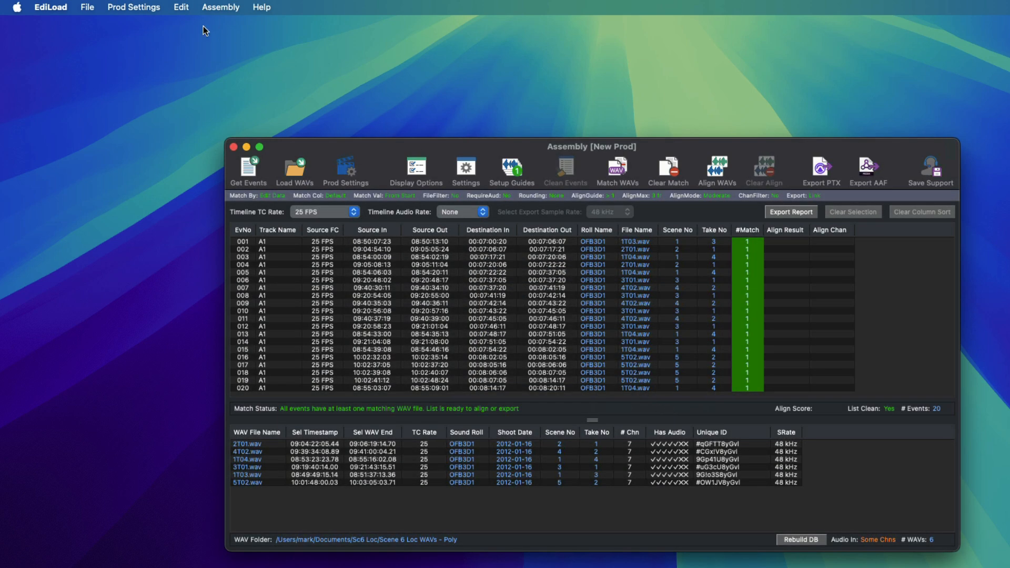
left_click(136, 6)
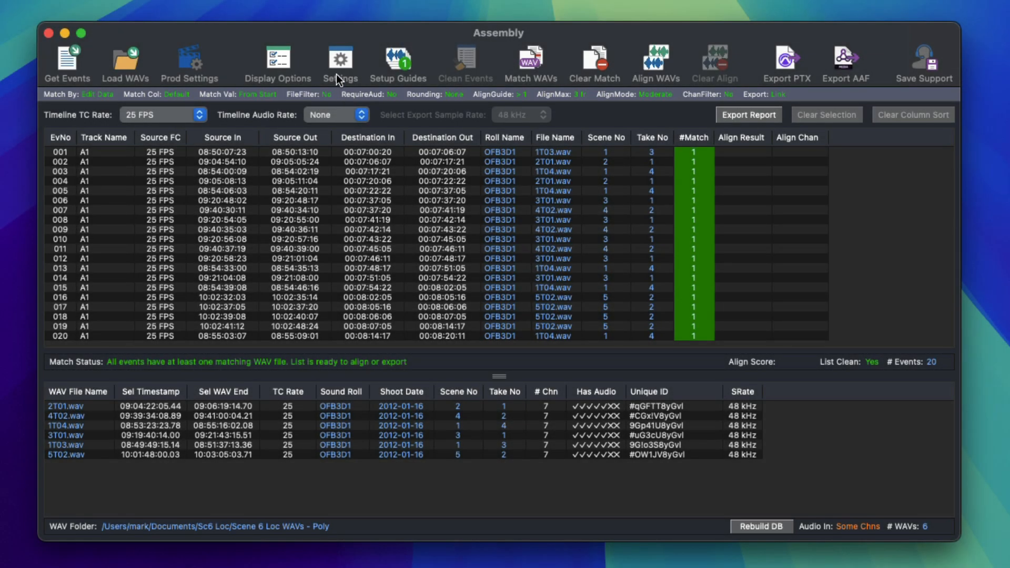
Inspect the Match Criteria 2 and Source Rounding settings, and leave them without saving
left_click(336, 61)
left_click(319, 147)
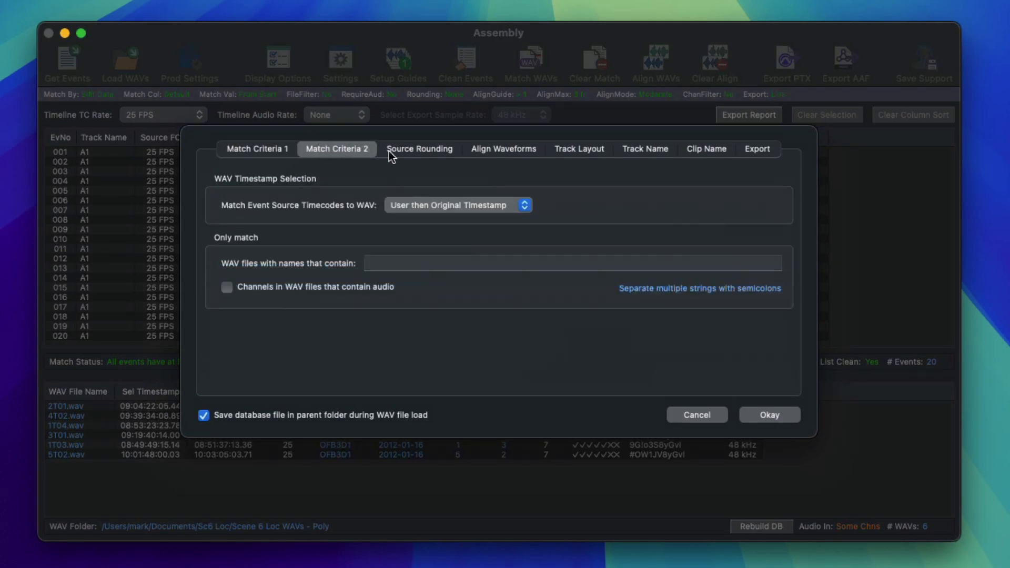
left_click(409, 150)
key("Escape")
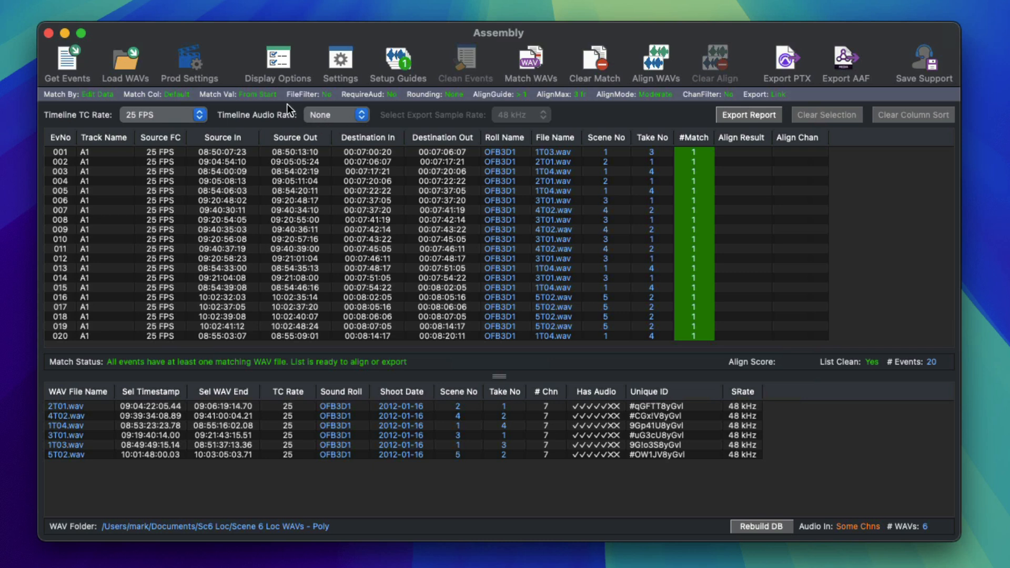
Set the Match Val option to Exact directly in the settings summary
left_click(263, 95)
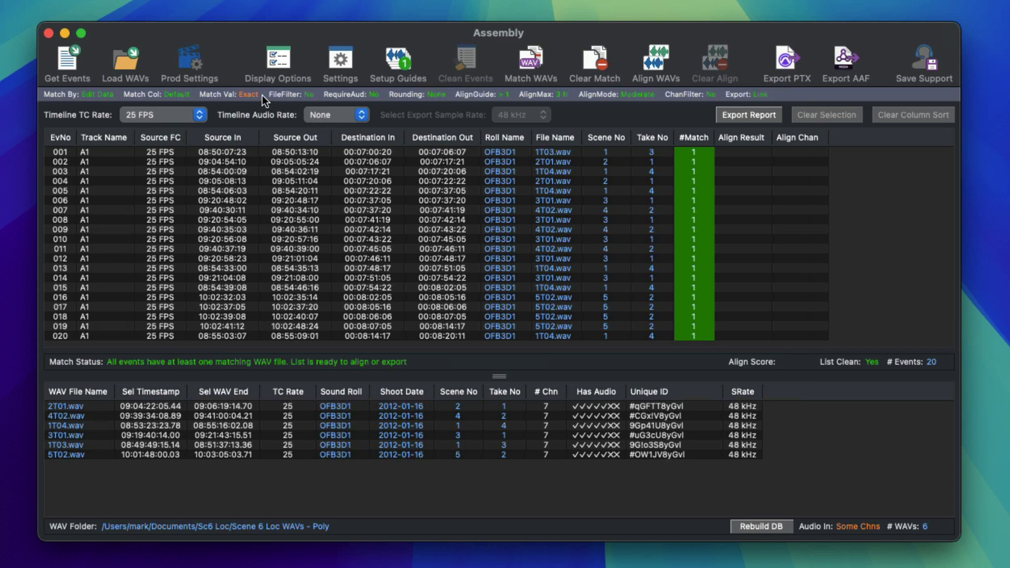
Cycle the Match Val option in the settings summary through Anywhere and back to Exact
left_click(249, 96)
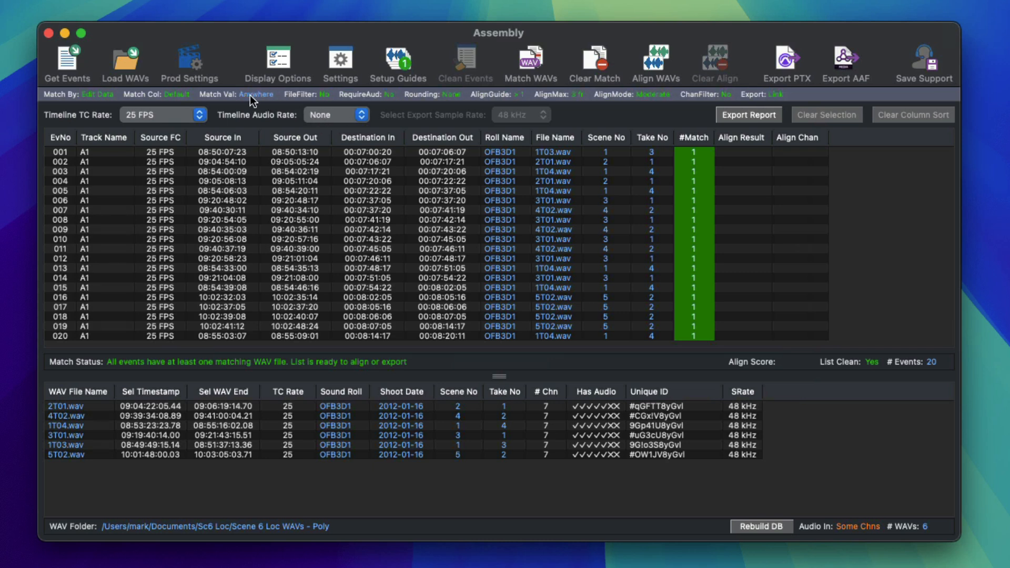
left_click(250, 96)
left_click(252, 94)
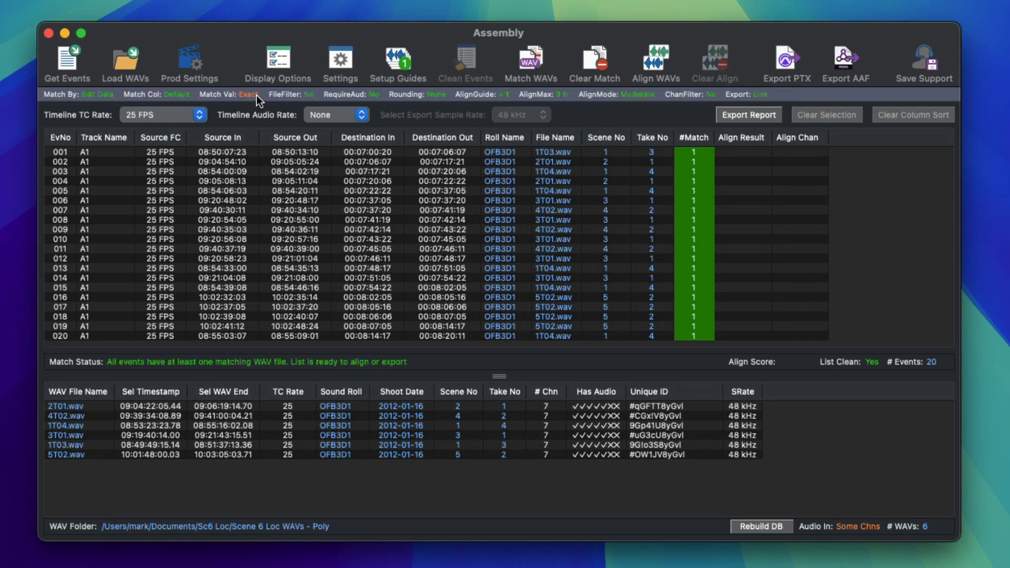
Open the full match settings from the Match Val summary entry and set Match values to From Start
right_click(249, 96)
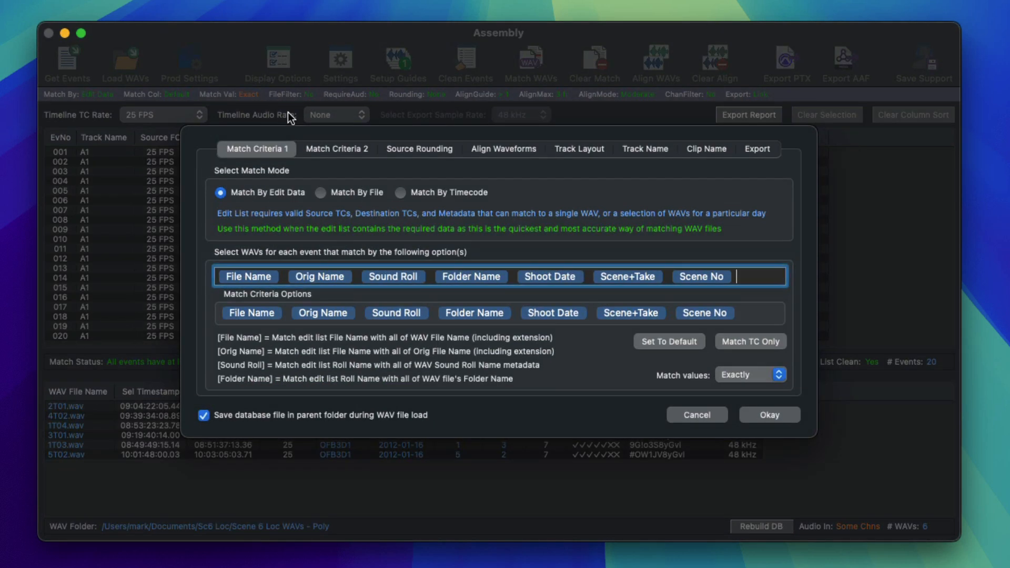
left_click(768, 375)
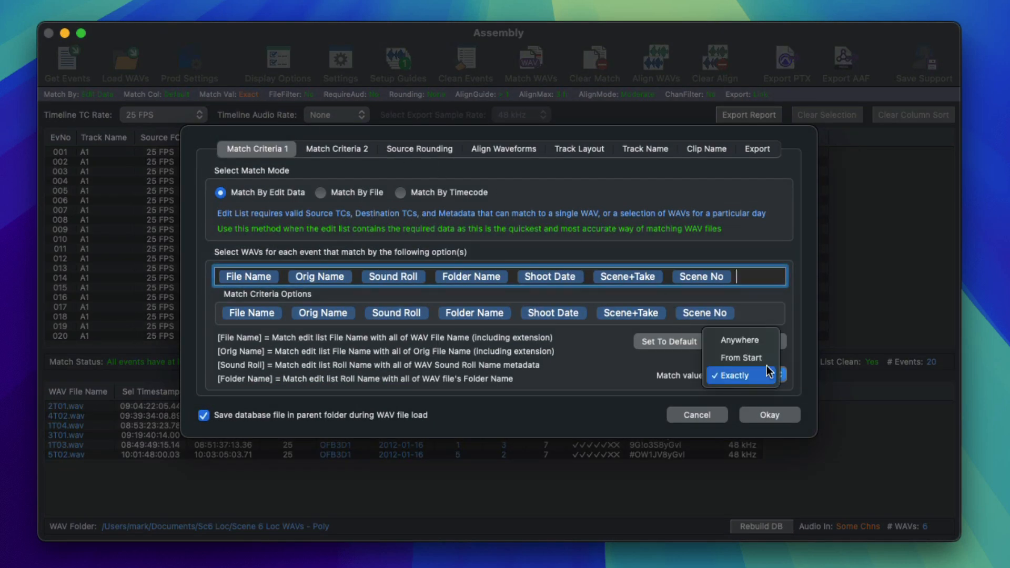
left_click(766, 365)
left_click(762, 414)
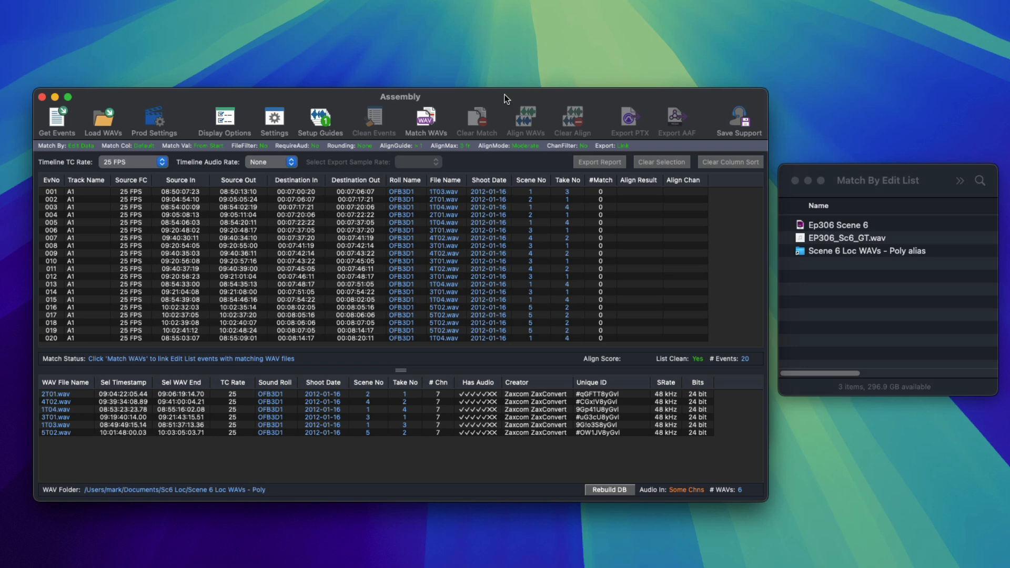
Check the loaded guide track EP306_Sc6_GT.wav and match the WAV files to the edit list events
left_click(319, 121)
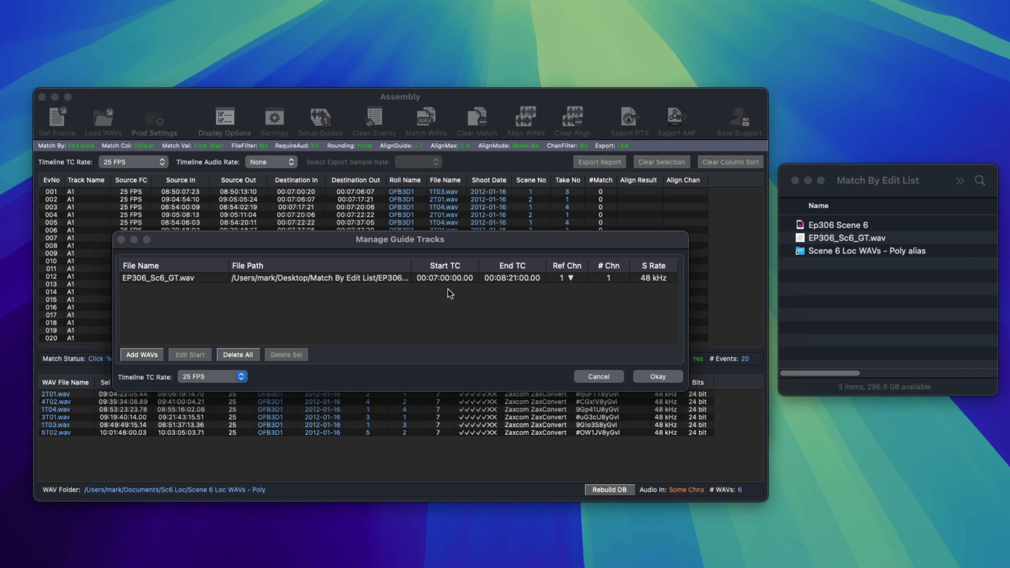
key("Return")
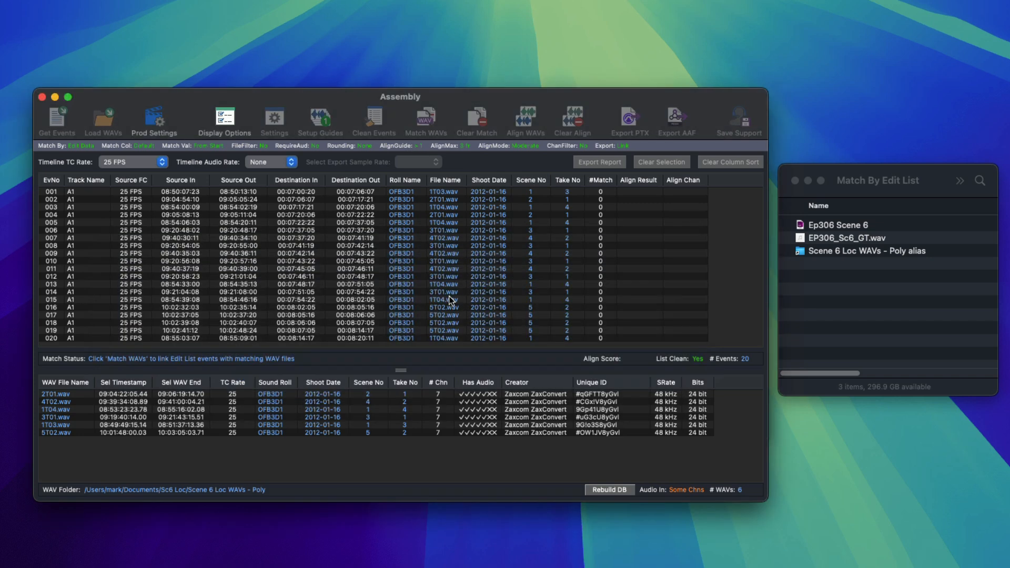
left_click(426, 120)
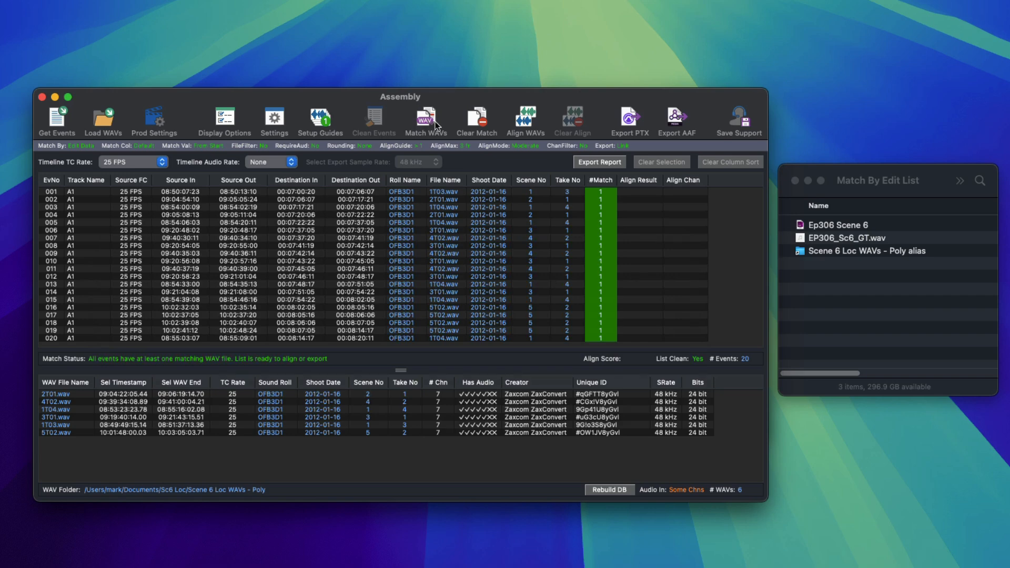
Export the matched events as the Pro Tools session Ep306 Scene 6_Assem and open it in Pro Tools
left_click(629, 121)
left_click(519, 350)
key("Return")
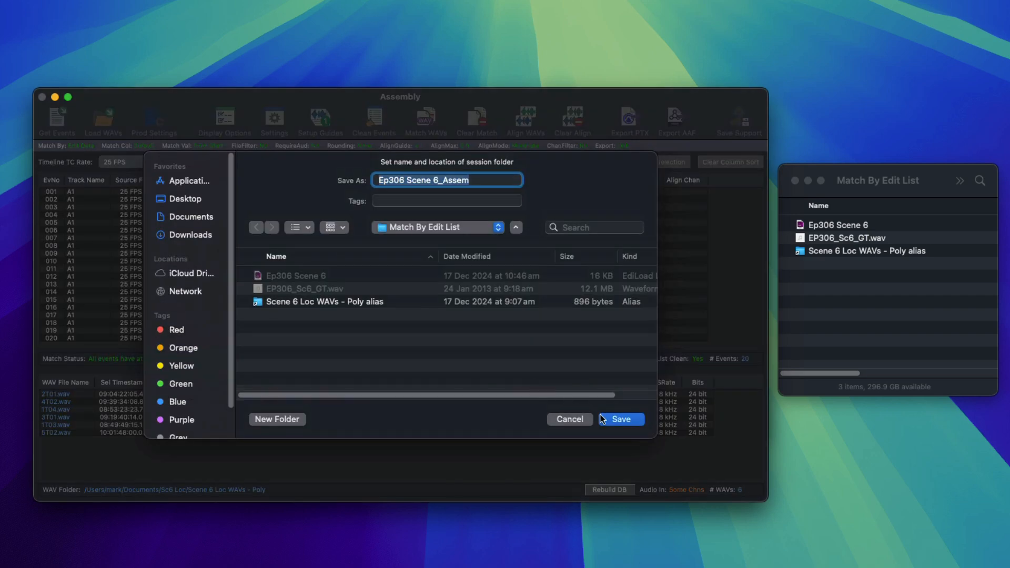
left_click(792, 238)
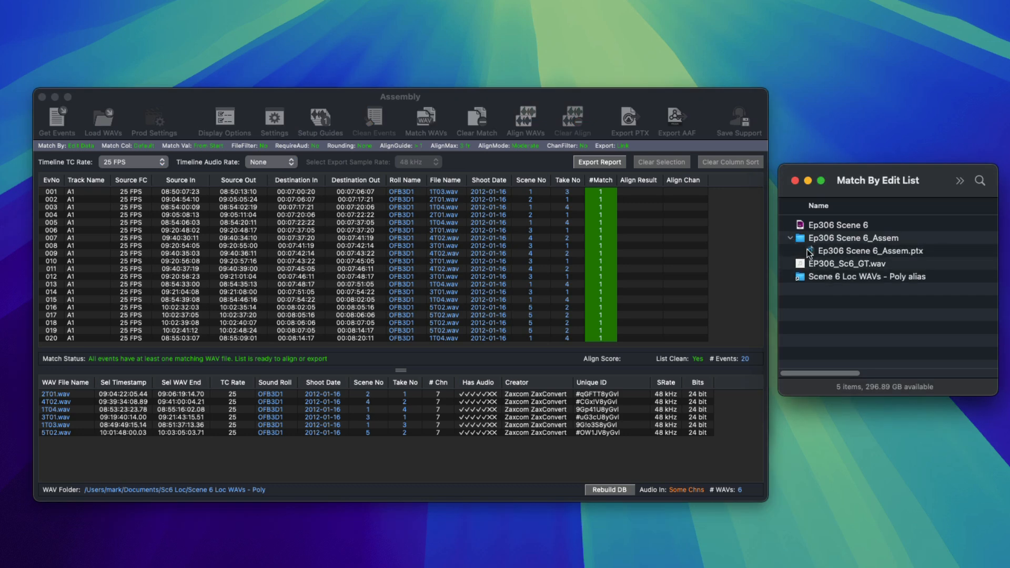
double_click(820, 251)
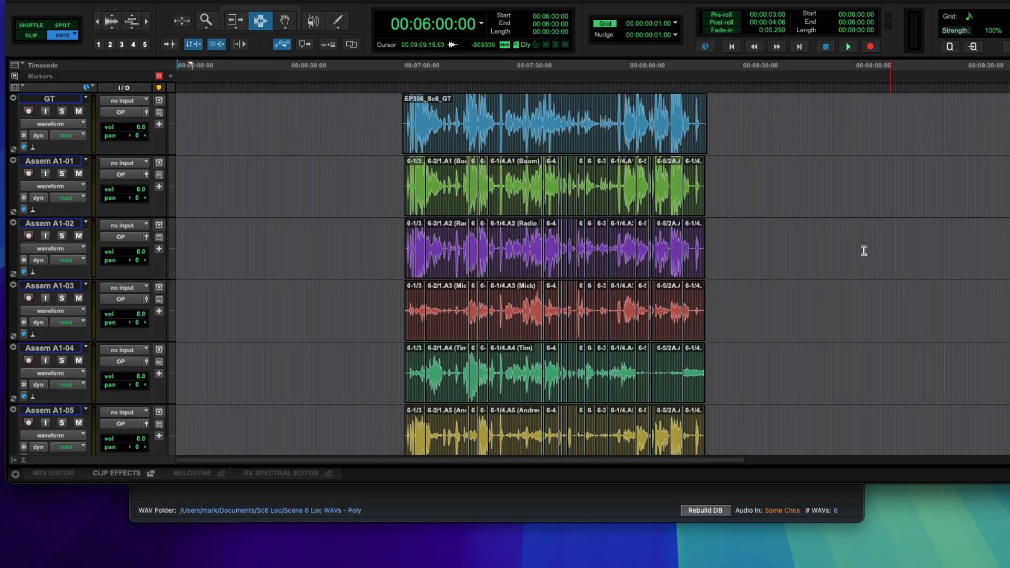
Examine the GT guide waveform against the Assem tracks at high magnification around 00:07:09:22
left_click_drag(489, 130, 596, 130)
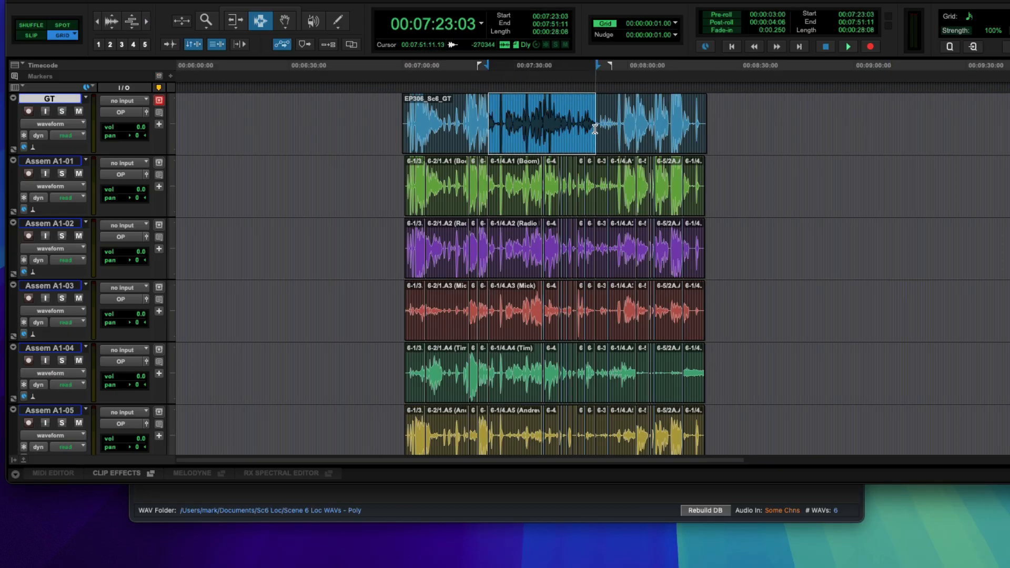
left_click(595, 129)
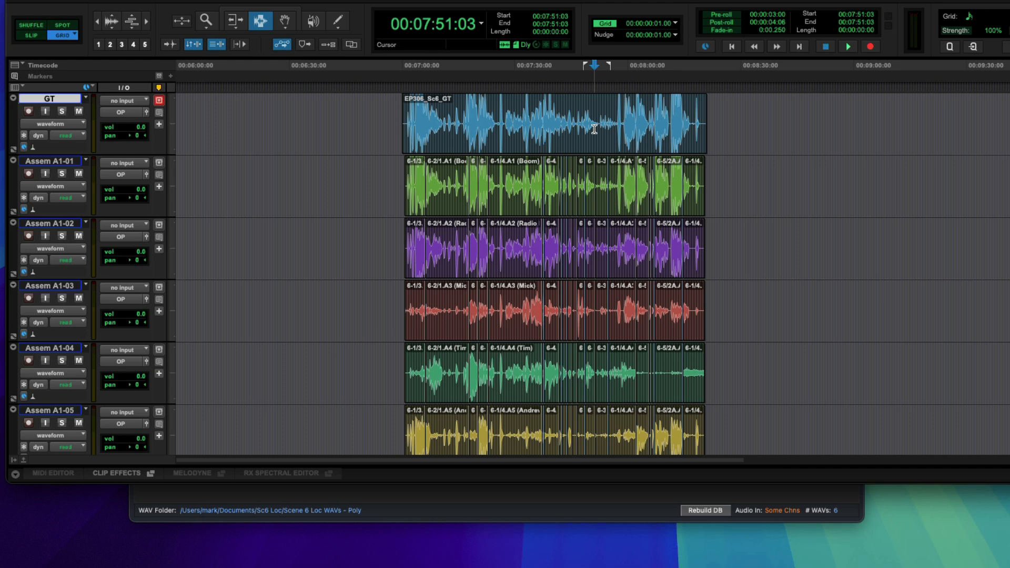
left_click(441, 130)
key("t")
key("t")
key("t")
key("t")
key("t")
key("t")
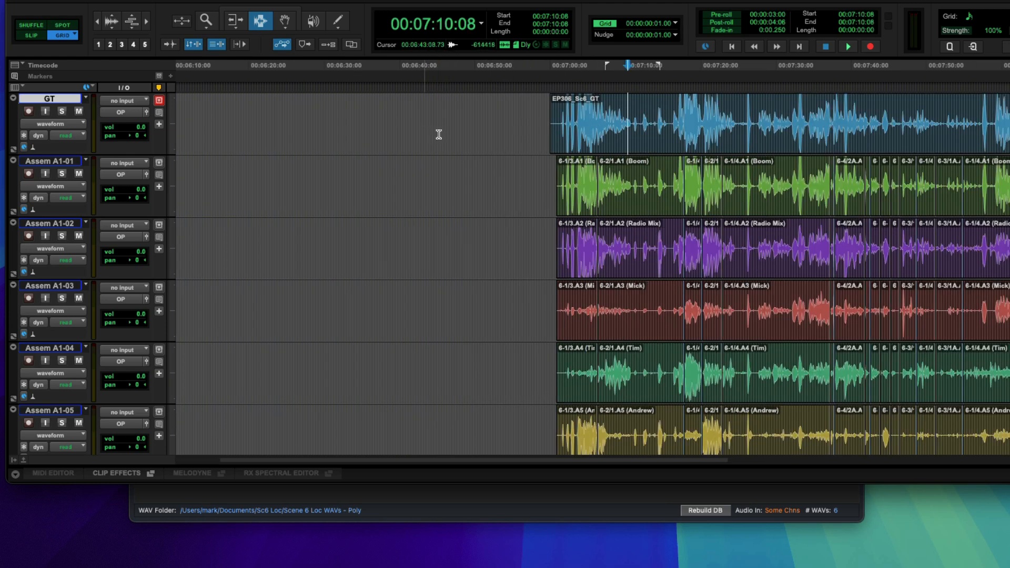
key("t")
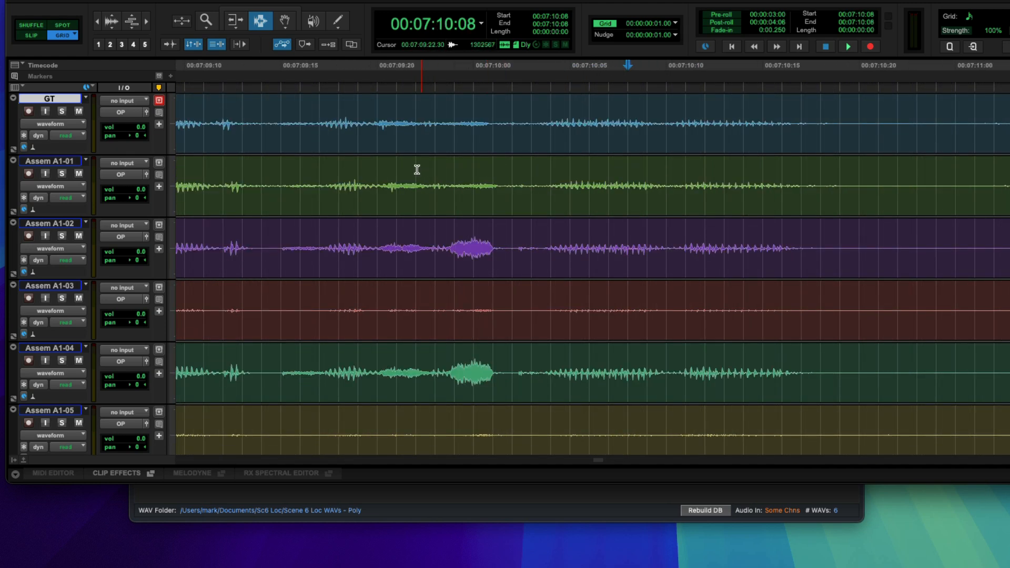
left_click(417, 168)
key("t")
key("super+alt+bracketright")
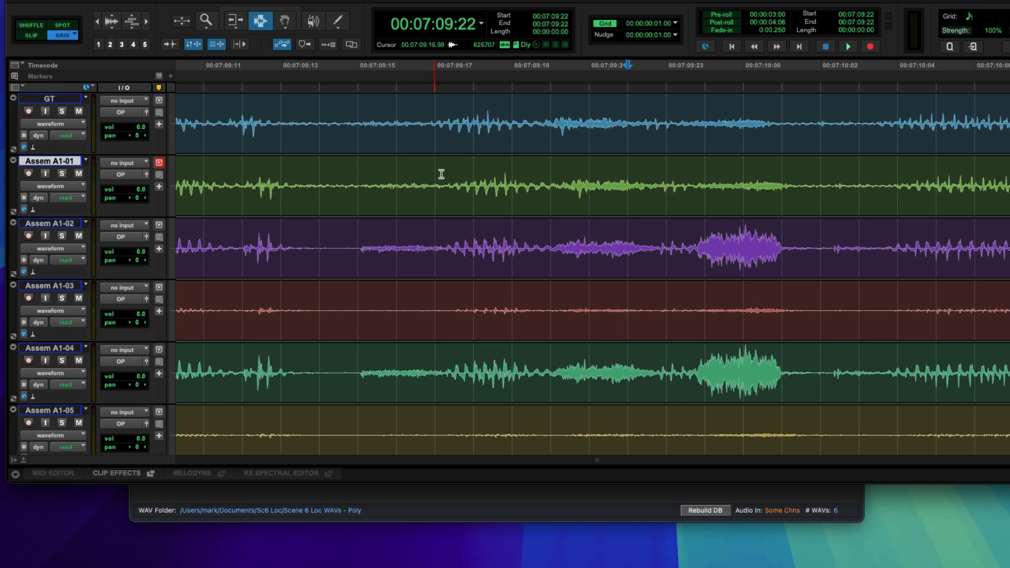
key("super+alt+bracketright")
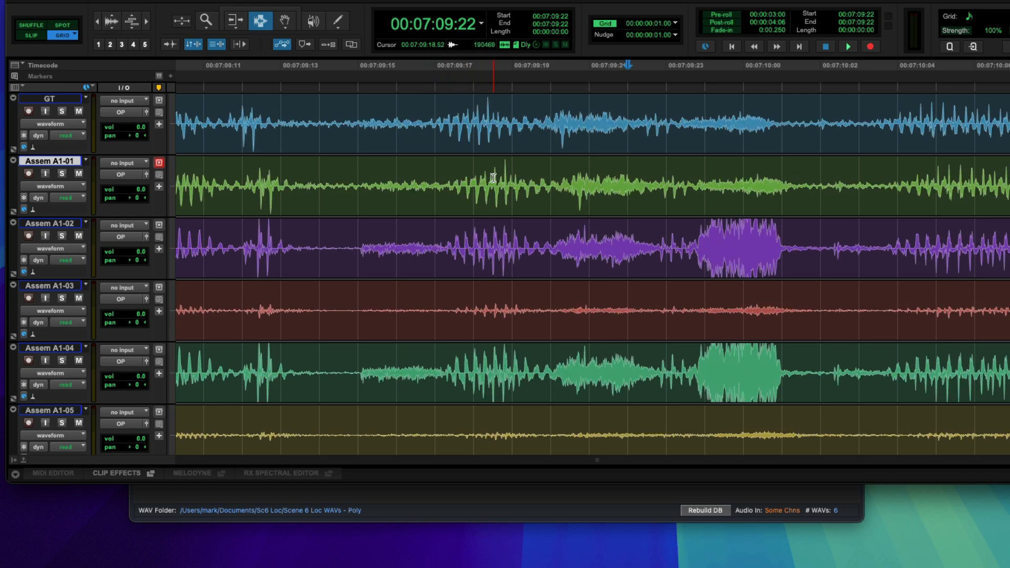
Compare the GT guide with the Assem A1-01 Boom clip by selecting both from 00:07:06:07 to 00:07:10:21, and clear the selection
key("r")
key("r")
key("r")
key("r")
key("r")
key("r")
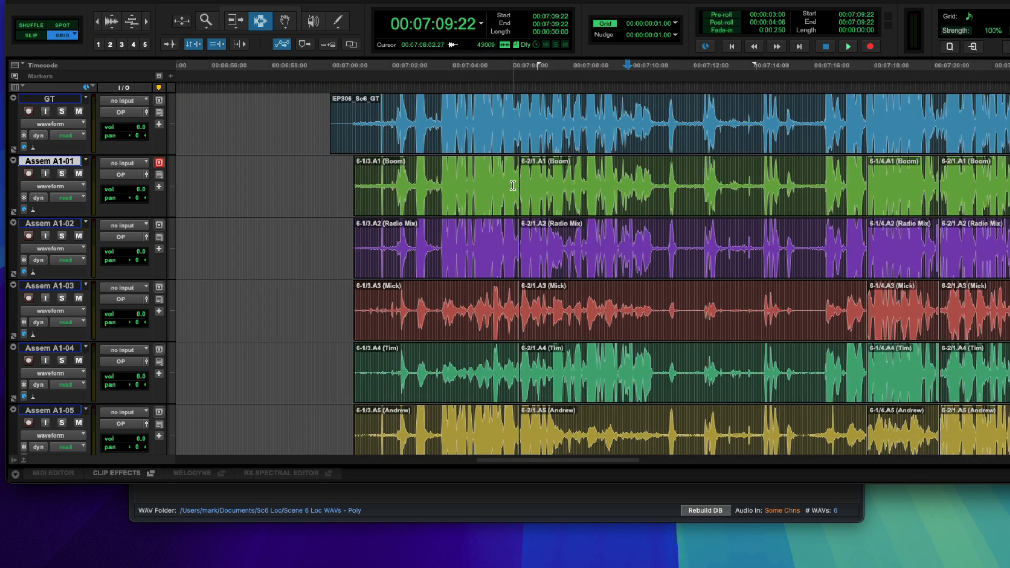
key("super+alt+bracketleft")
left_click(569, 141)
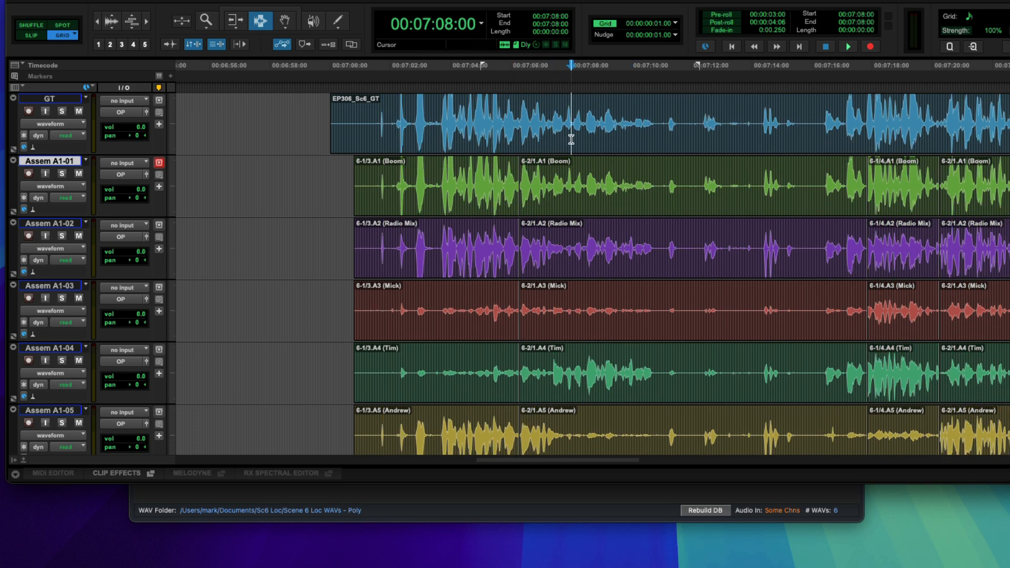
key("t")
left_click_drag(526, 140, 780, 131)
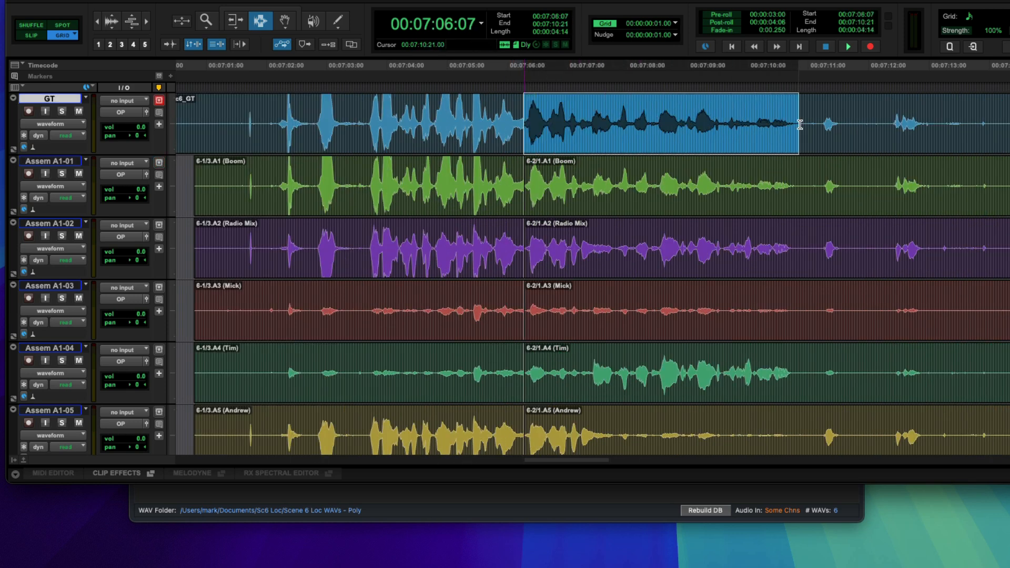
left_click(651, 185, "shift")
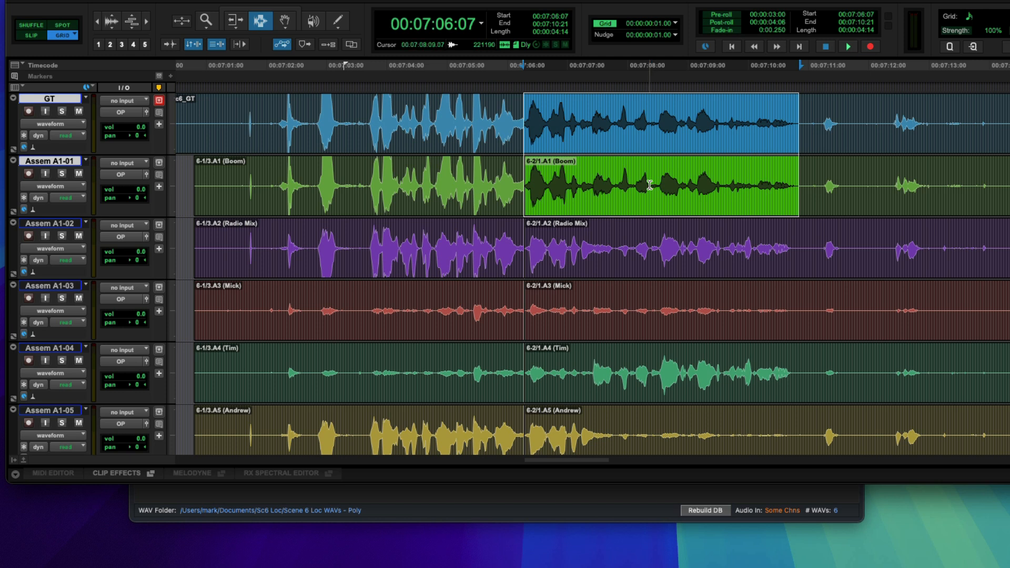
left_click(650, 185)
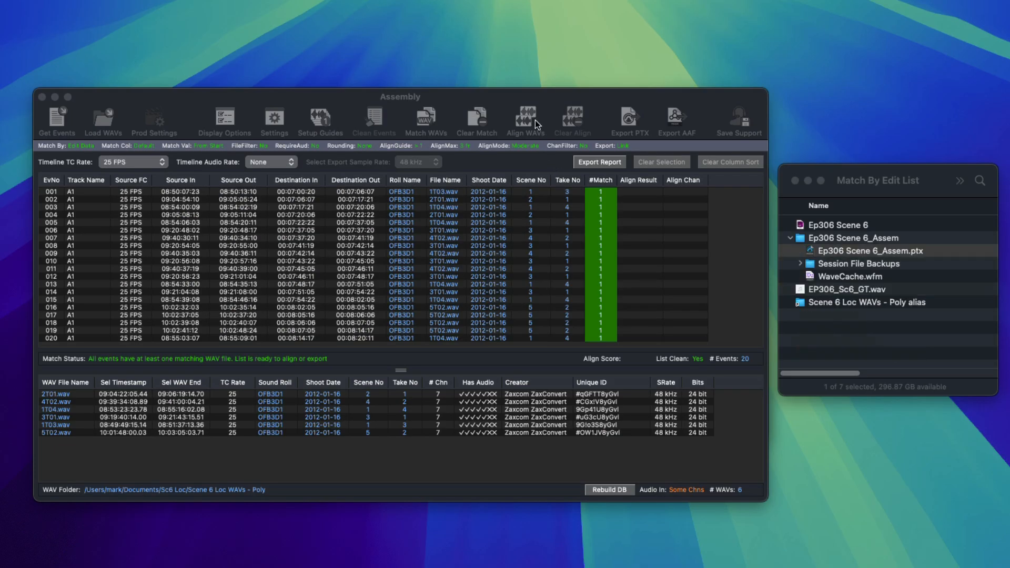
Switch to EdiLoad and set Source Rounding to all exported clips, rounding up or down to the closest timeline frame edge
left_click(526, 93)
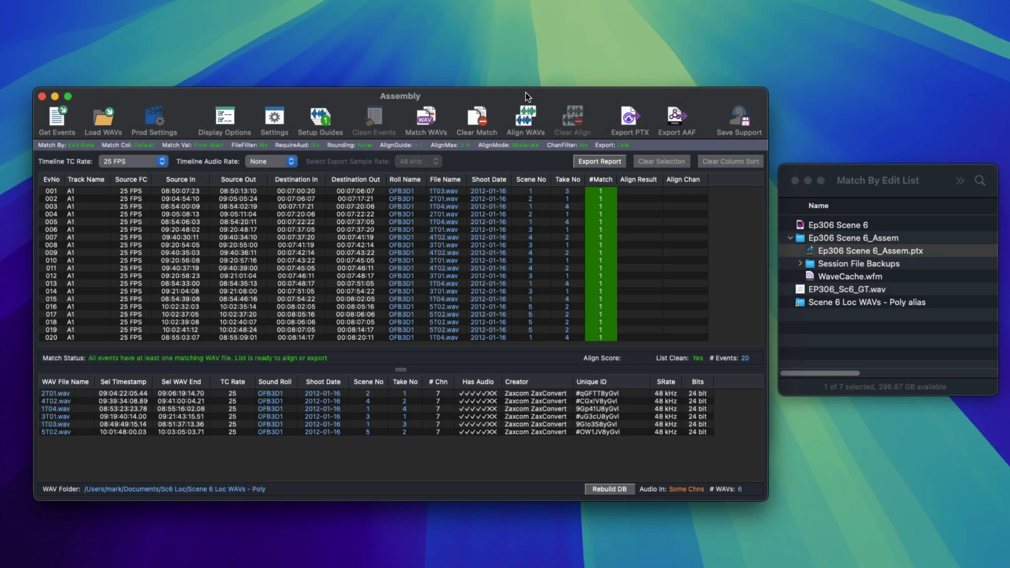
left_click(283, 123)
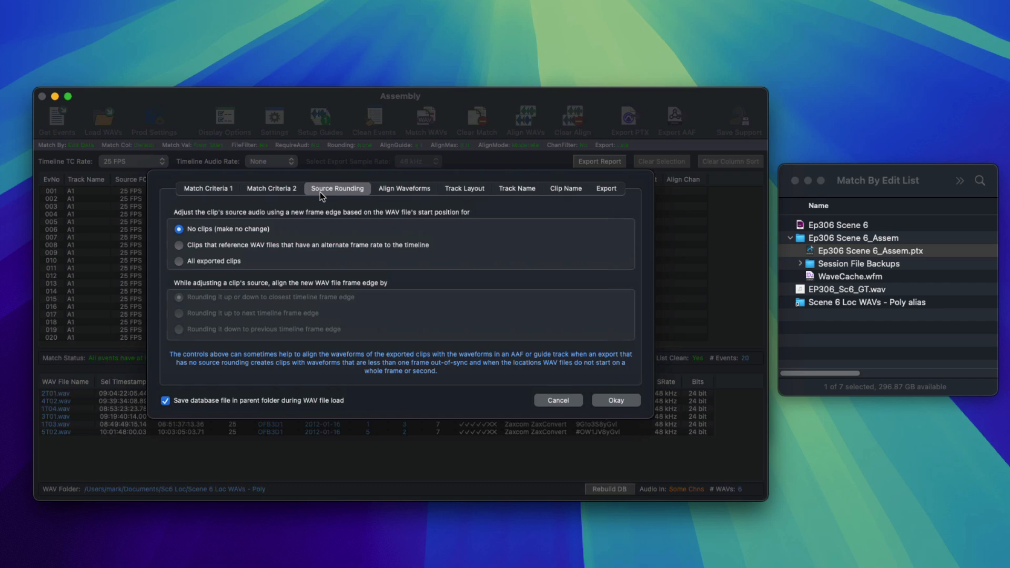
left_click(213, 263)
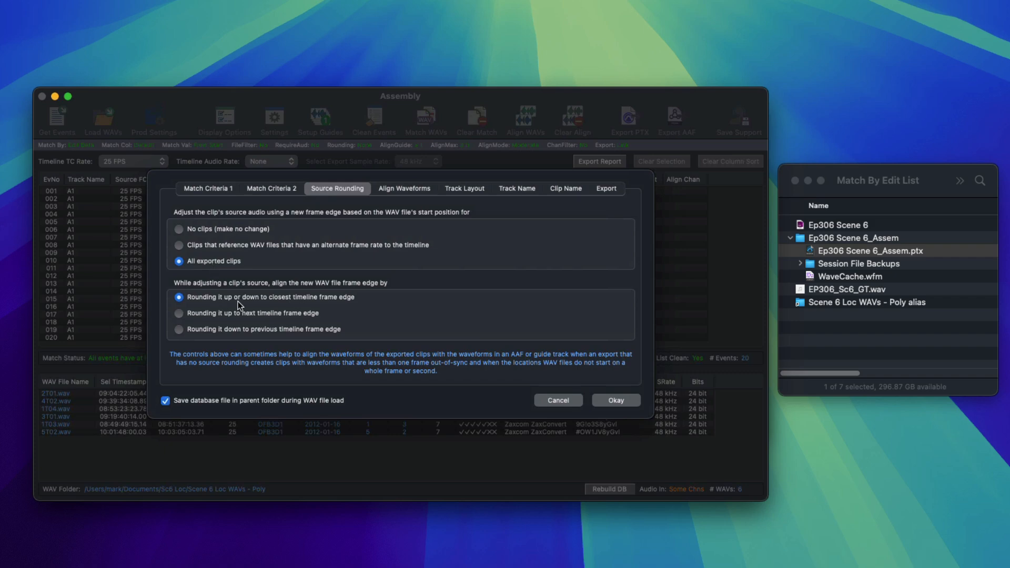
left_click(601, 397)
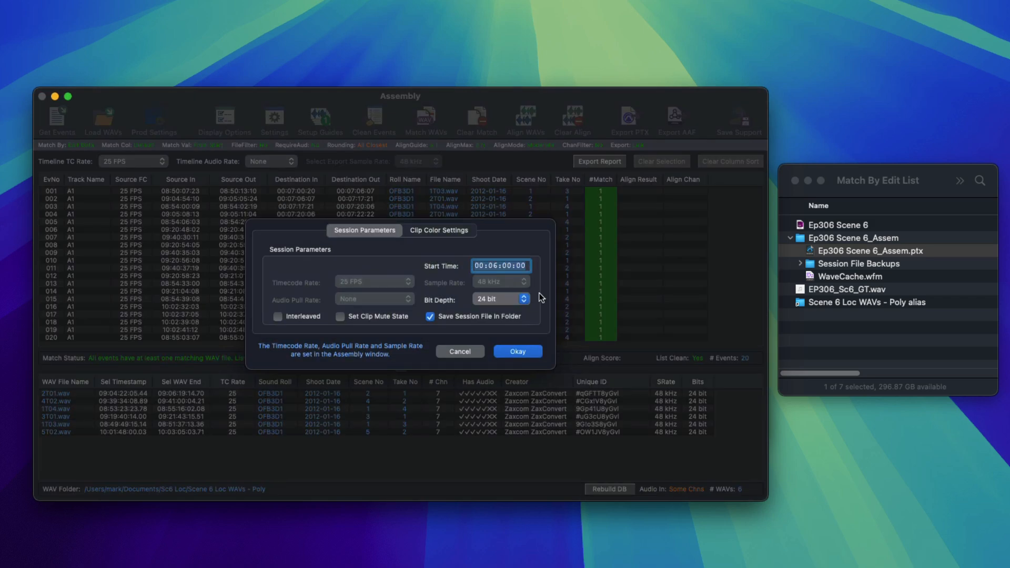
Export the Pro Tools session again as Ep306 Scene 6_Assem, replacing the existing folder, and open it in Pro Tools
left_click(523, 353)
left_click(619, 419)
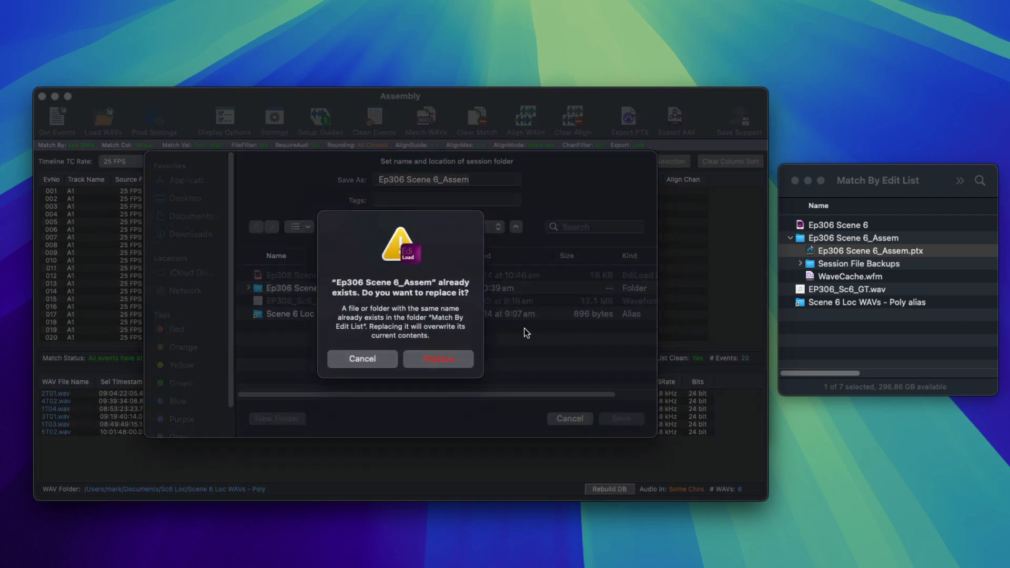
left_click(457, 357)
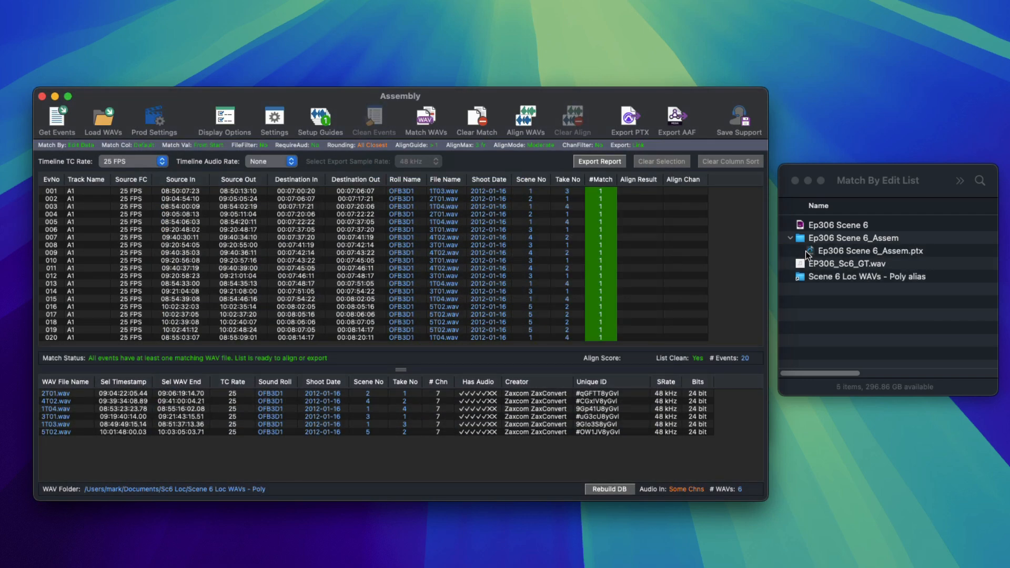
left_click(807, 250)
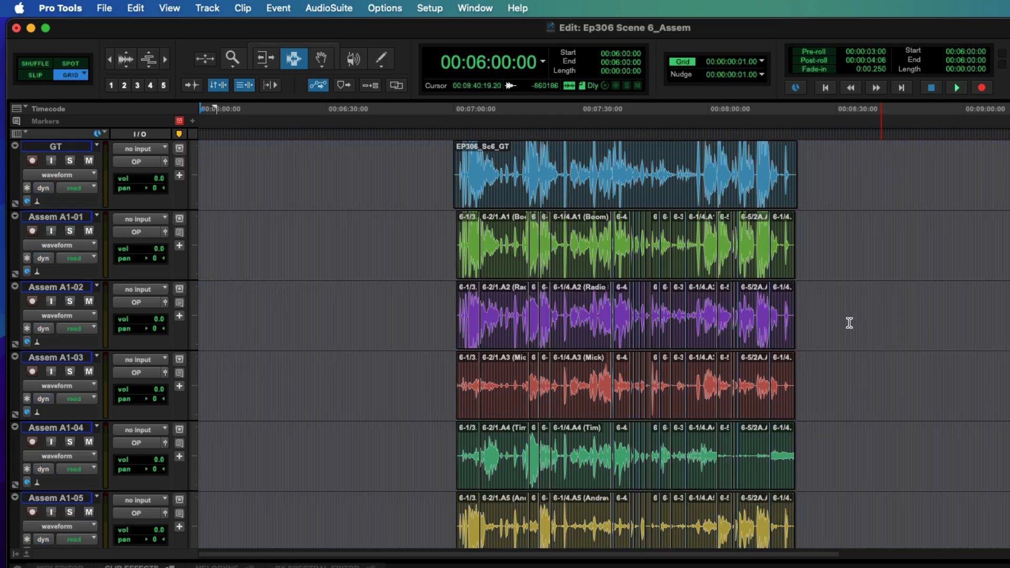
Examine how the GT guide waveform lines up with the Assem tracks at high magnification around 00:07:11:13
key("t")
key("t")
key("t")
key("t")
key("t")
key("t")
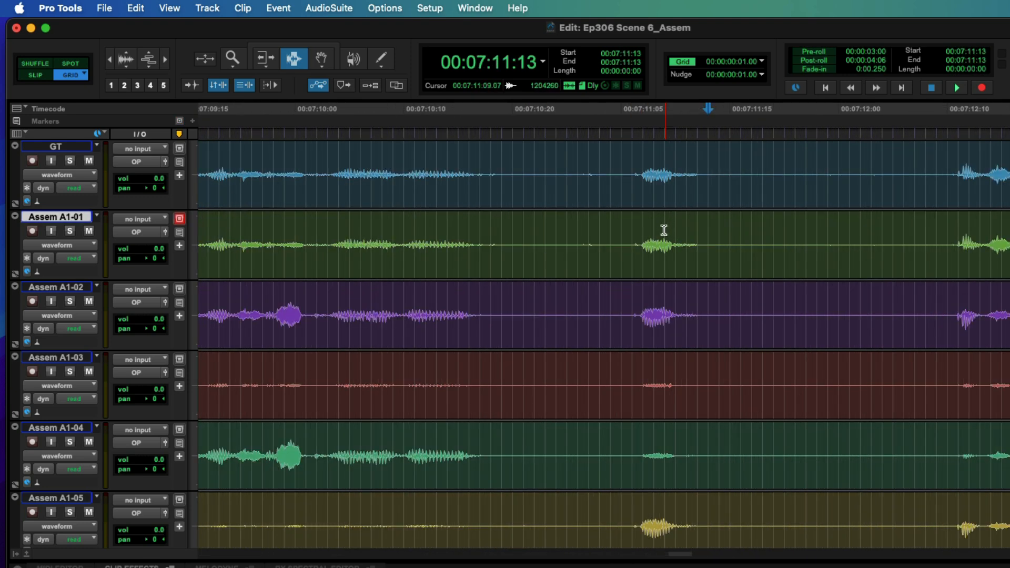
key("super+alt+bracketright")
key("super+alt+bracketright")
key("super+alt+bracketright")
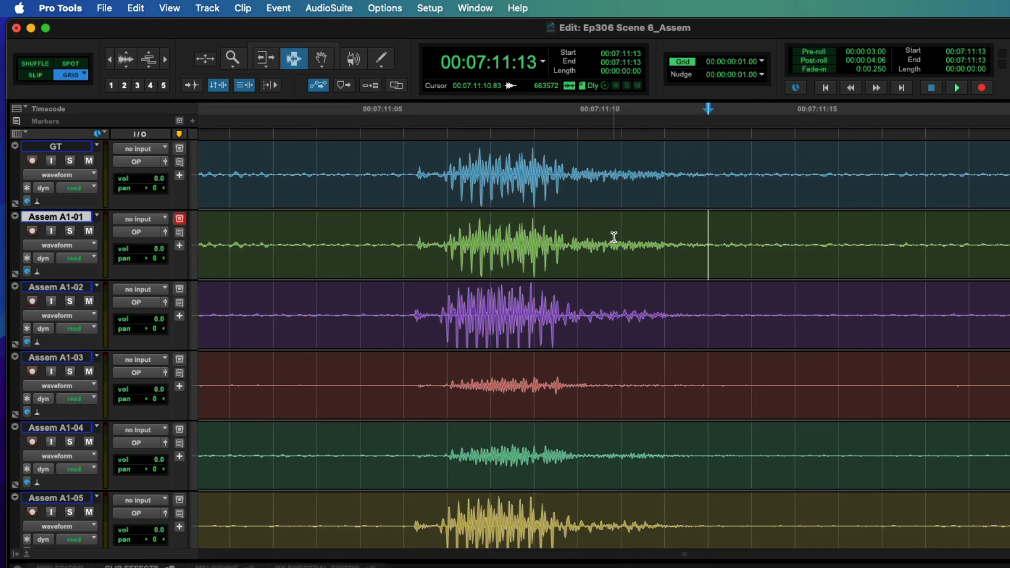
key("r")
key("r")
key("r")
key("r")
key("r")
key("r")
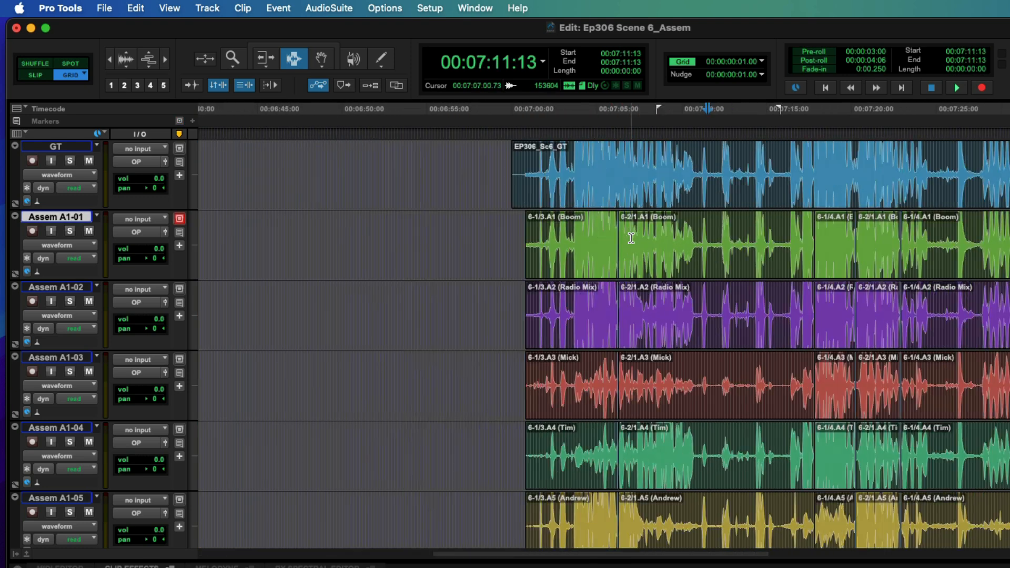
key("r")
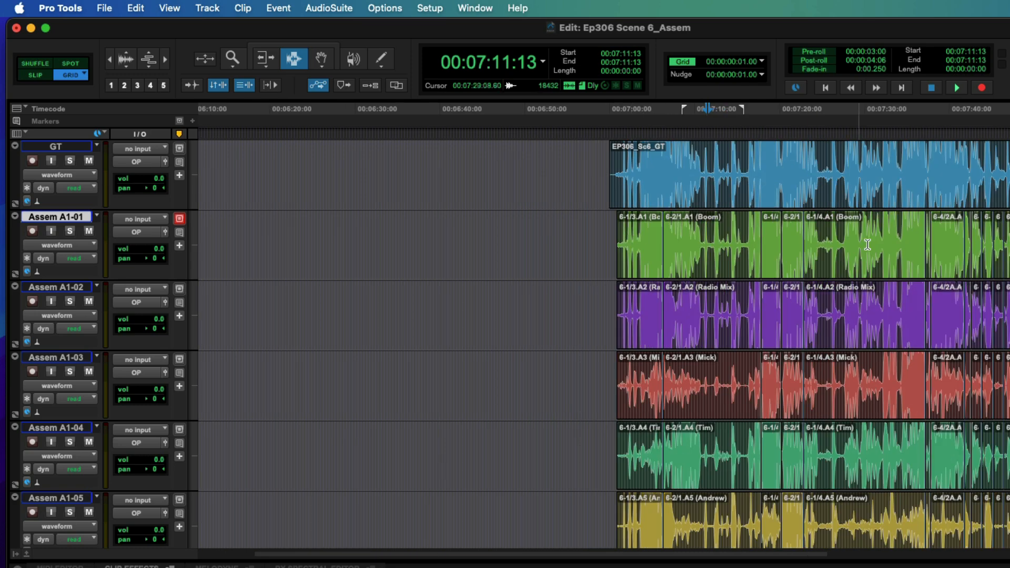
Examine the waveform alignment of the GT and Assem A1-01 tracks near the cut into the 6-4/2A clip
left_click(928, 223)
key("t")
key("t")
key("t")
key("t")
key("t")
key("t")
key("t")
left_click_drag(484, 187, 584, 232)
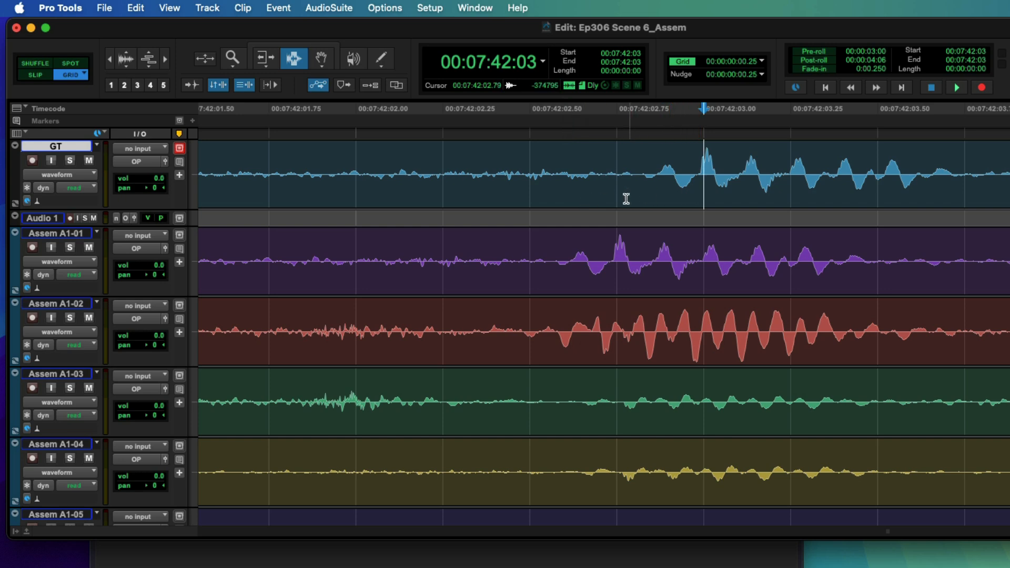
Compare the sub-frame offset by selecting the quarter frame before the waveform peak on GT and before the matching peak on the Assem tracks
left_click_drag(626, 198, 689, 198)
left_click_drag(617, 258, 561, 259)
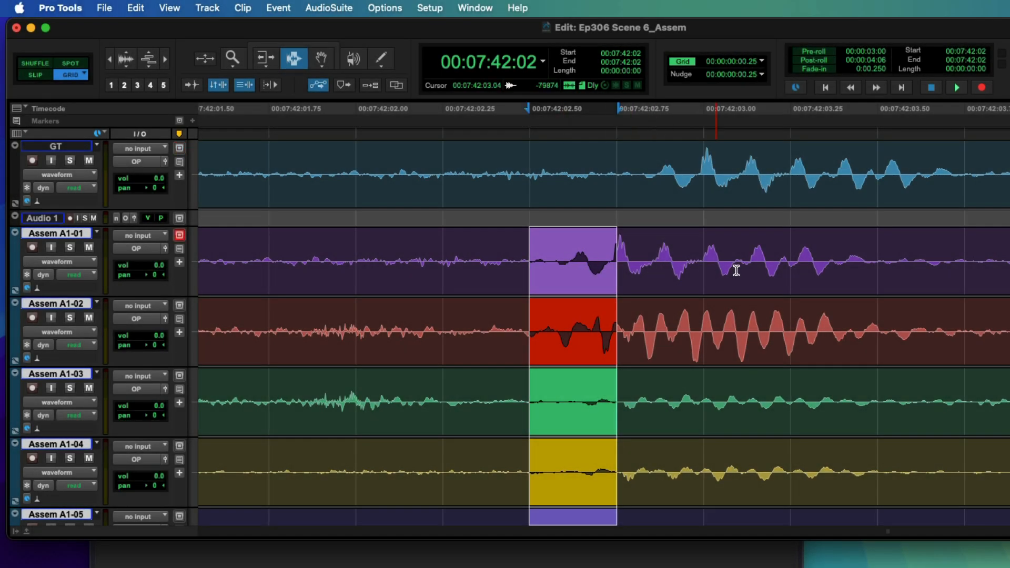
Compare the quarter-frame offset after 00:07:42:14 by selecting the stretch before the matching waveform peaks on GT and Assem A1-01
key("r")
key("r")
key("r")
key("r")
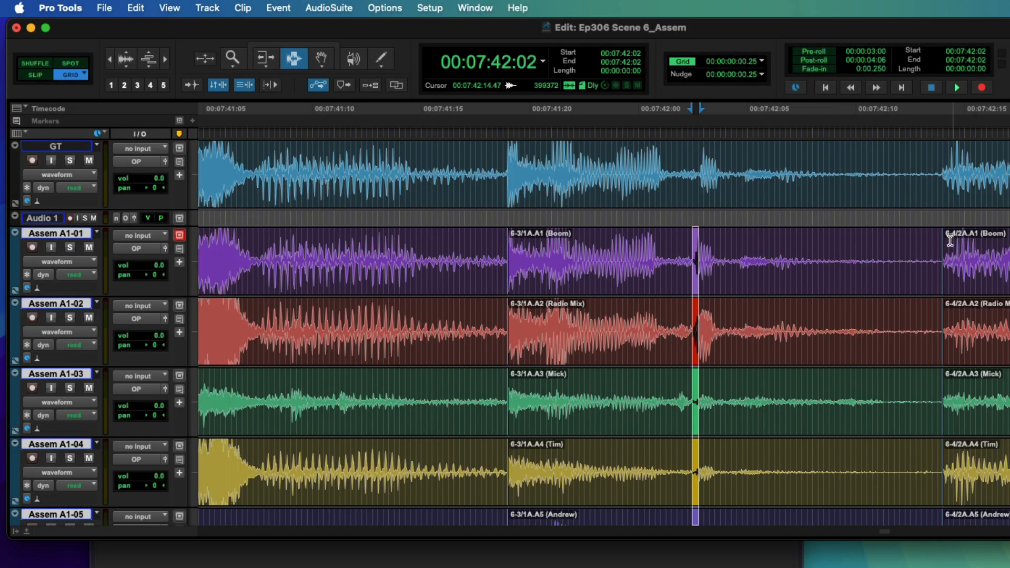
key("t")
key("t")
key("t")
key("t")
left_click_drag(708, 197, 757, 199)
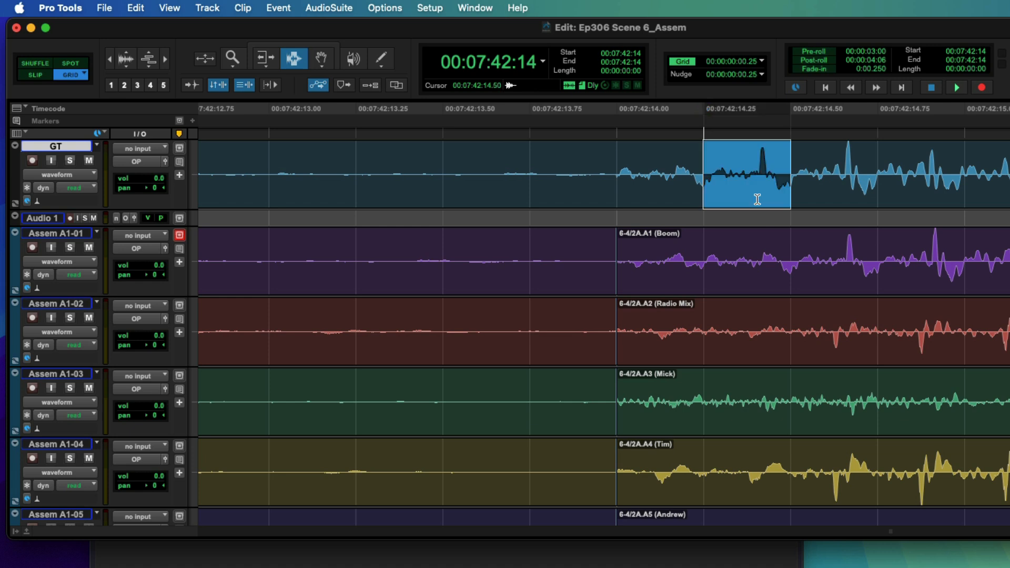
left_click_drag(790, 266, 863, 266)
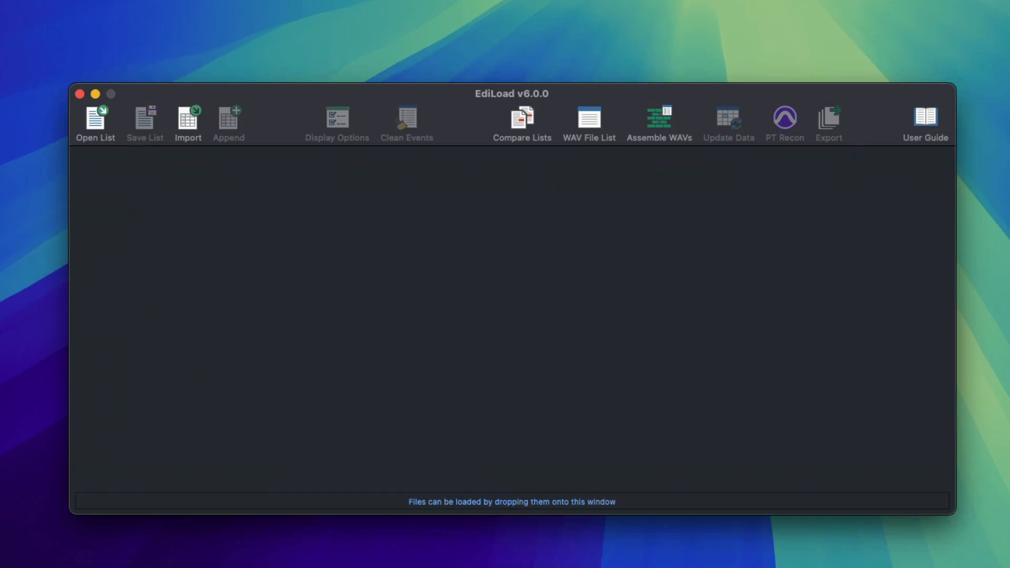
Switch to EdiLoad, import DebugAAF_19.aaf with clip data from its audio tracks, and sort the events by the Info column
left_click_drag(1009, 337, 482, 345)
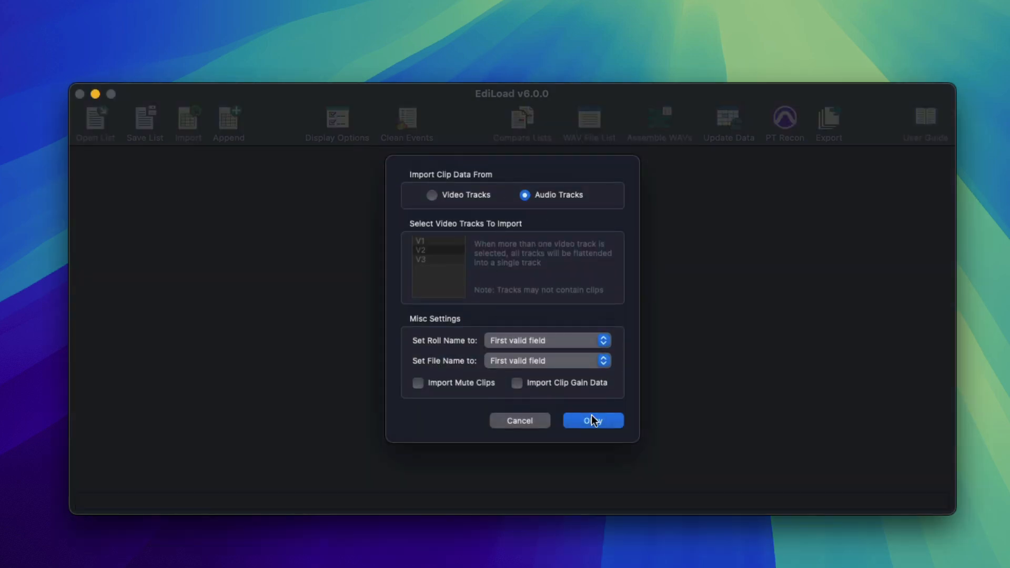
left_click(593, 420)
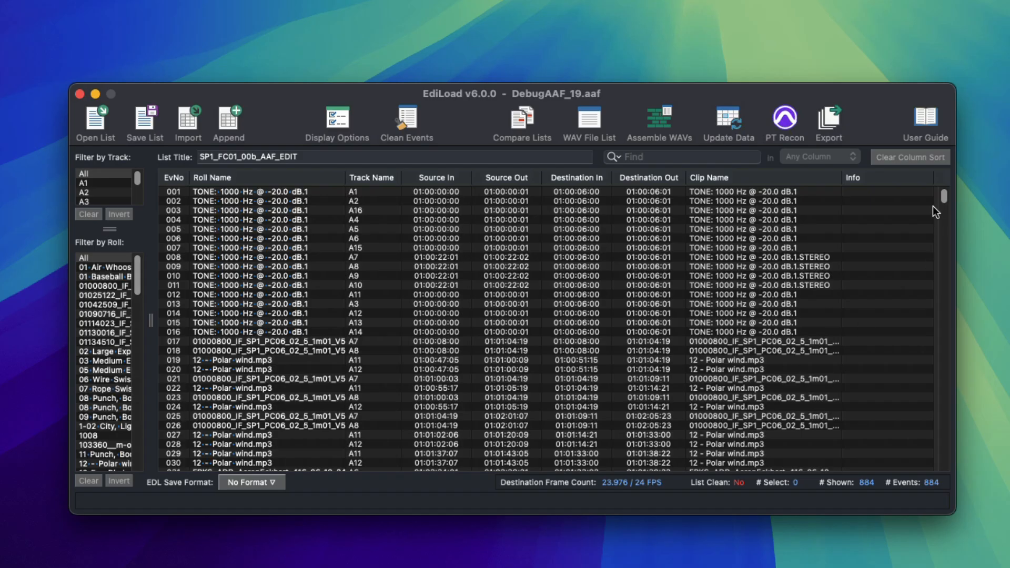
left_click(898, 173)
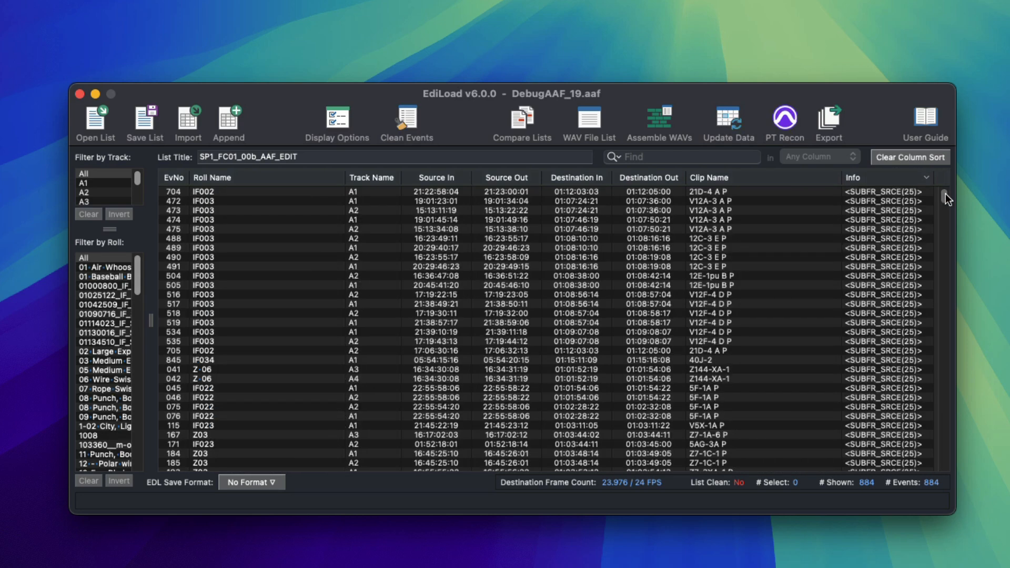
left_click_drag(946, 198, 940, 237)
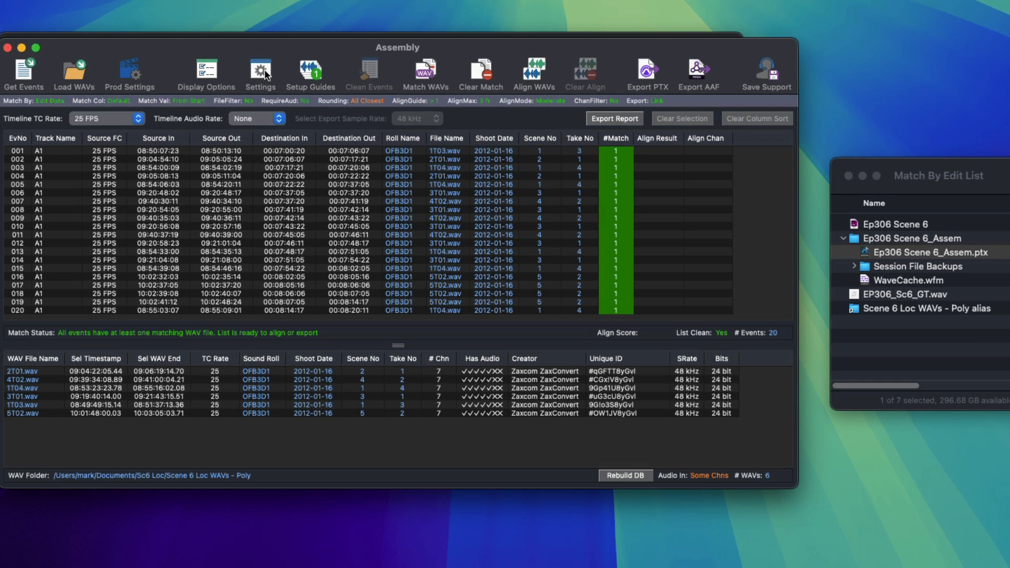
Open the assembly's waveform alignment settings and examine the channel number and counting options for the guide track
left_click(272, 85)
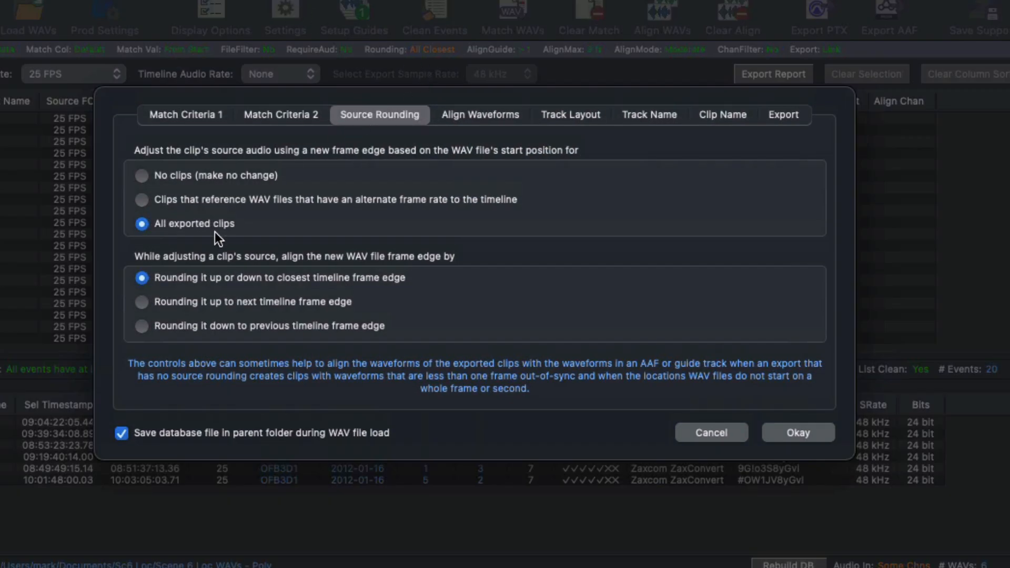
left_click(490, 116)
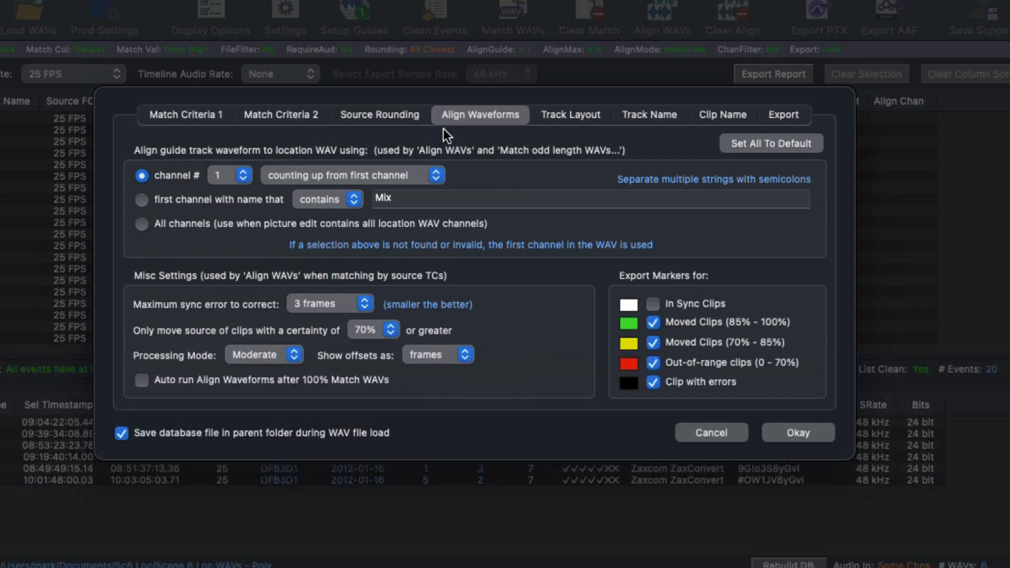
left_click(221, 177)
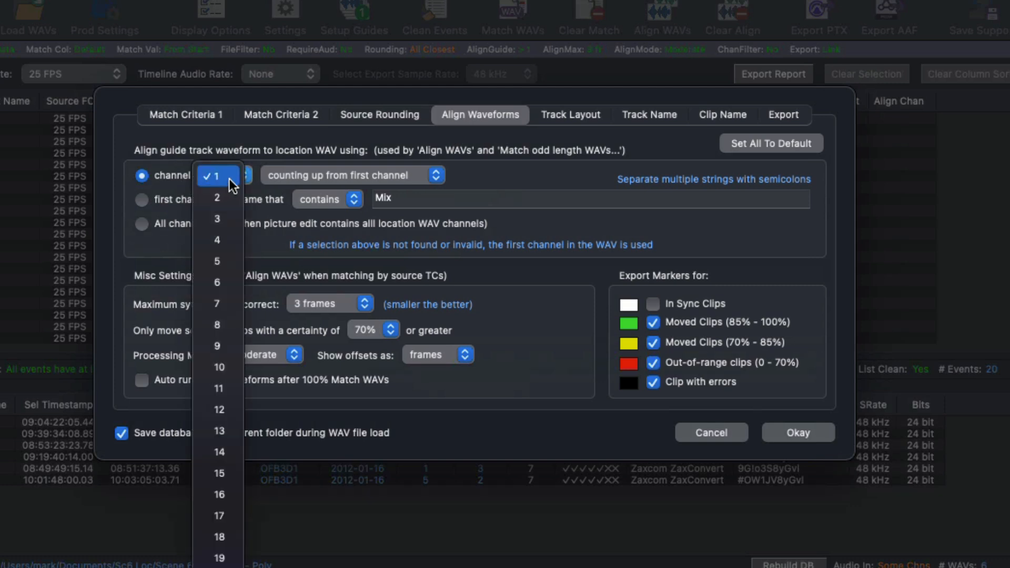
left_click(228, 179)
left_click(277, 174)
left_click(310, 173)
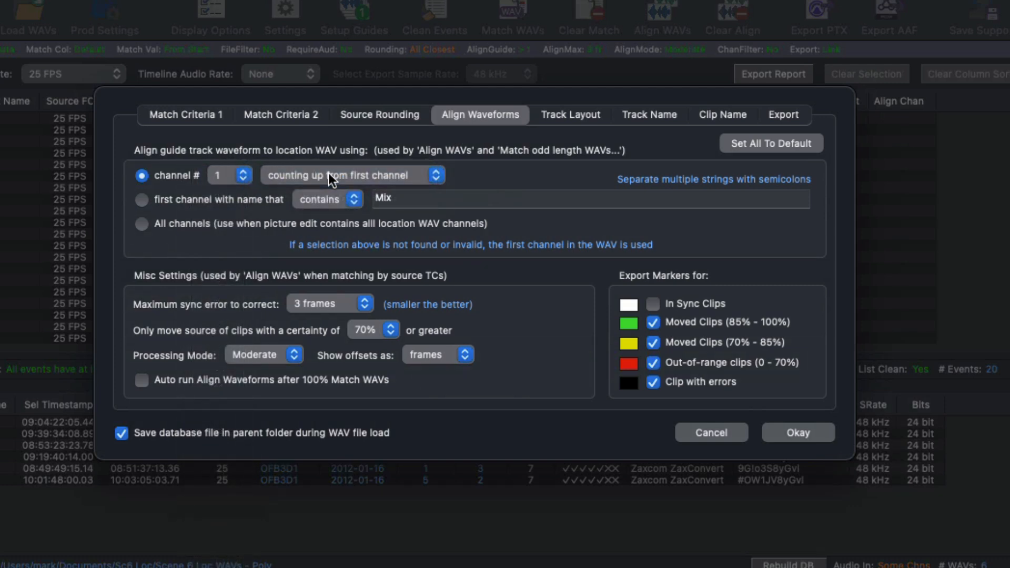
Set the channel name string to Boom and choose channel # 1 for aligning the guide track waveform
left_click(205, 197)
left_click(401, 197)
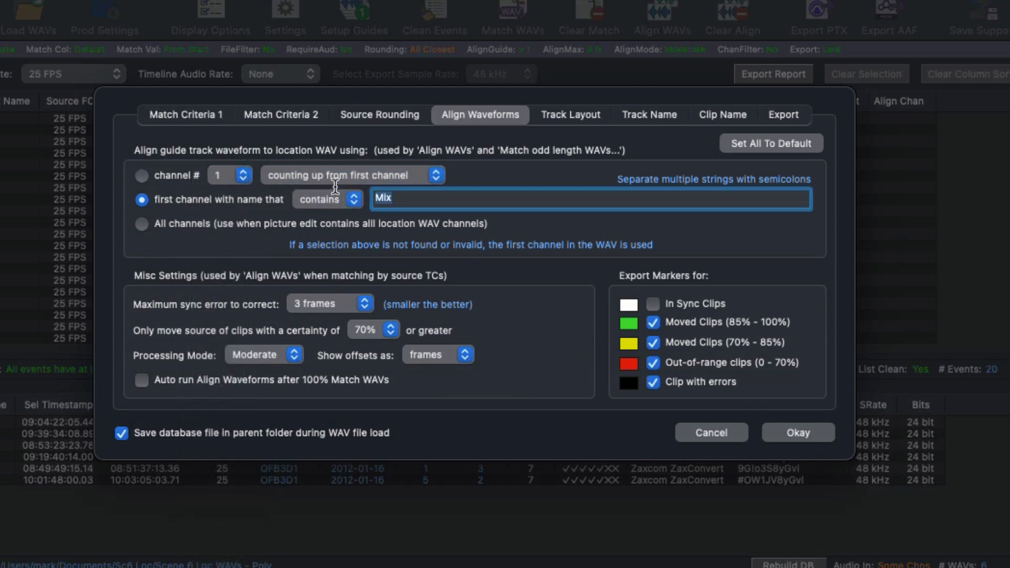
type("Boom")
left_click(174, 221)
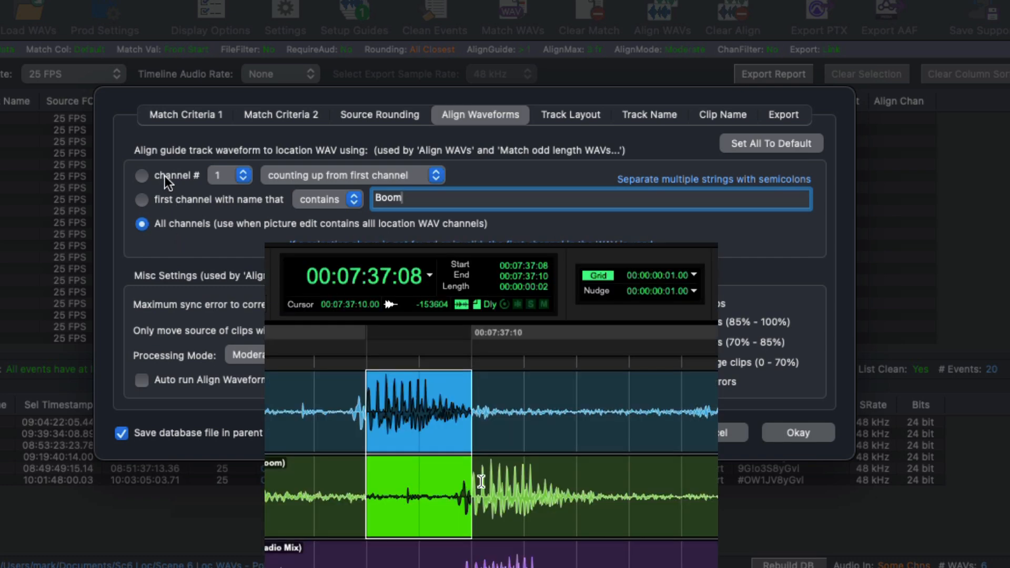
left_click(163, 174)
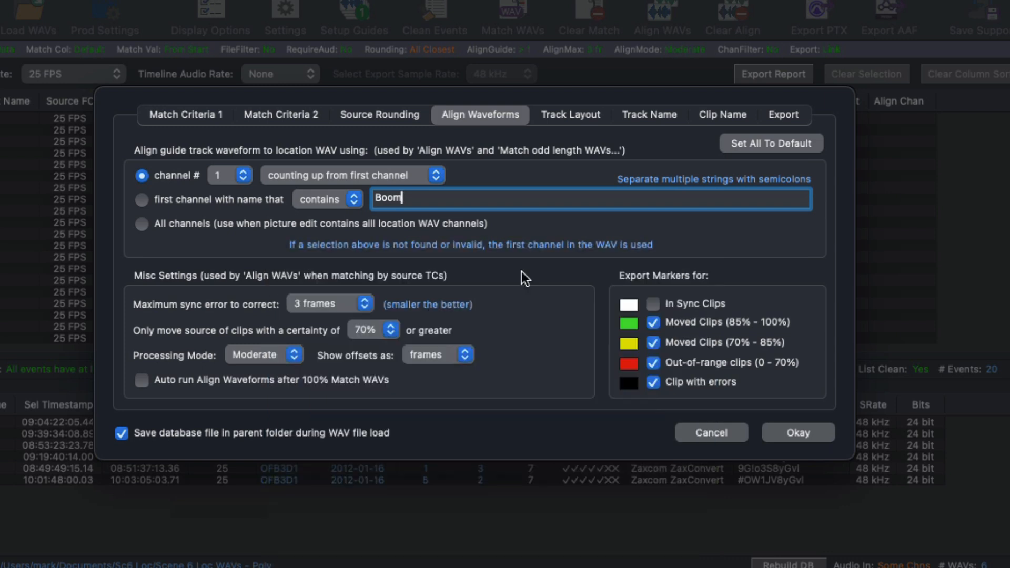
Review the choices for maximum sync error, processing mode, offset units and In Sync Clips markers, and accept the assembly settings
left_click(353, 304)
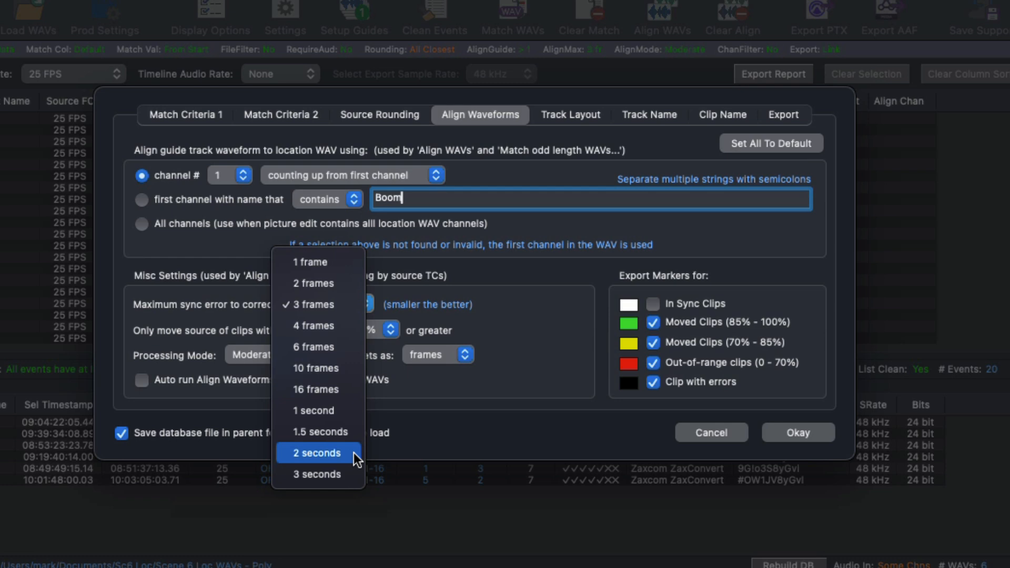
left_click(422, 393)
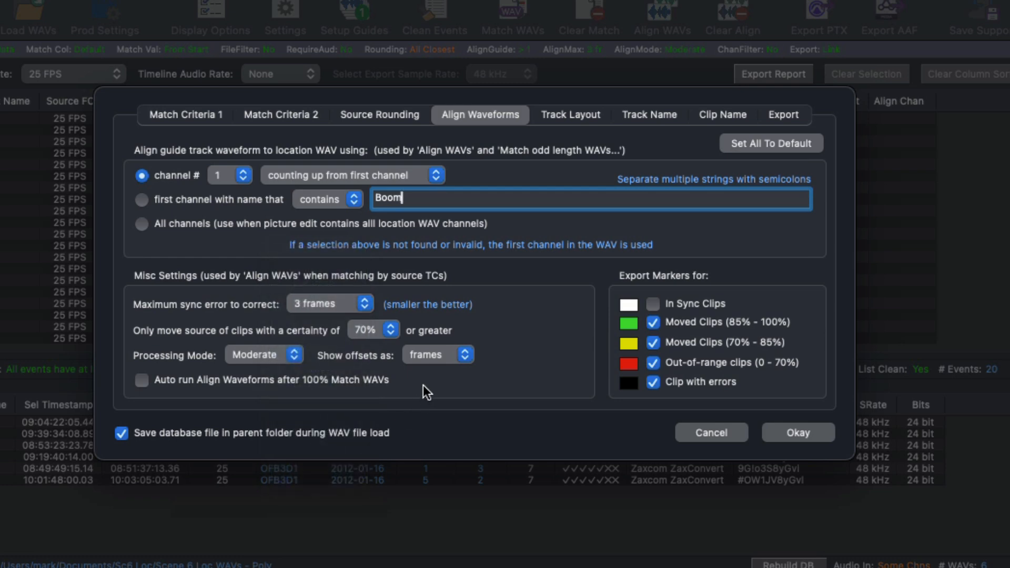
left_click(293, 354)
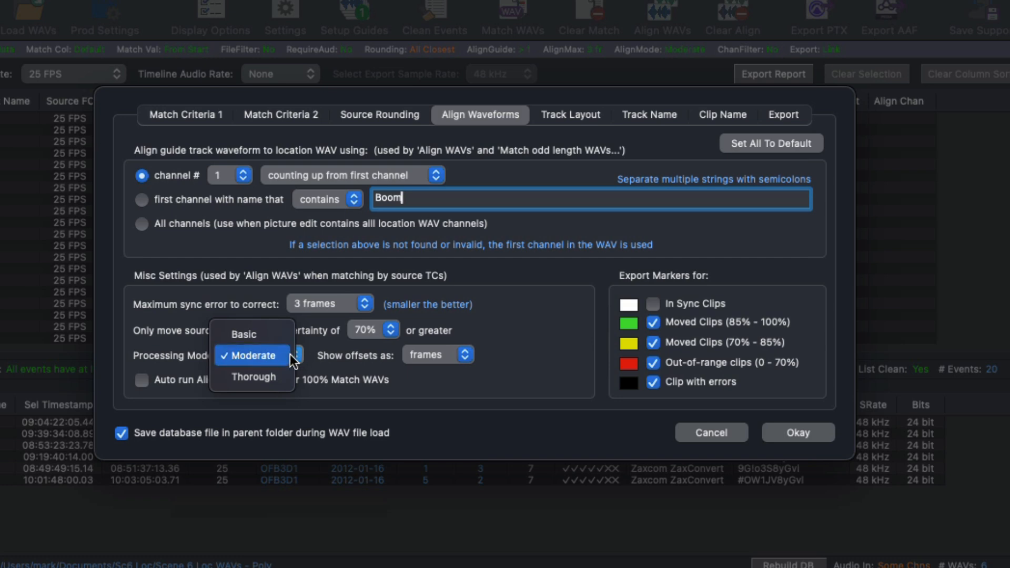
left_click(290, 354)
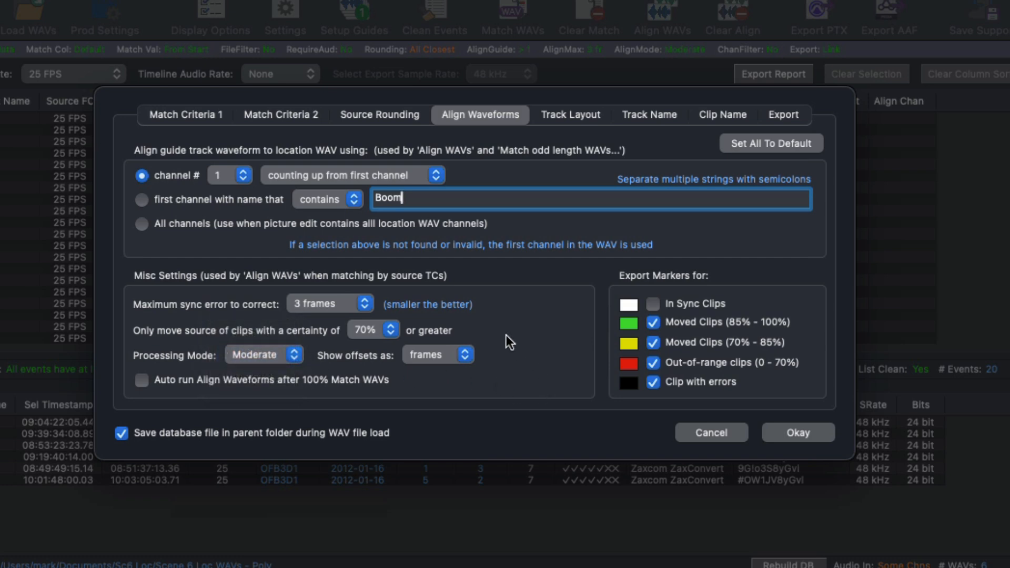
left_click(466, 356)
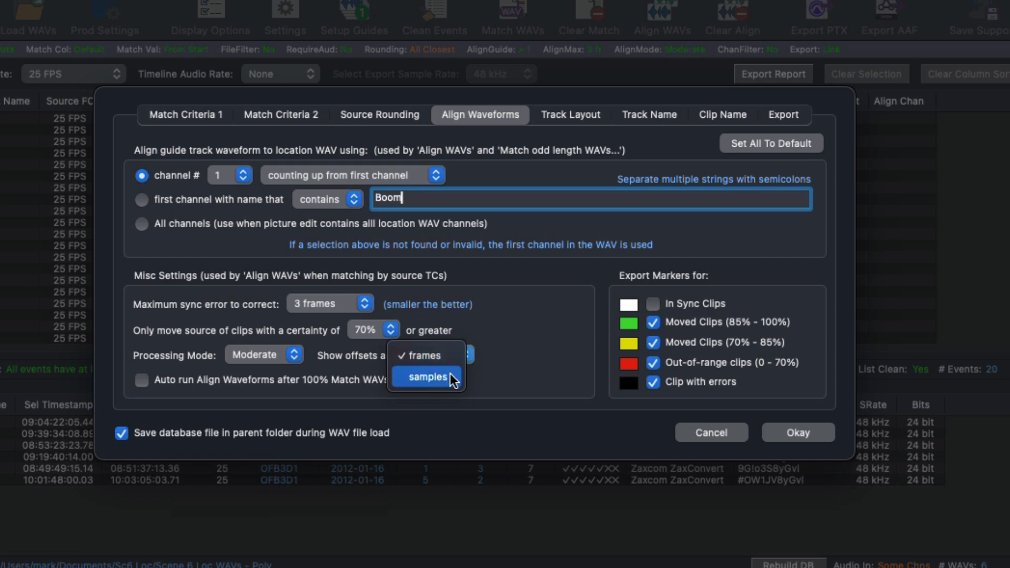
left_click(448, 361)
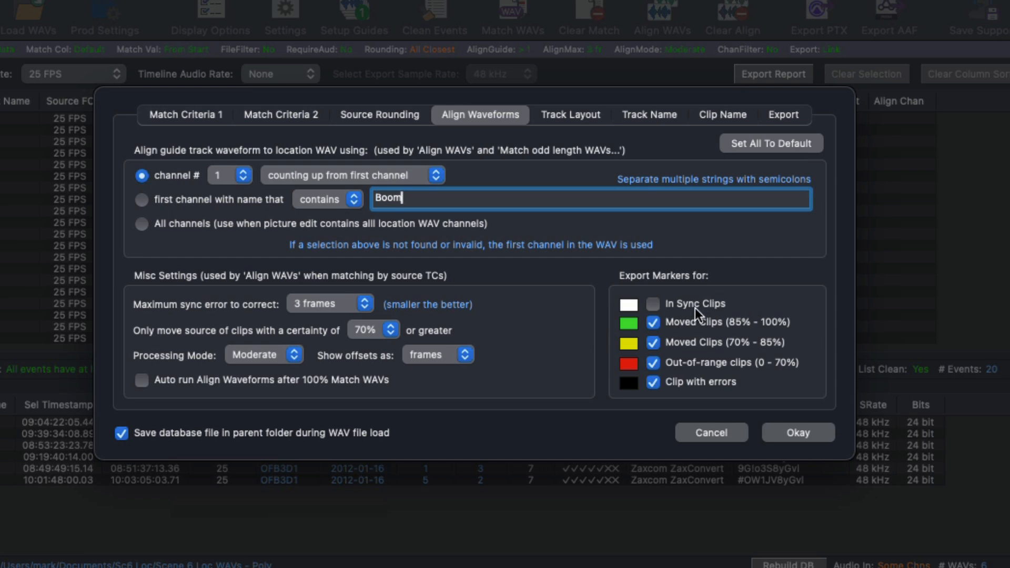
left_click(654, 305)
left_click(652, 305)
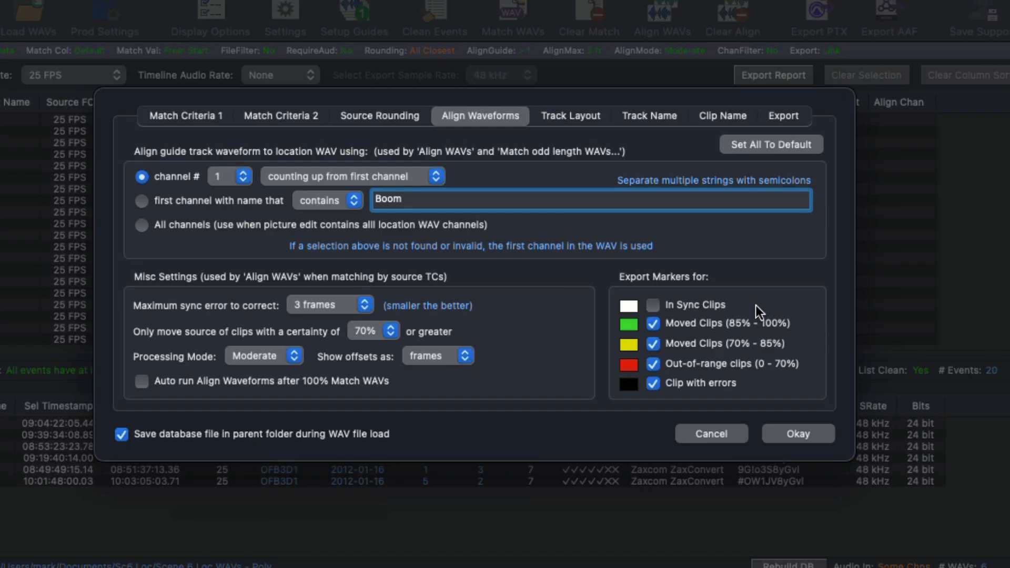
left_click(810, 434)
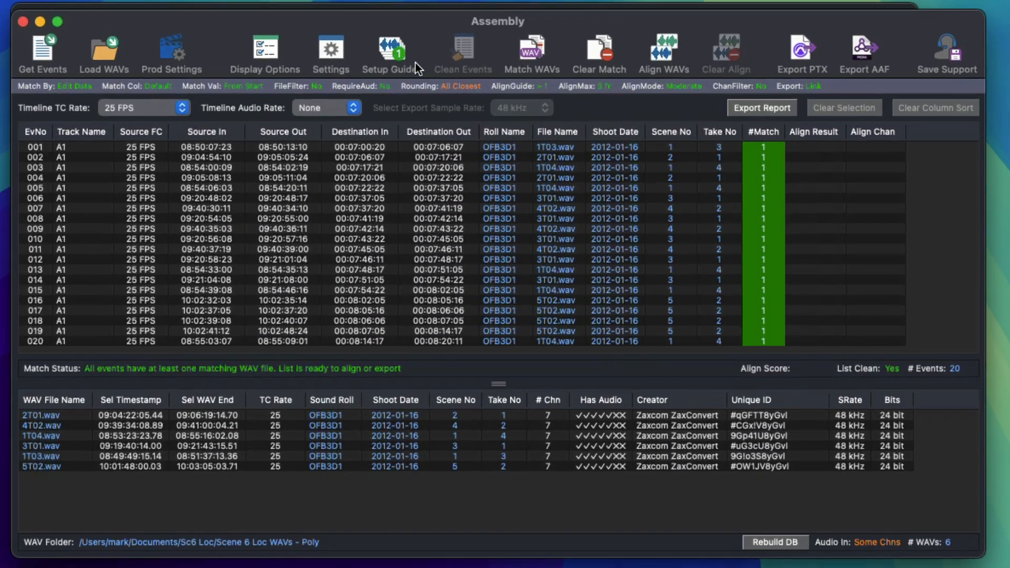
Accept EP306_Sc6_GT.wav as the guide track and align the matched location WAVs to it
left_click(360, 9)
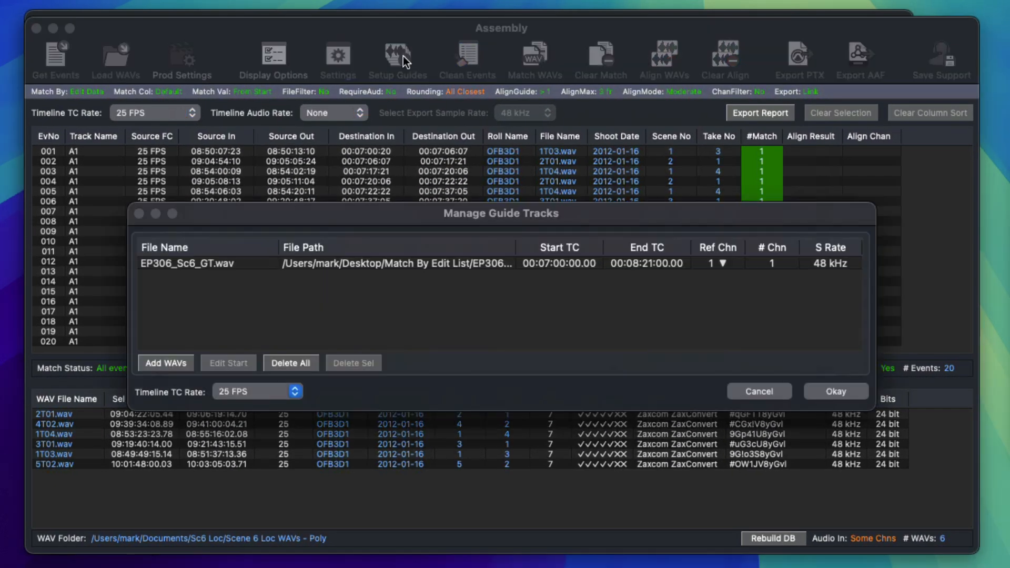
key("Return")
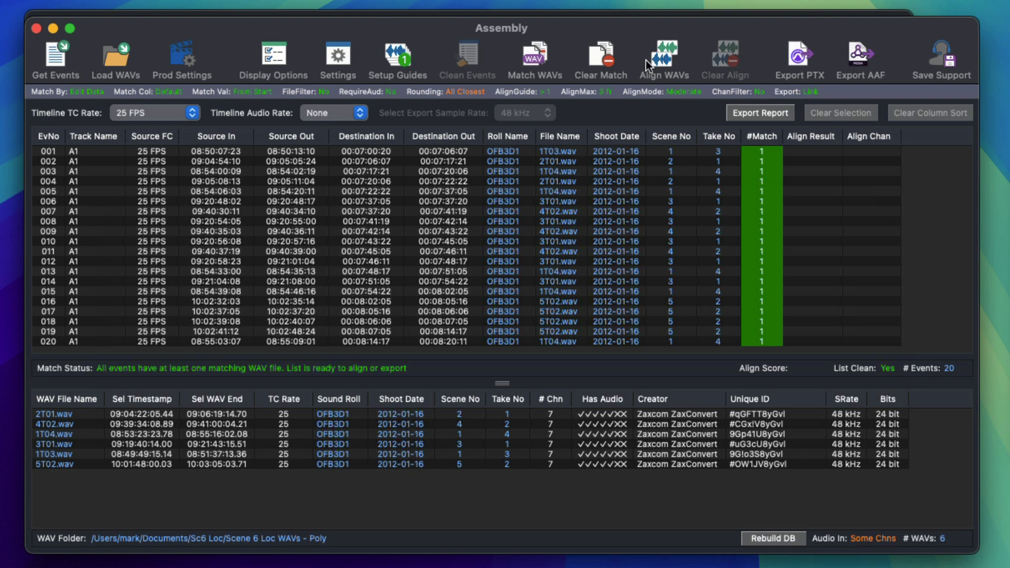
left_click(663, 57)
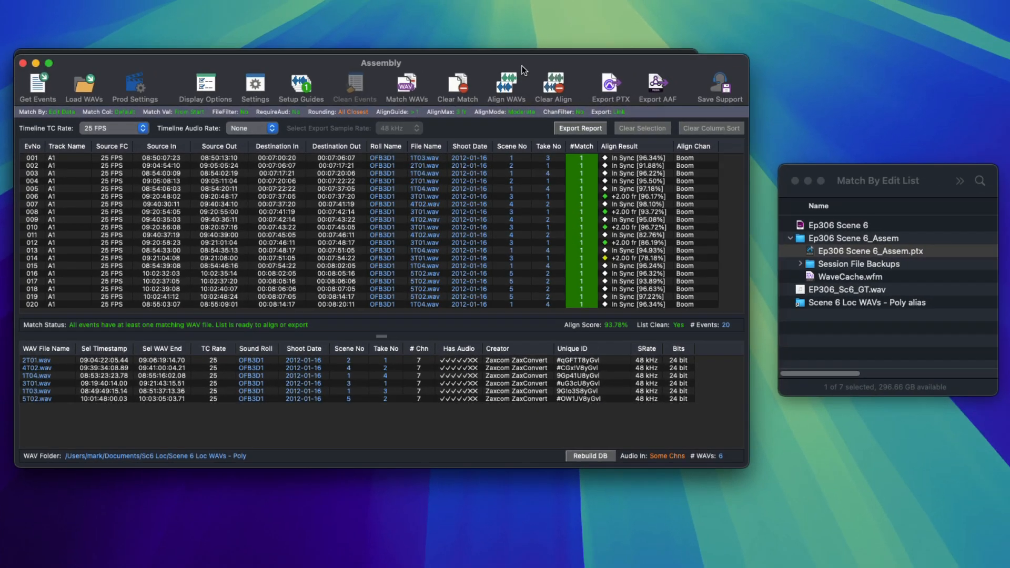
Export the aligned events as the 24-bit Pro Tools session Ep306 Scene 6_Assem starting at 00:06:00:00, replacing the existing one
left_click(610, 87)
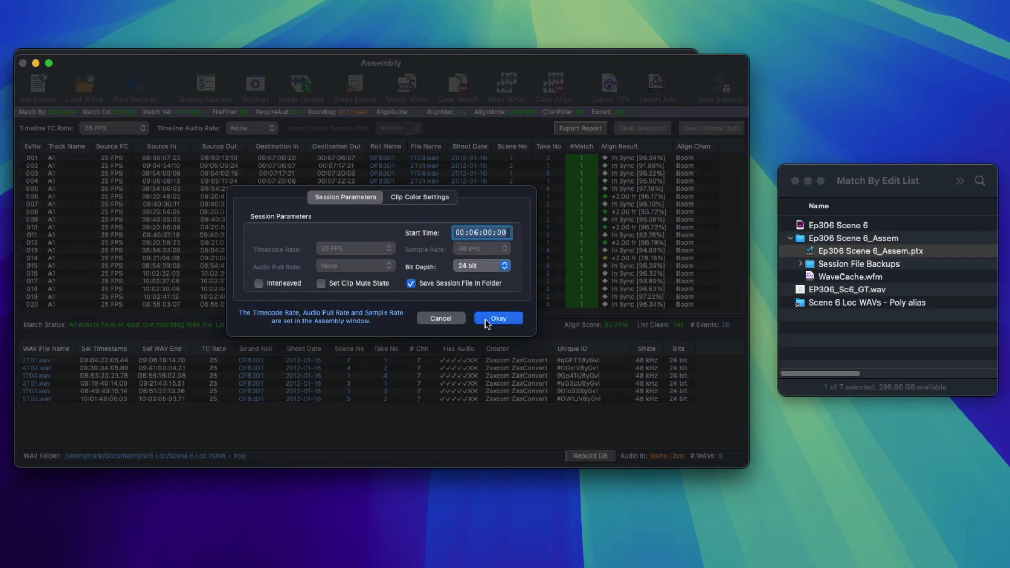
left_click(485, 320)
left_click(601, 385)
left_click(449, 327)
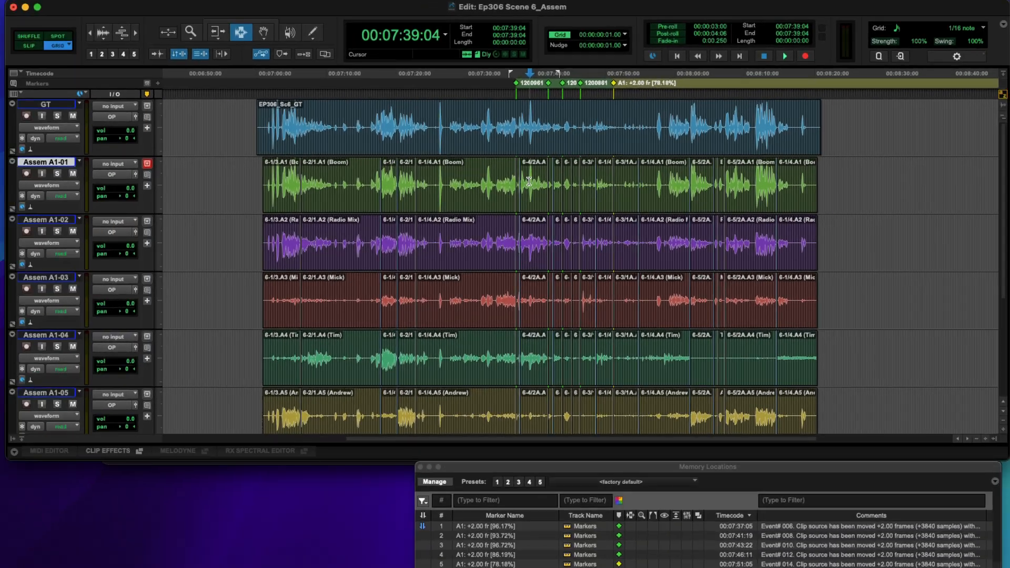
Examine the GT and Assem waveform alignment in Pro Tools around 00:07:37:08 and at the first three alignment markers
key("t")
key("t")
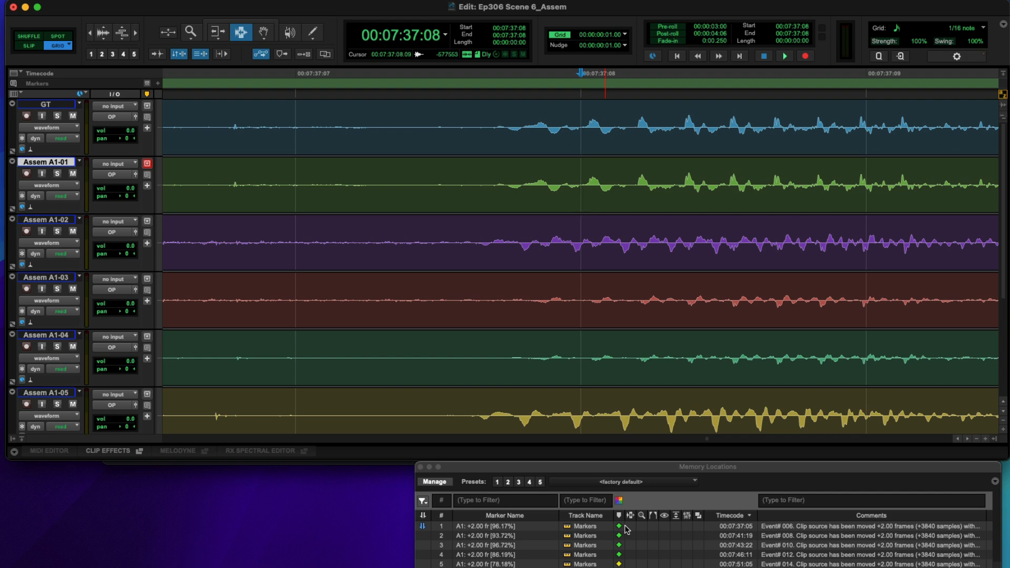
left_click(625, 528)
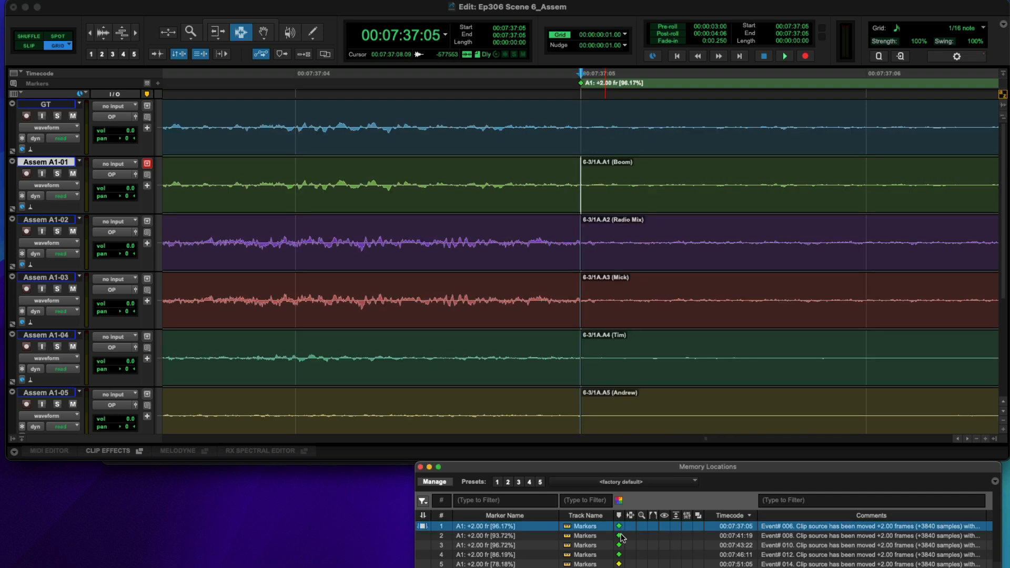
left_click(624, 536)
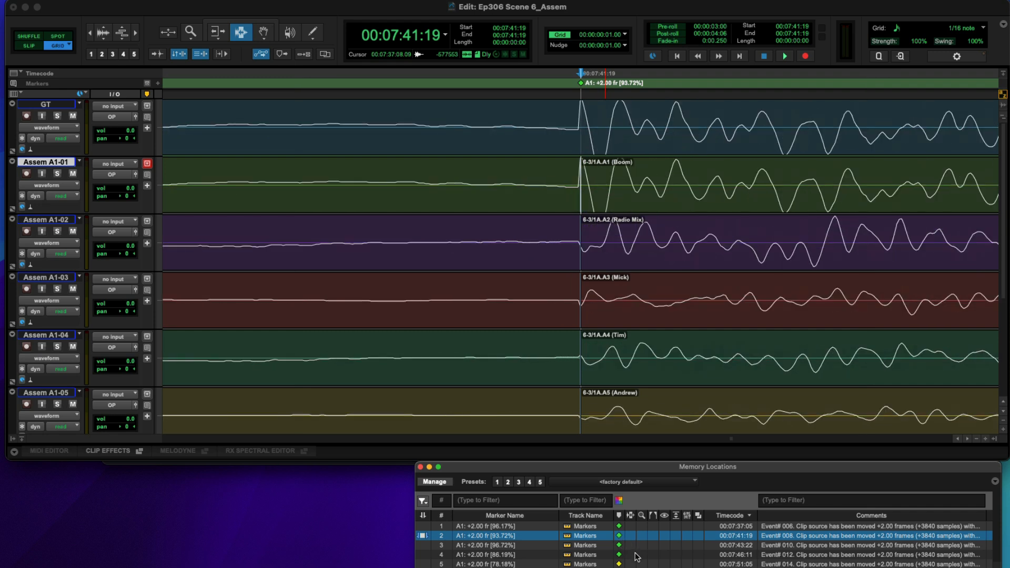
left_click(621, 547)
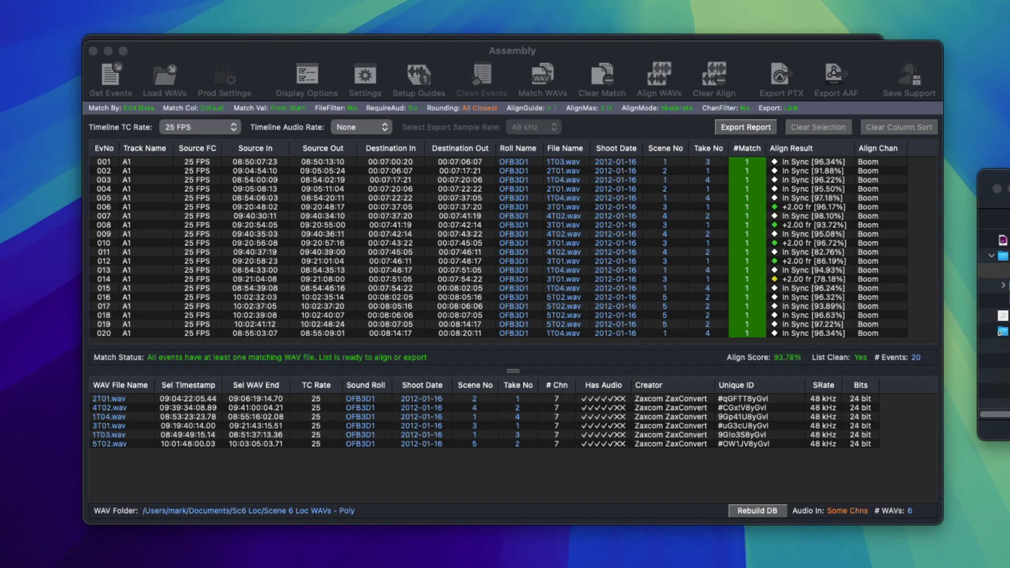
Return to EdiLoad's Assembly window, set the maximum sync error to 1 frame, and run the WAV alignment again
left_click(515, 54)
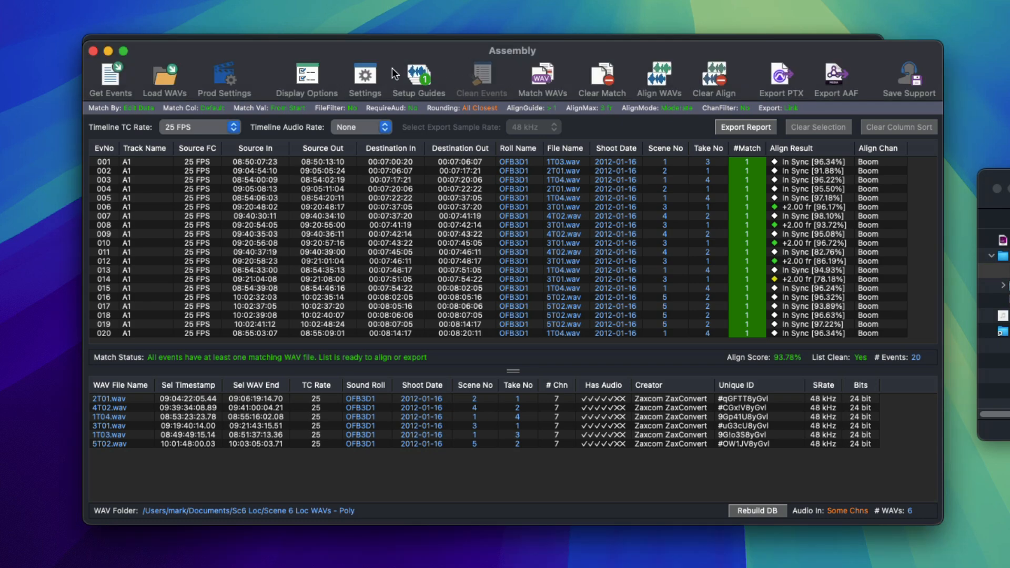
left_click(365, 75)
left_click(413, 307)
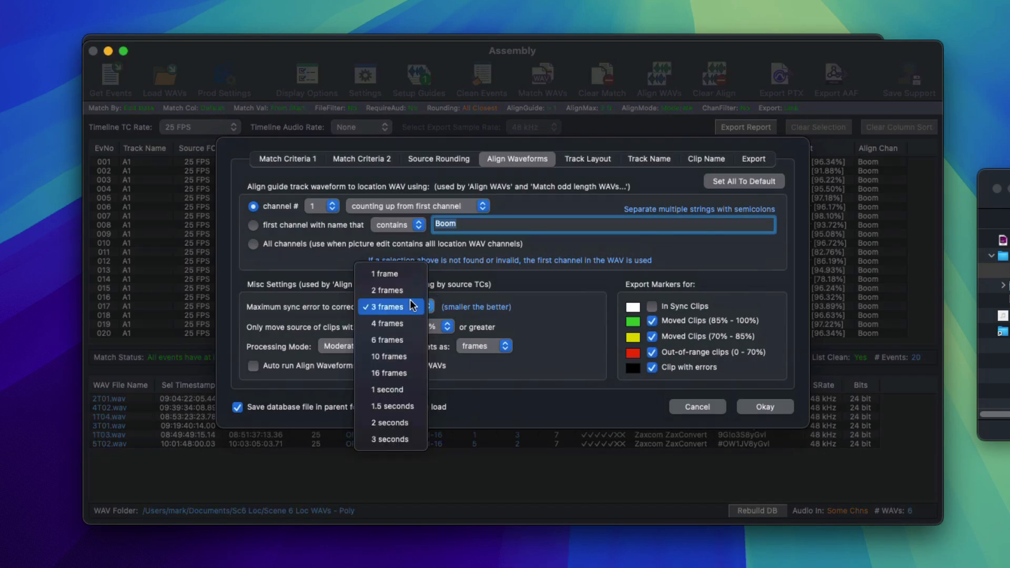
left_click(392, 274)
left_click(765, 407)
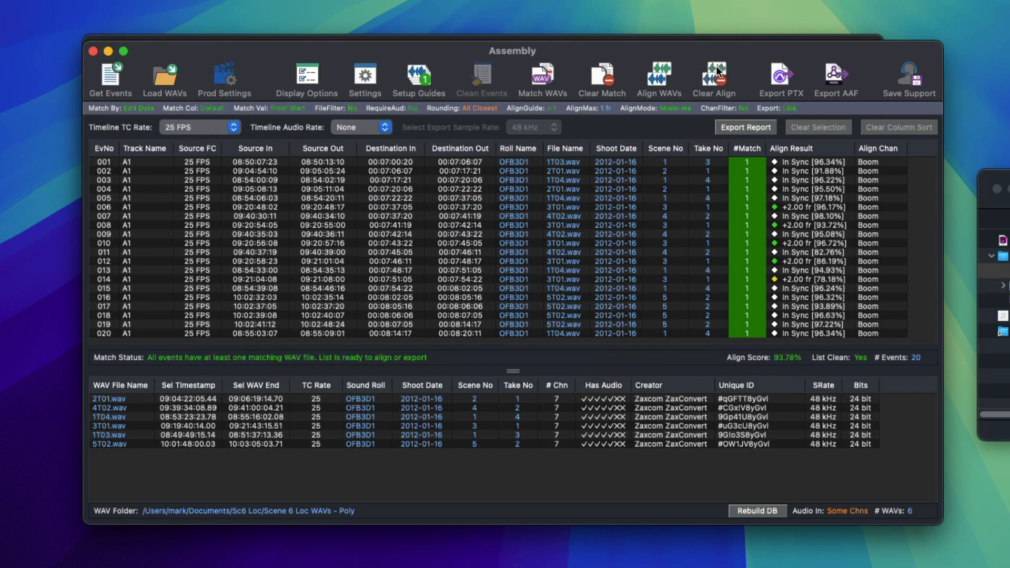
left_click(658, 77)
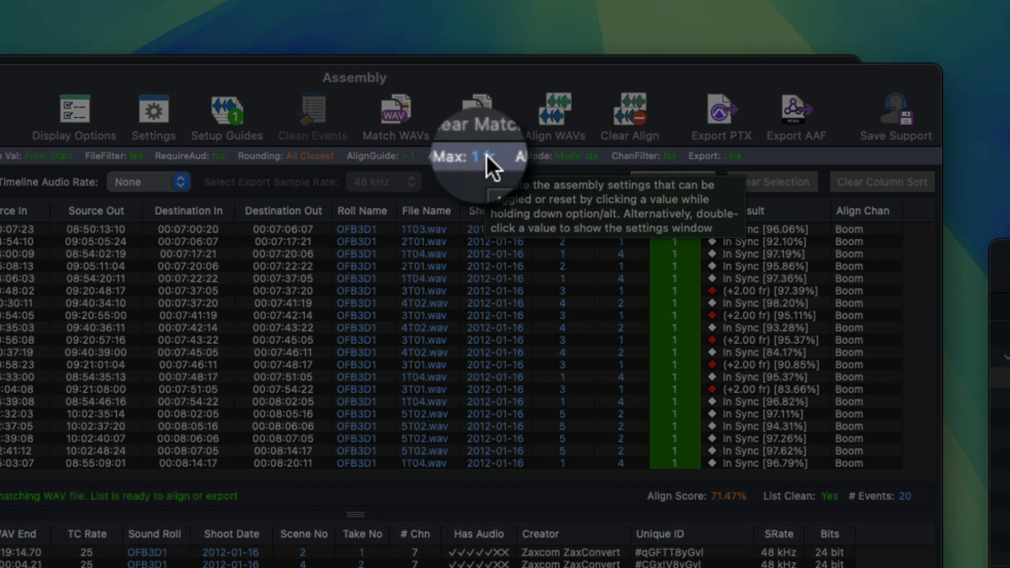
Reset the maximum sync error to 3 frames and run the WAV alignment again on all matched events
left_click(485, 155)
left_click(485, 155)
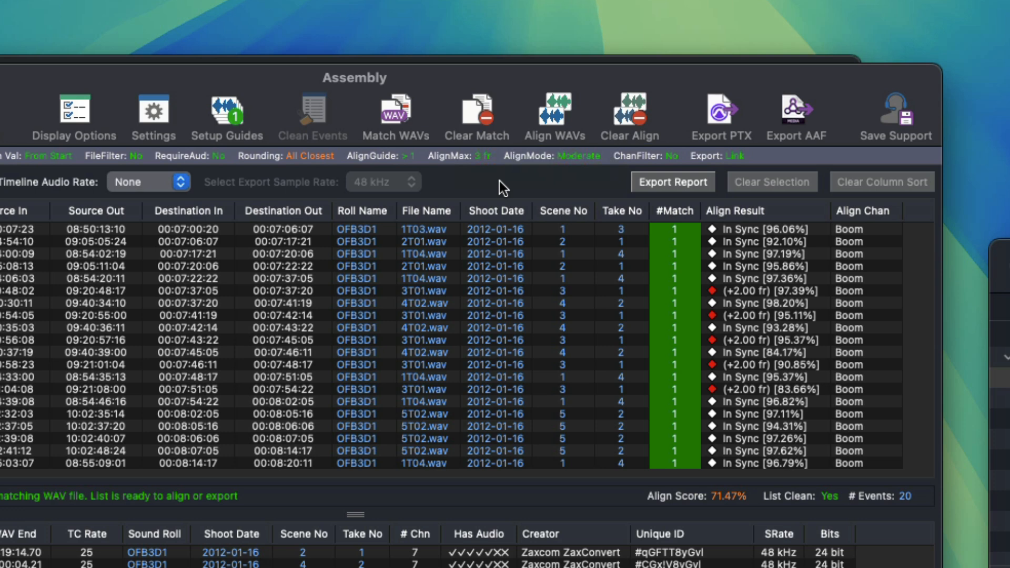
left_click(547, 112)
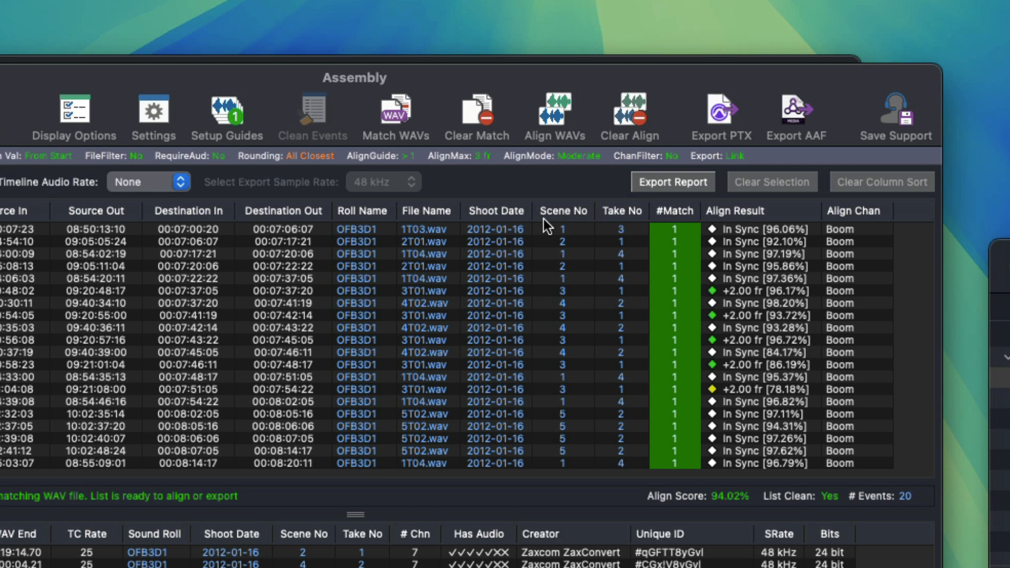
left_click(560, 105)
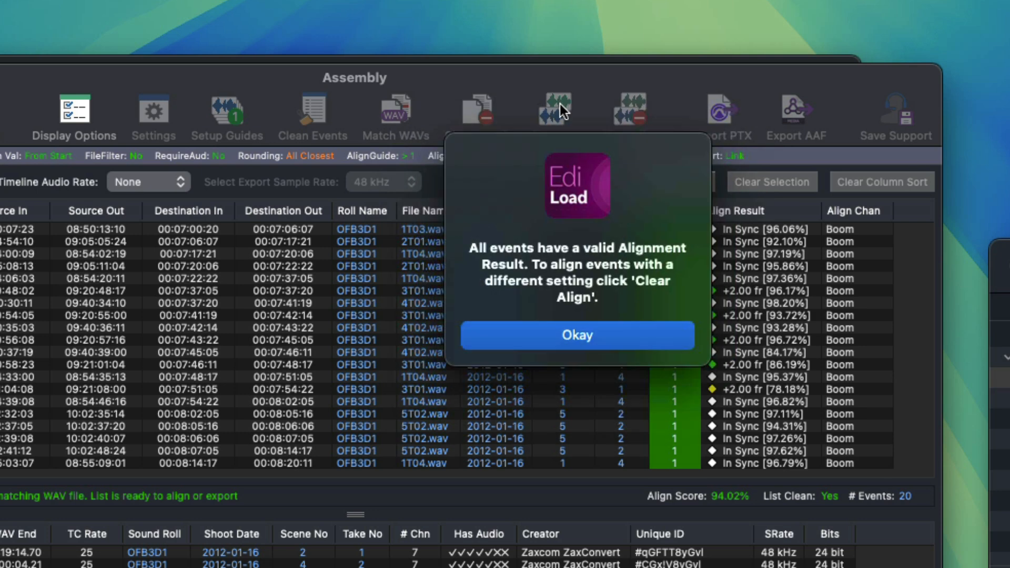
left_click(629, 345)
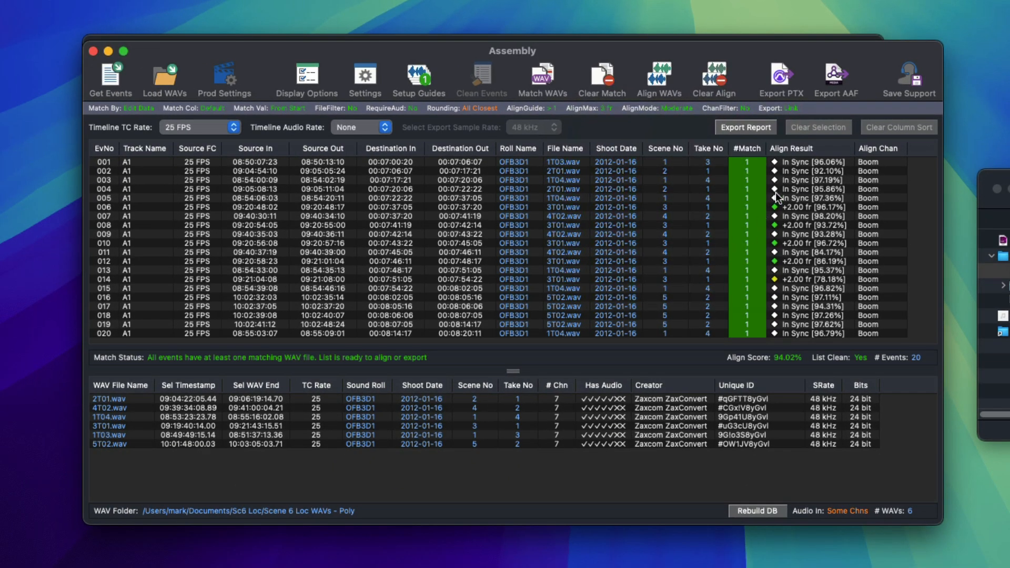
Sort the events by align result in descending order and re-align the five offset 3T01.wav events with a 3-frame maximum sync error
left_click(796, 149)
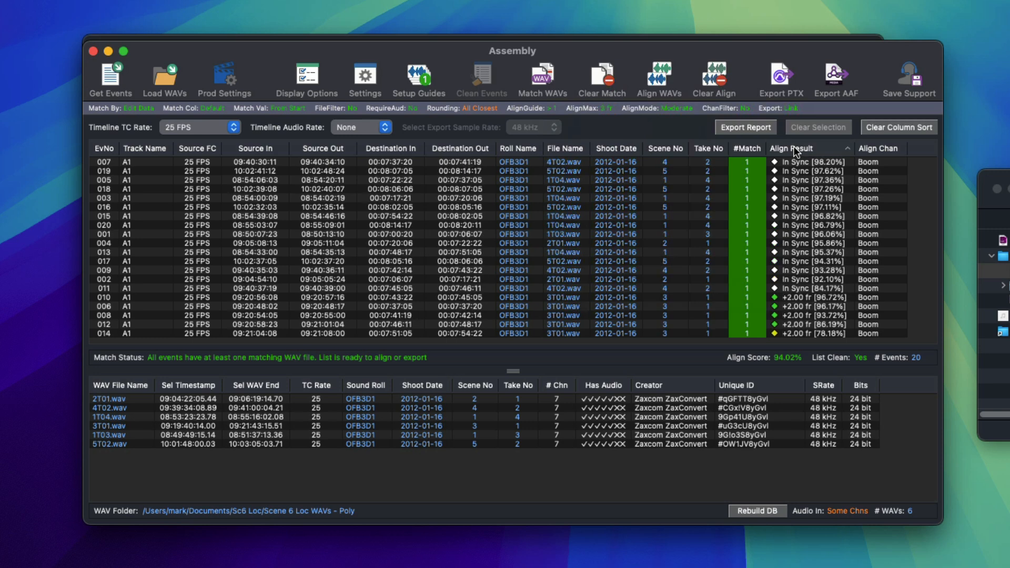
left_click(797, 149)
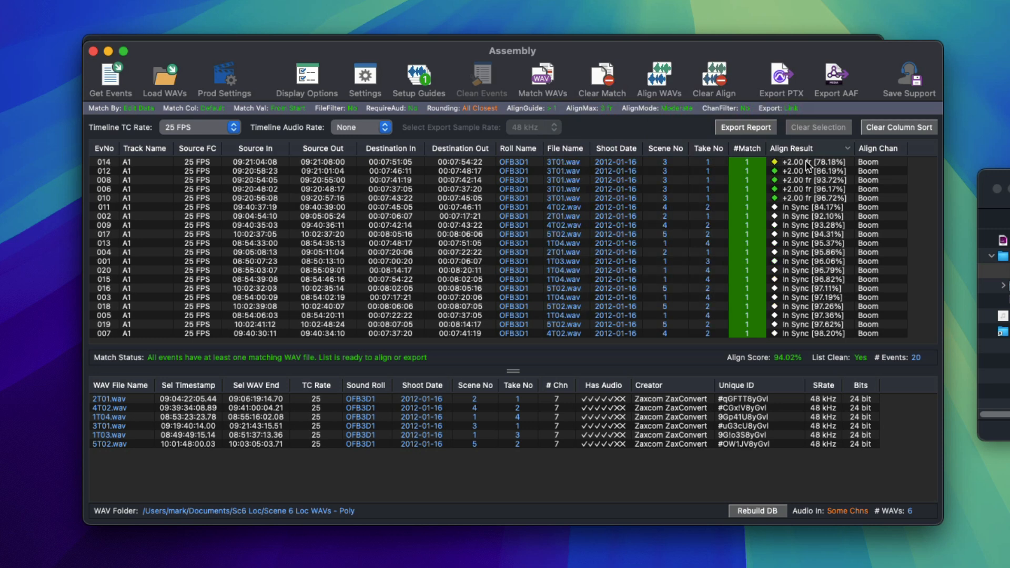
left_click(806, 164)
left_click(803, 196, "shift")
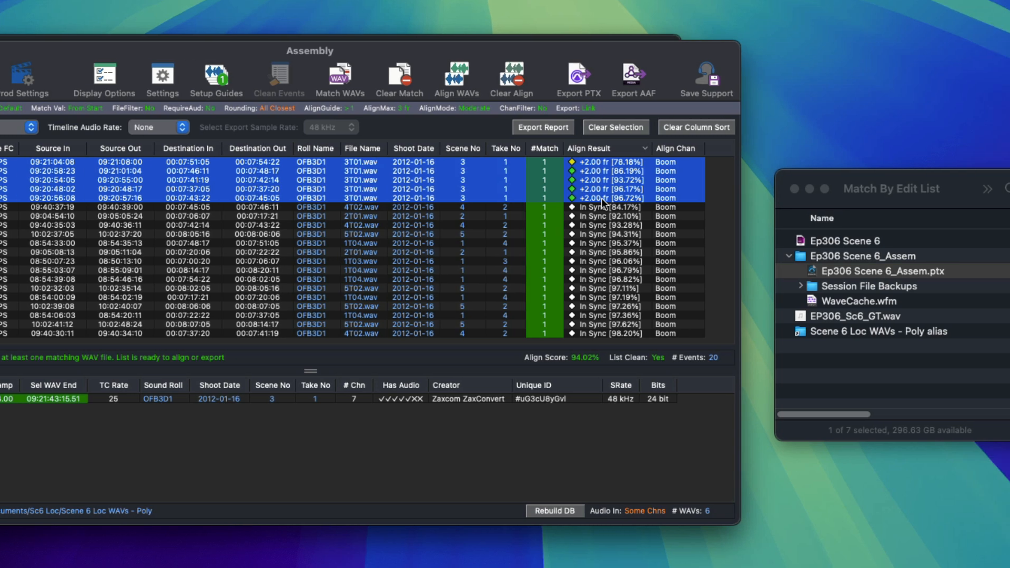
right_click(601, 198)
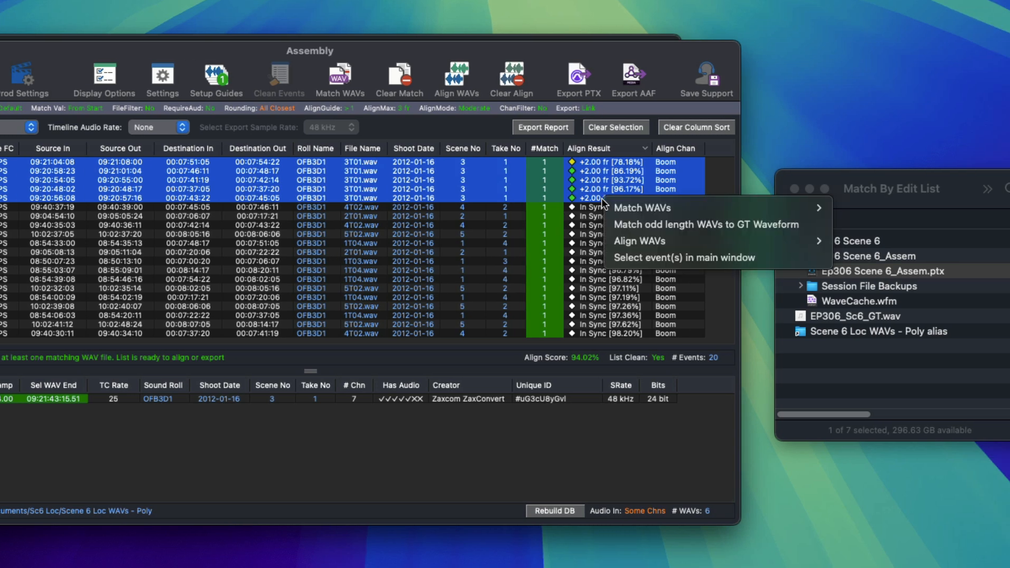
mouse_move(648, 241)
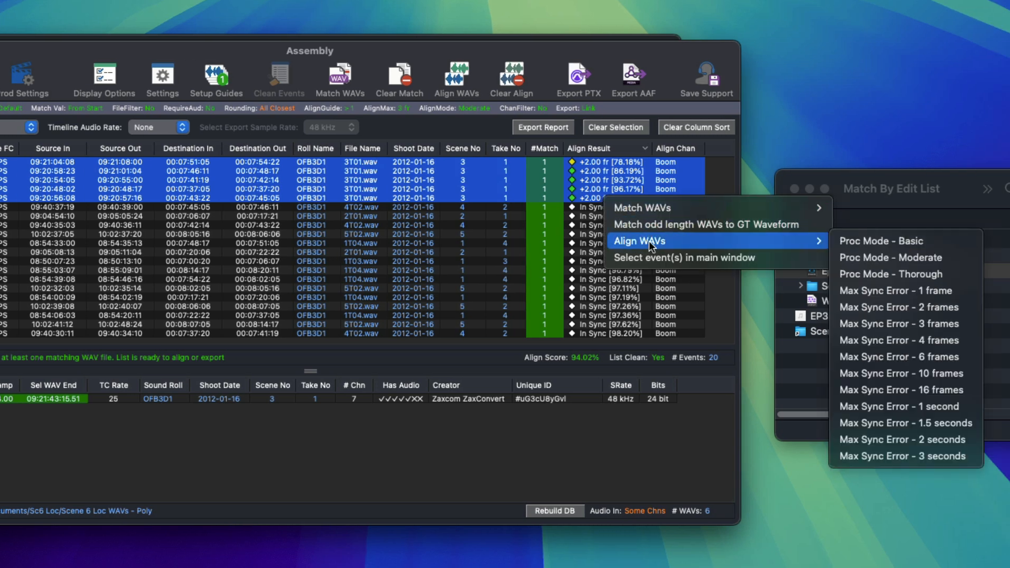
left_click(891, 324)
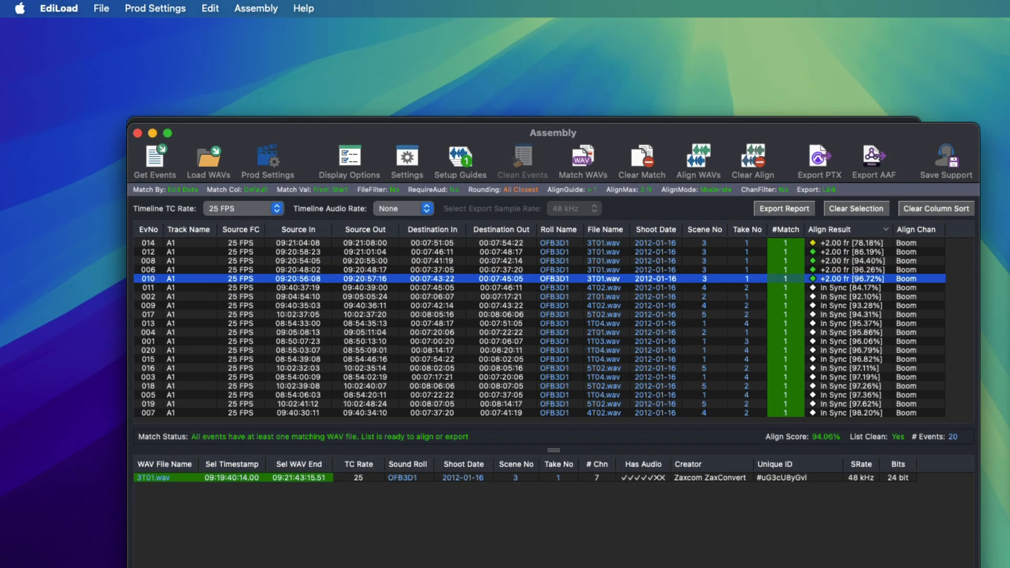
In the main Ep306 Scene 6 edit list, offset all source timecodes by 00:00:02:00
left_click(622, 118)
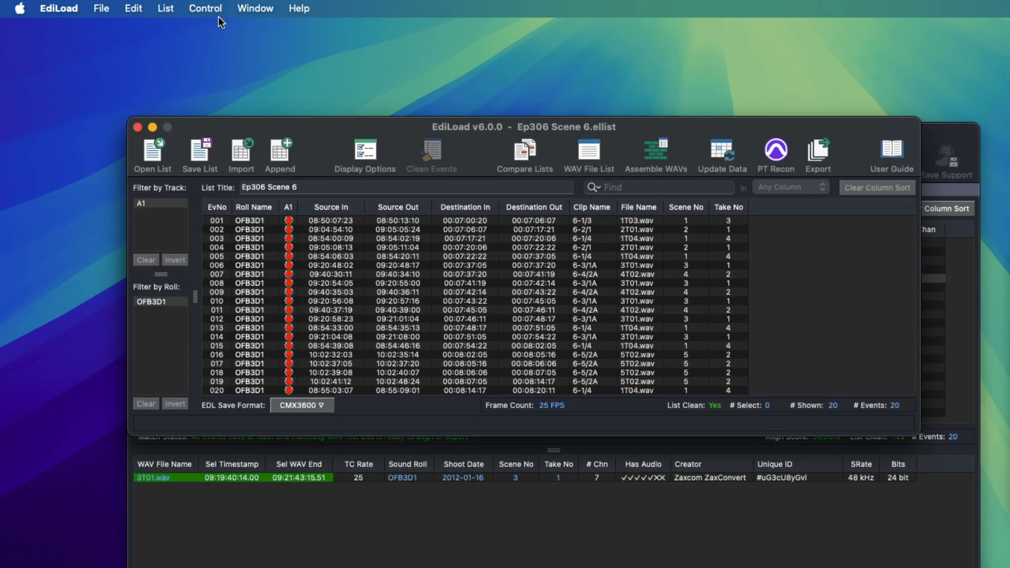
left_click(167, 9)
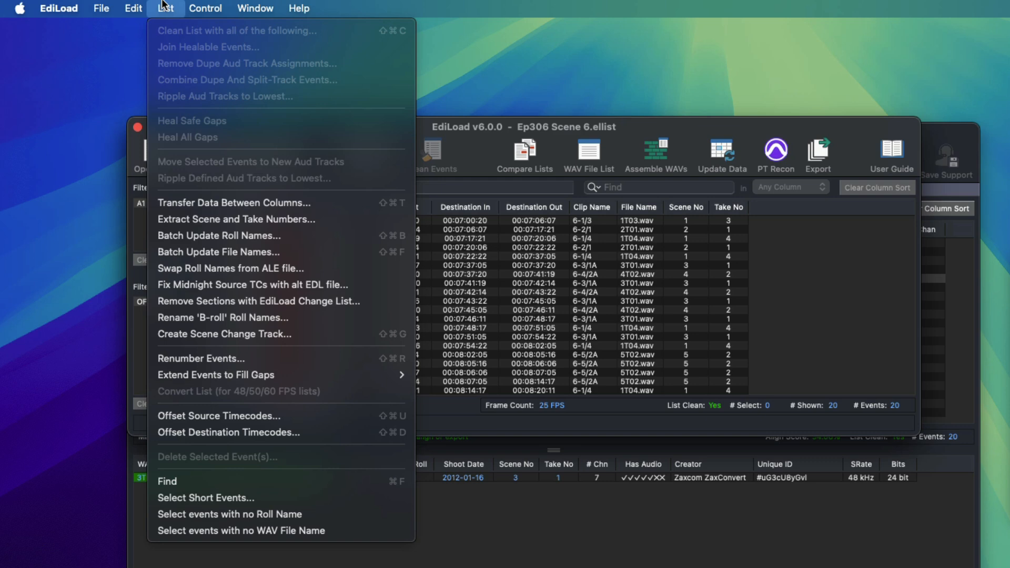
left_click(210, 415)
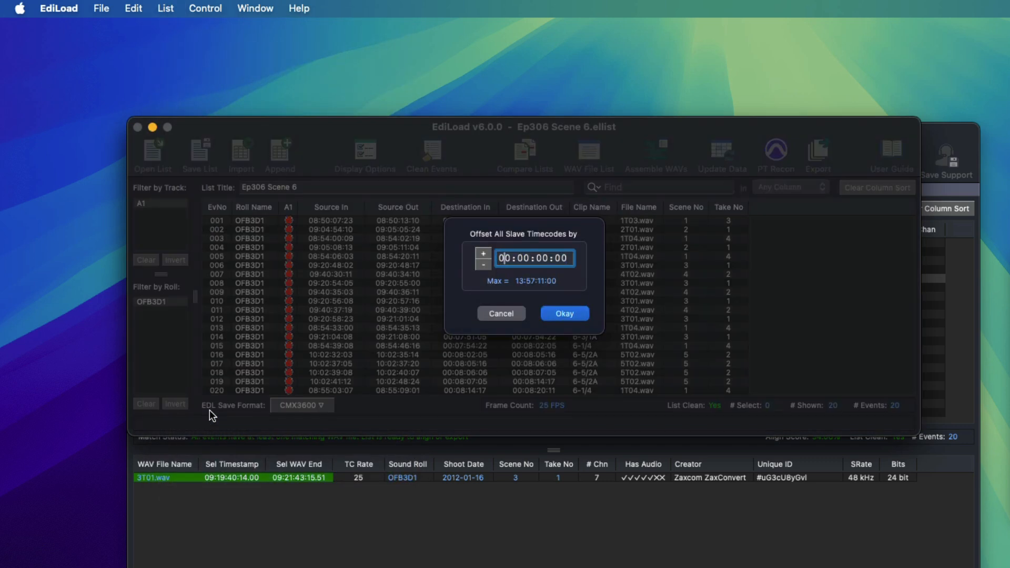
type("00002")
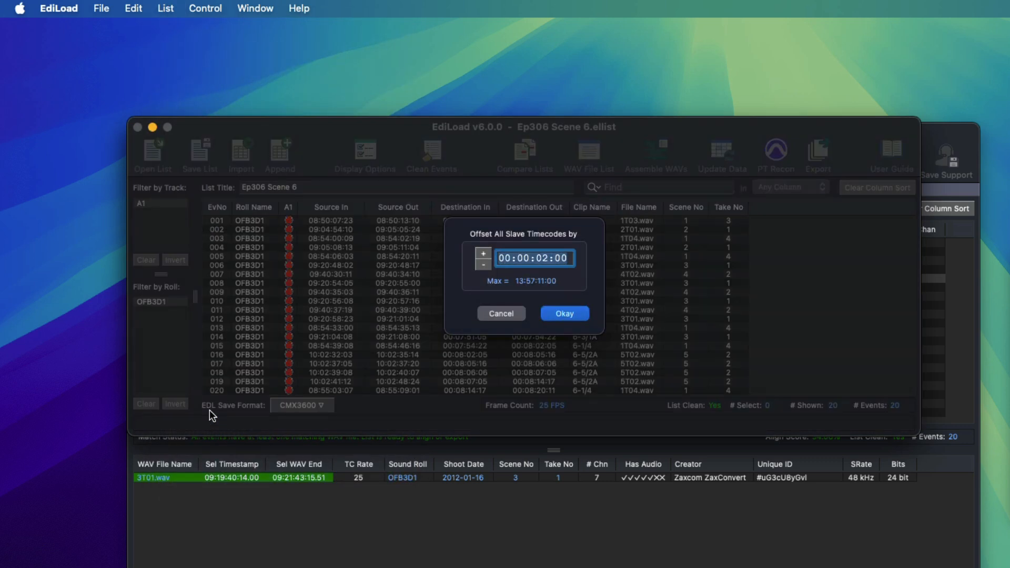
key("Return")
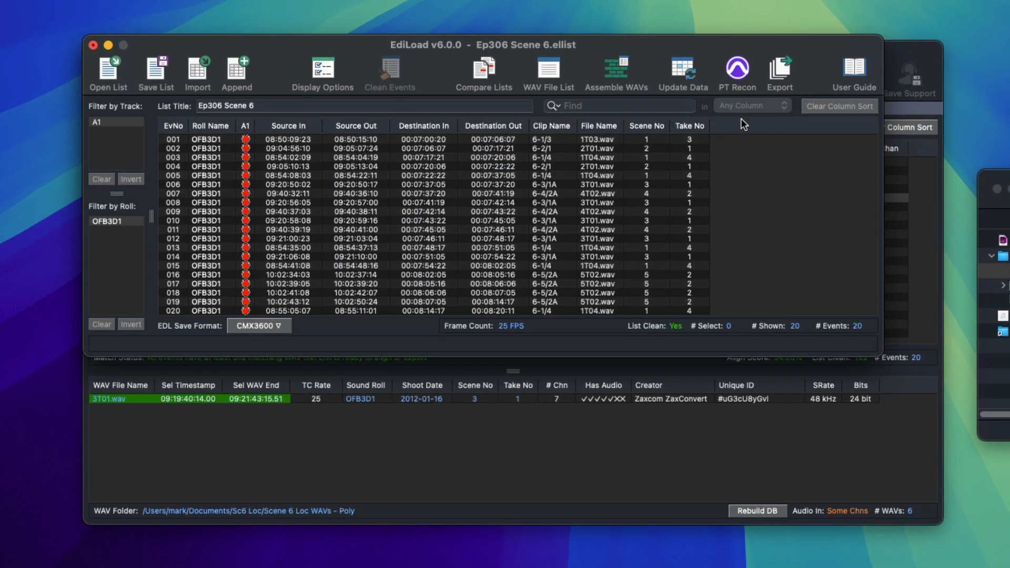
Return to the Assembly window, match the WAVs to the offset events and align them to the guide track
left_click(898, 52)
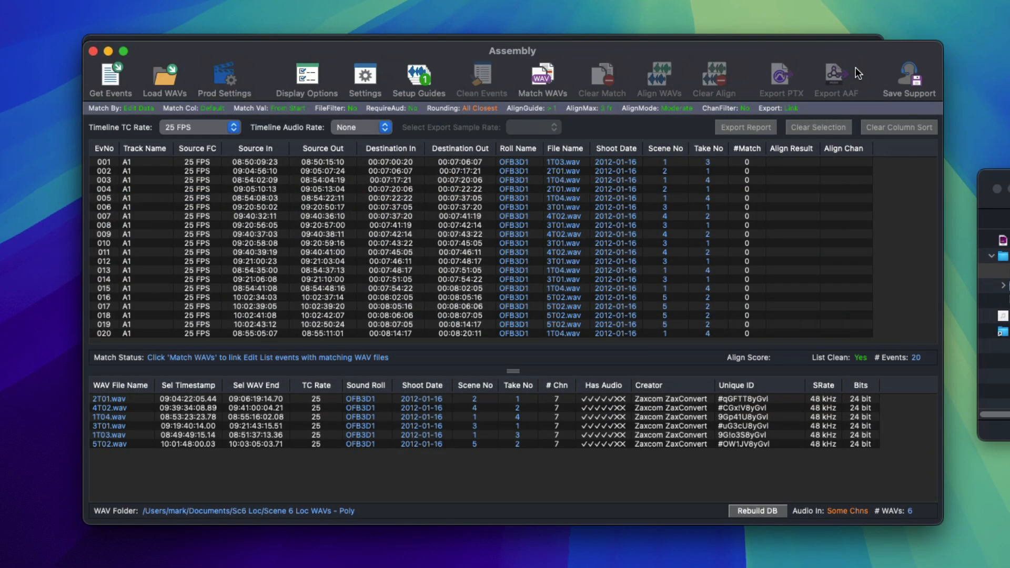
left_click(542, 81)
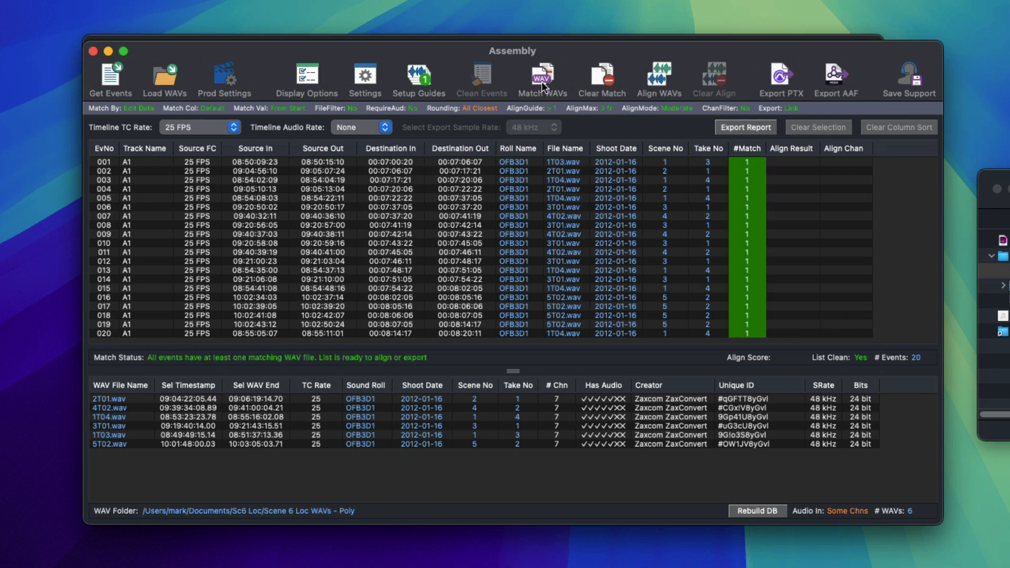
left_click(652, 81)
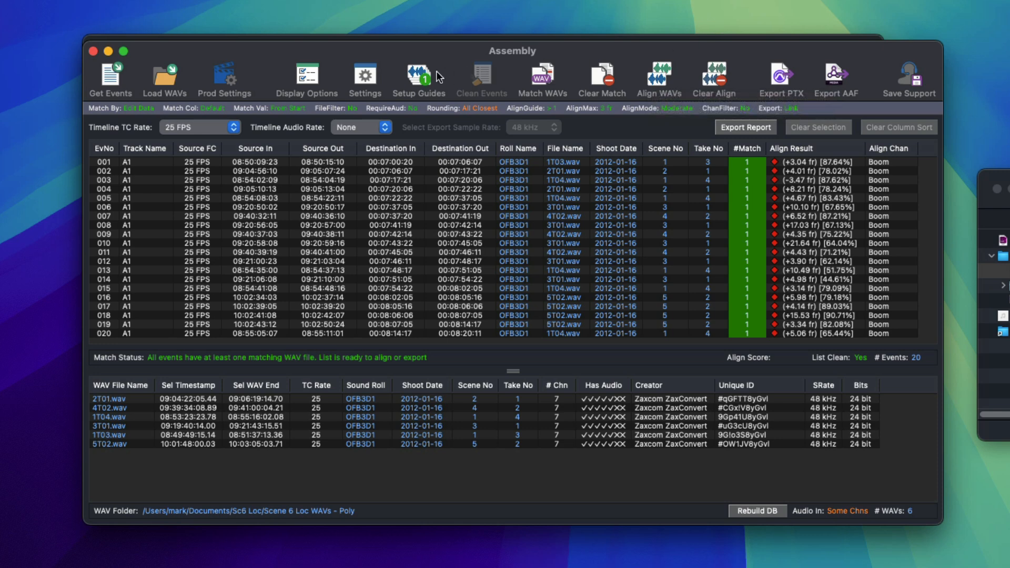
Set the maximum sync error to correct to 2 seconds, clear the existing alignment and align the WAVs again
left_click(368, 79)
left_click(424, 306)
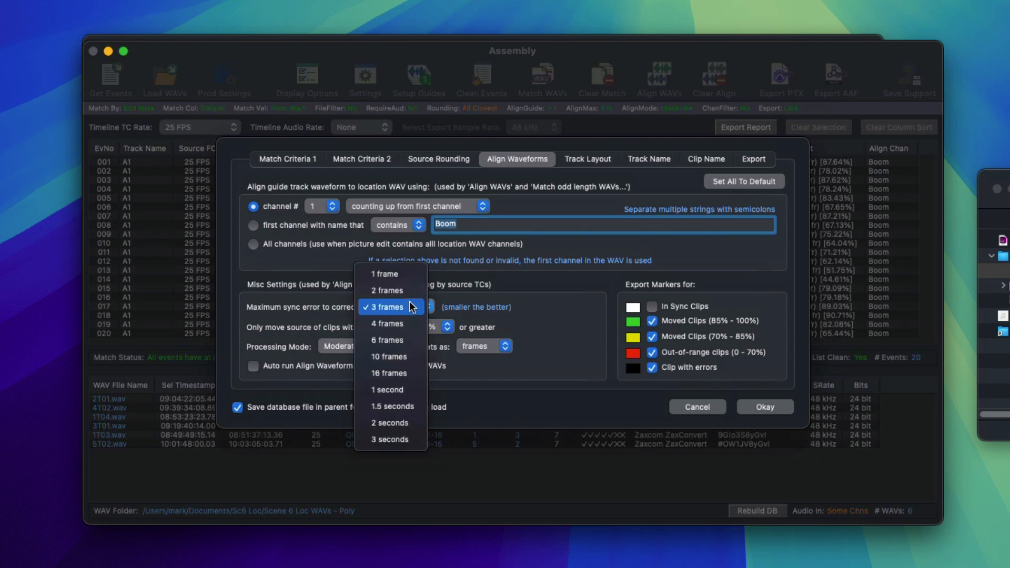
left_click(419, 427)
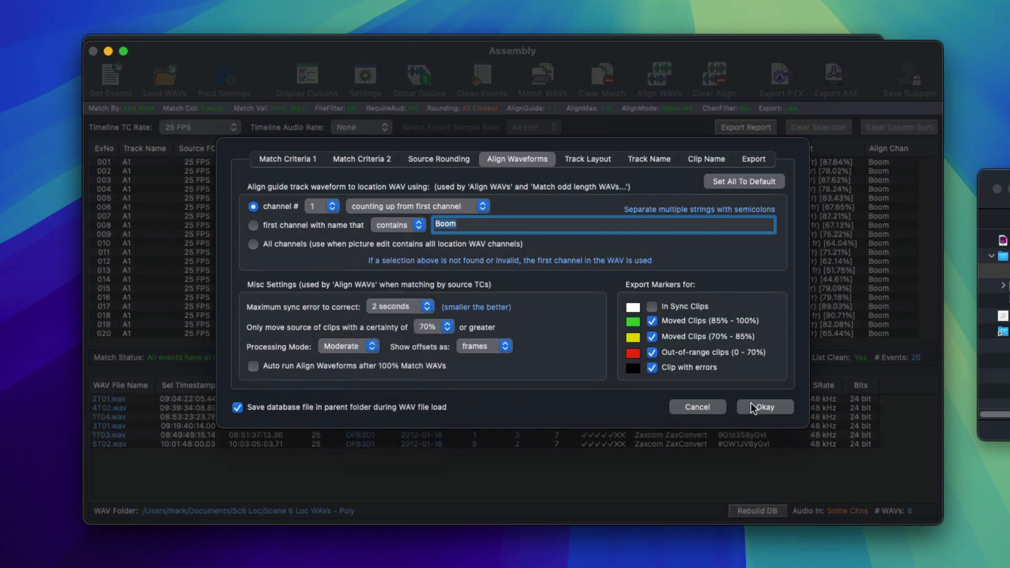
left_click(751, 404)
left_click(718, 79)
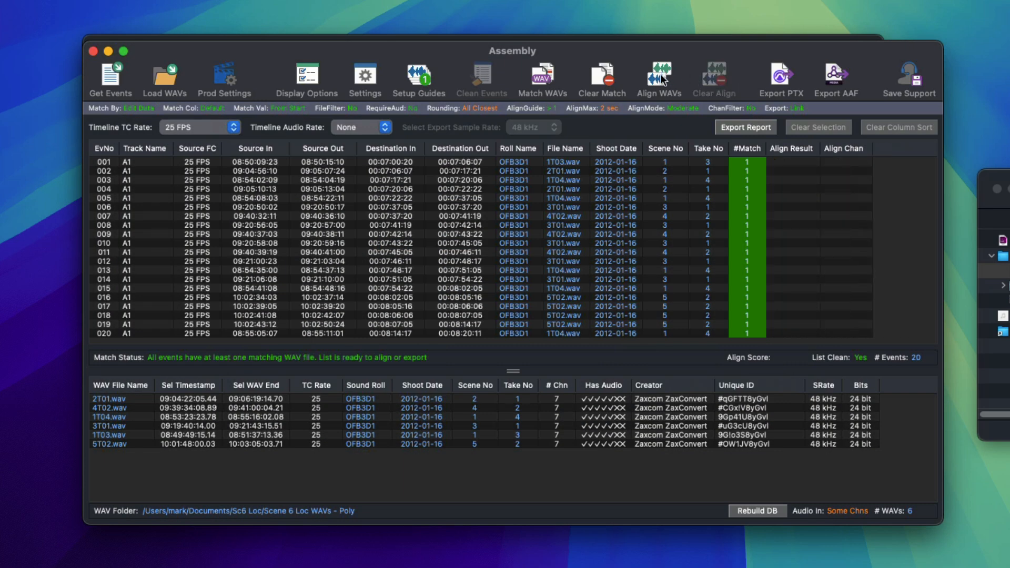
left_click(658, 74)
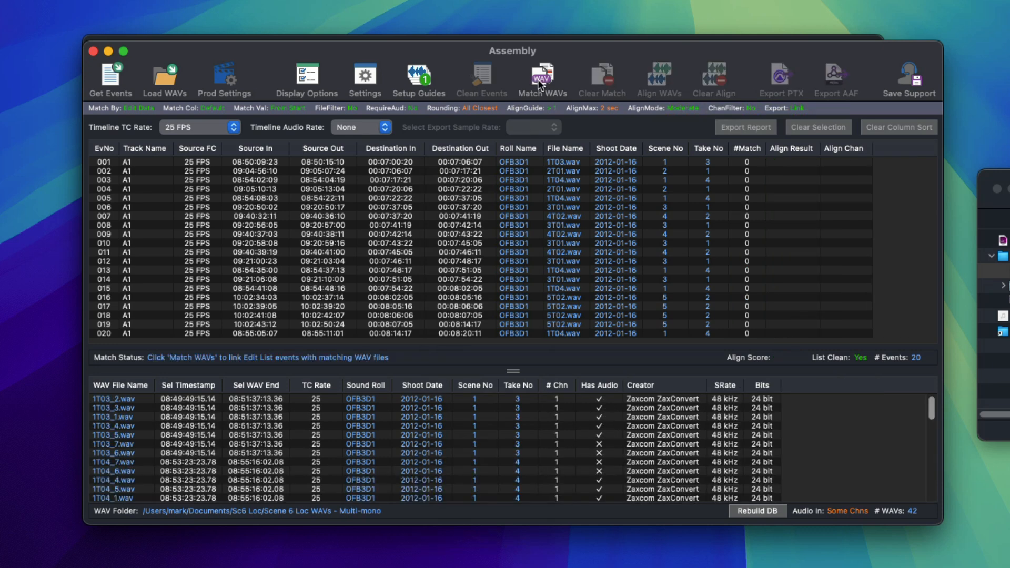
Match the Scene 6 multi-mono location WAVs to the events and align them to the guide track
left_click(537, 79)
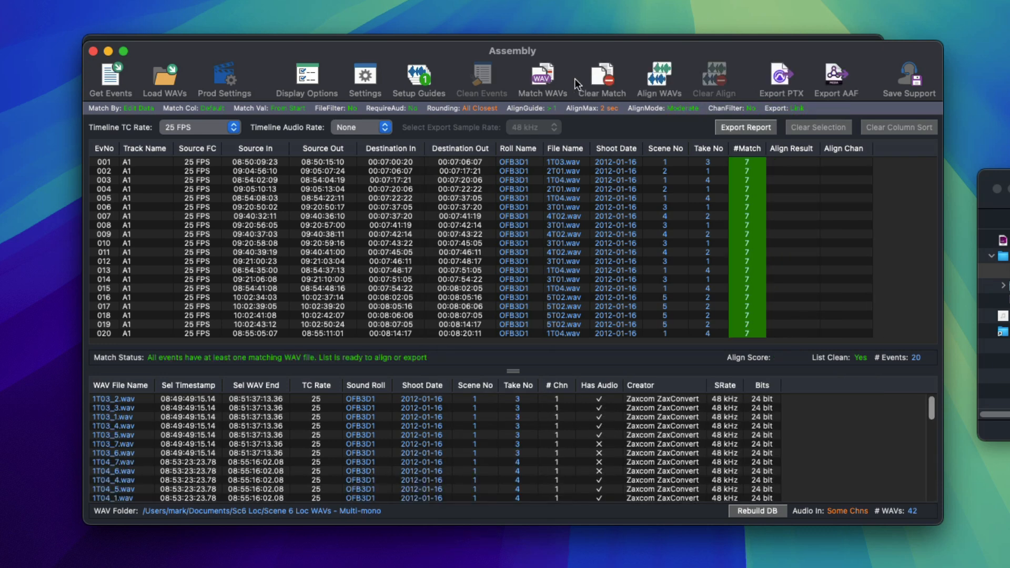
left_click(658, 81)
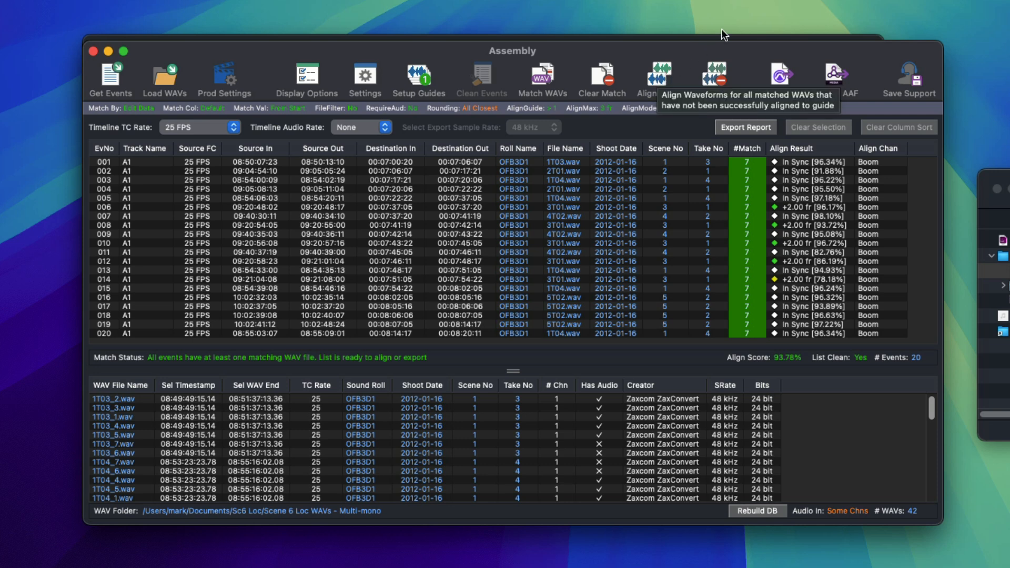
Export the aligned events as the 24-bit AAF Ep306 Scene 6_Assem starting at 00:06:00:00, replacing the existing folder
left_click(837, 74)
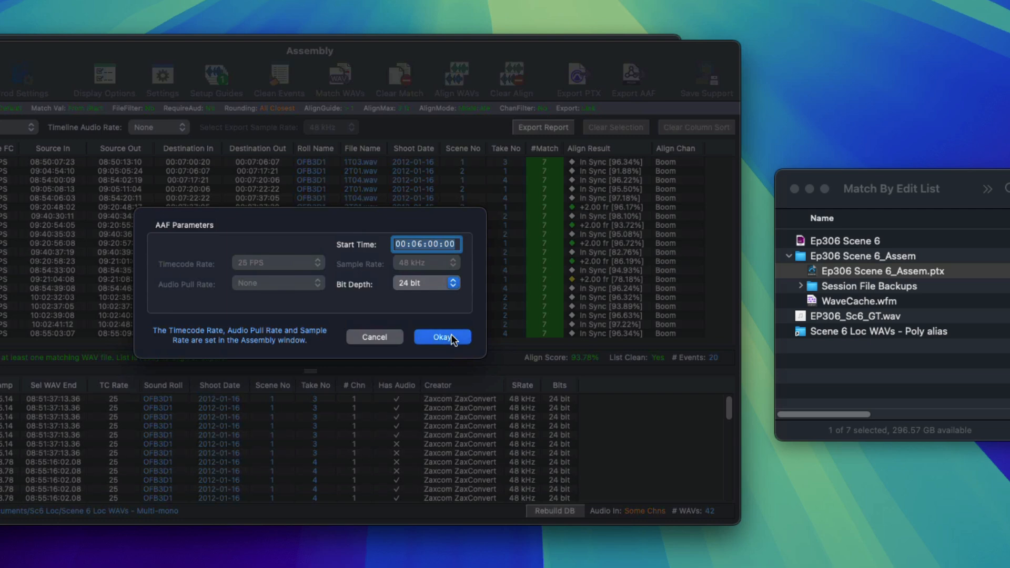
left_click(442, 337)
left_click(559, 427)
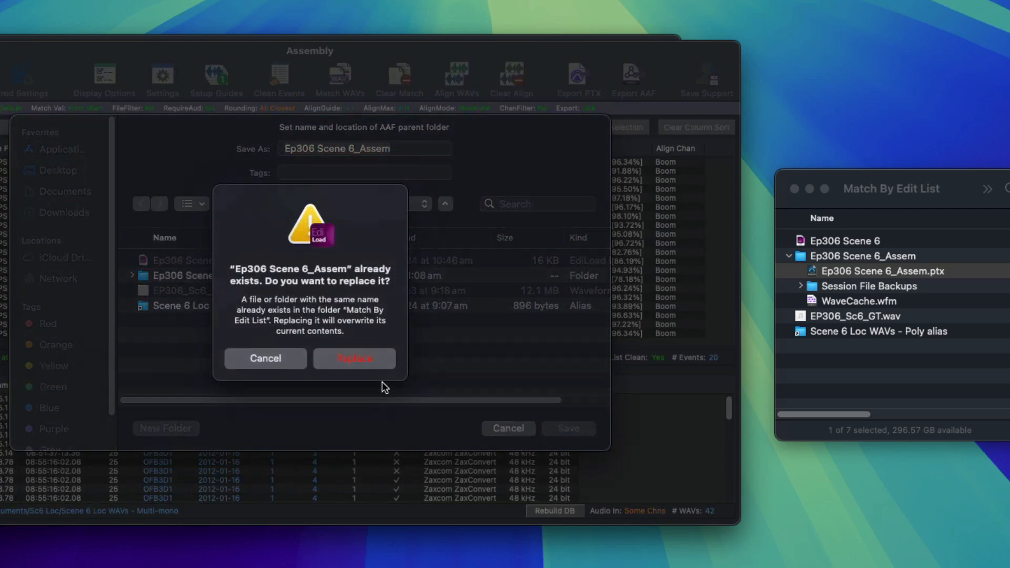
left_click(356, 360)
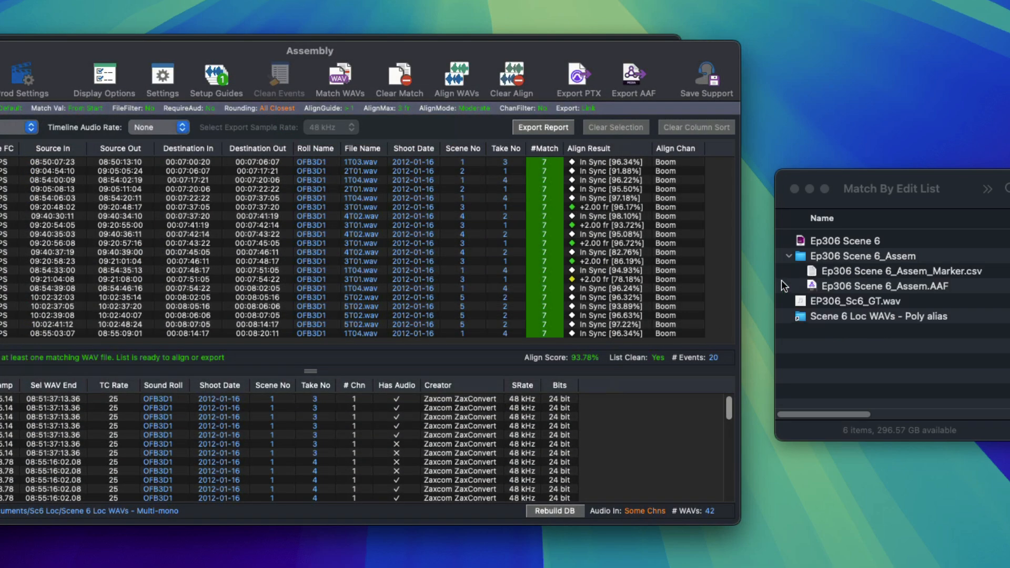
In Finder, preview the exported marker file Ep306 Scene 6_Assem_Marker.csv
left_click(828, 267)
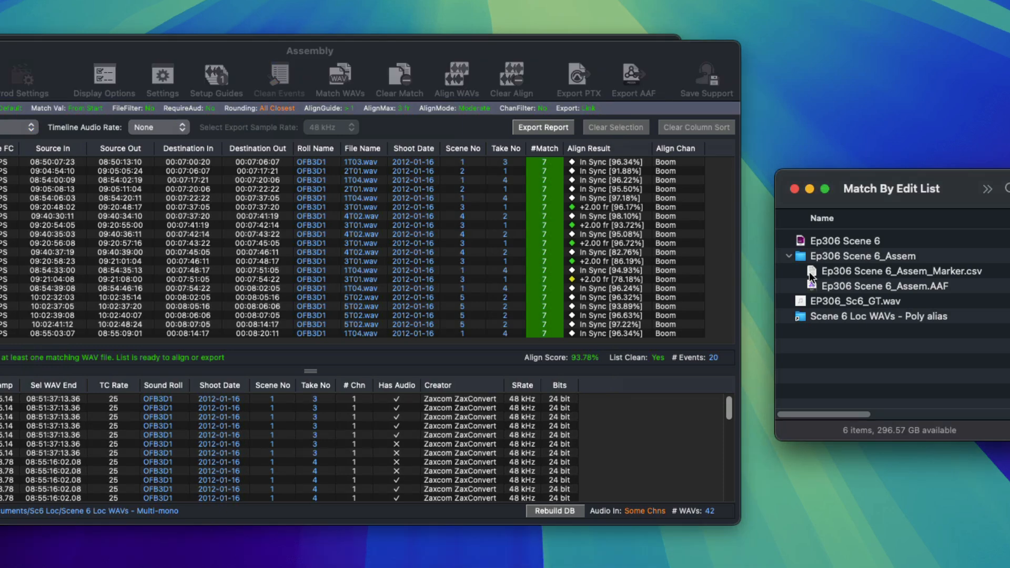
left_click(816, 271)
key("space")
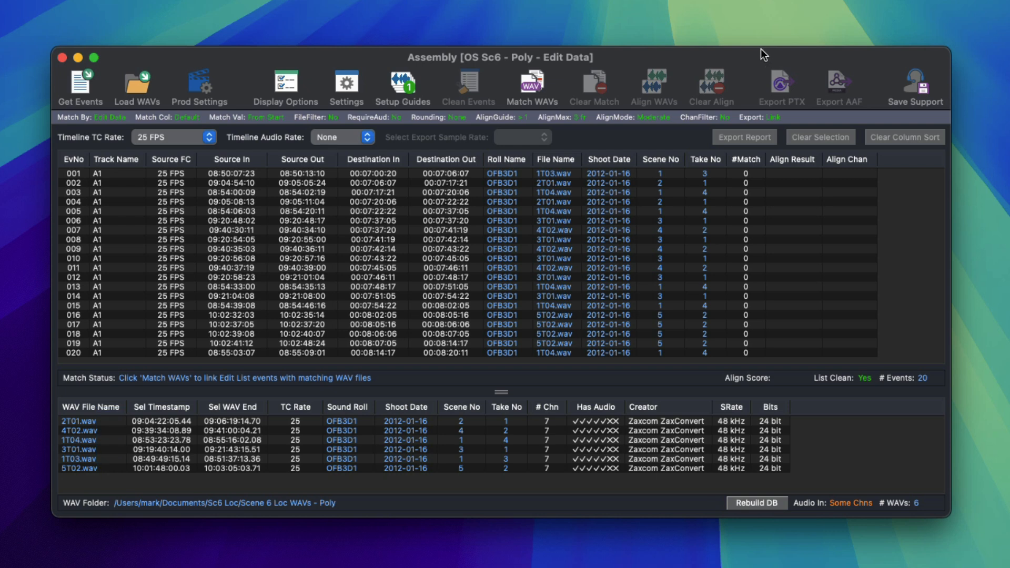
Review the requirements of the Match By Edit Data, Match By File and Match By Timecode modes, keeping Match By Edit Data
left_click(352, 87)
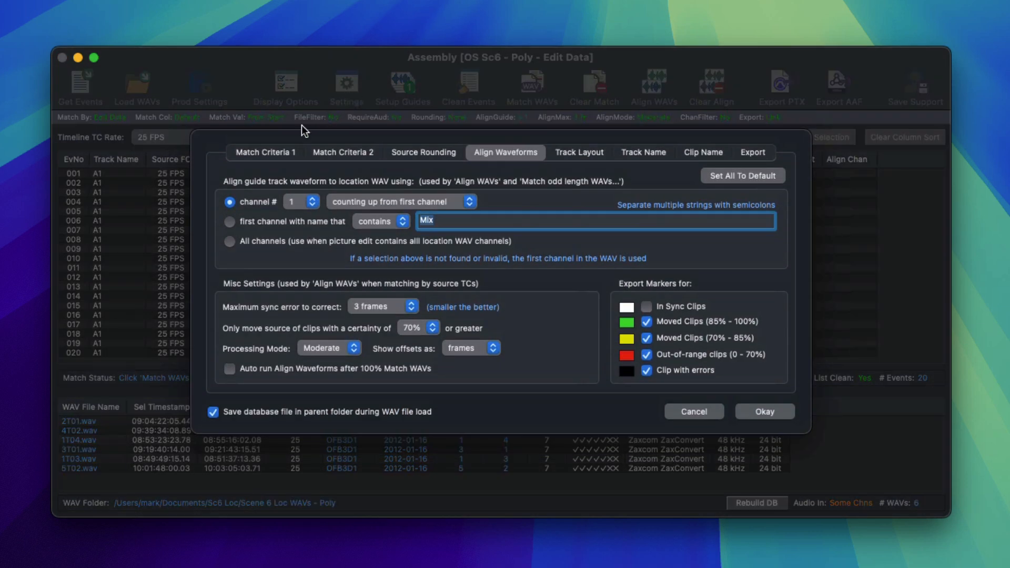
left_click(270, 152)
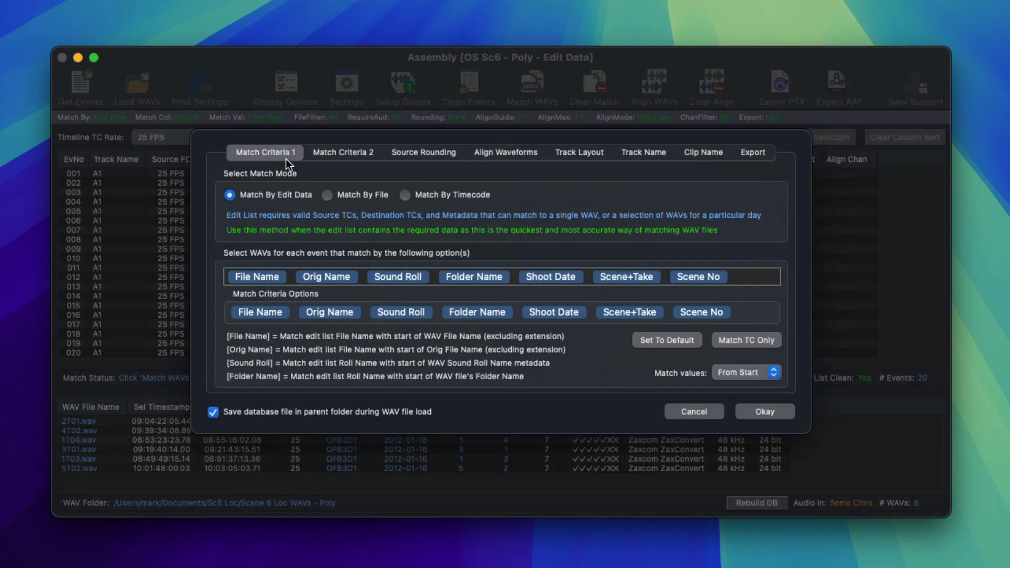
left_click(354, 194)
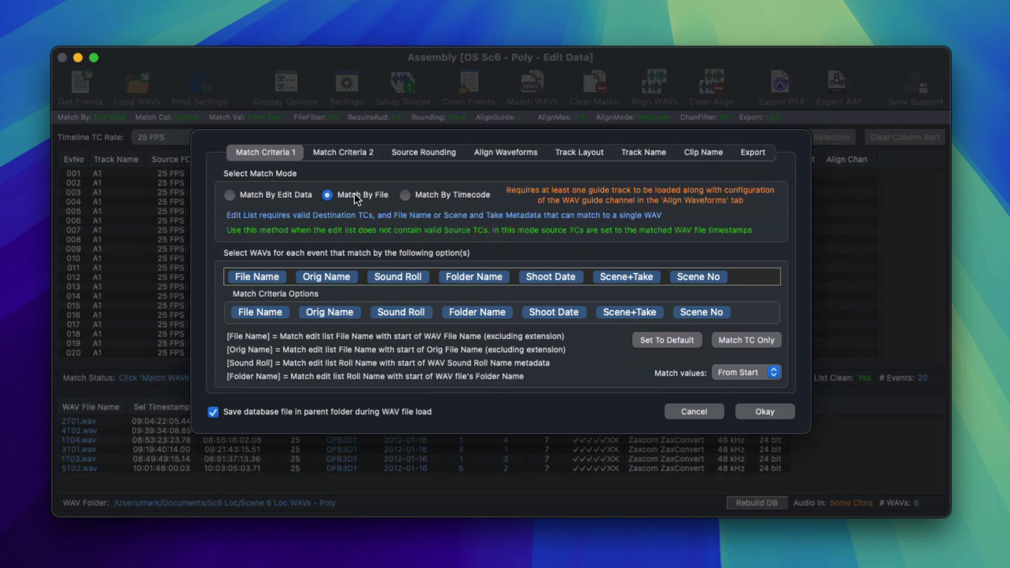
left_click(431, 194)
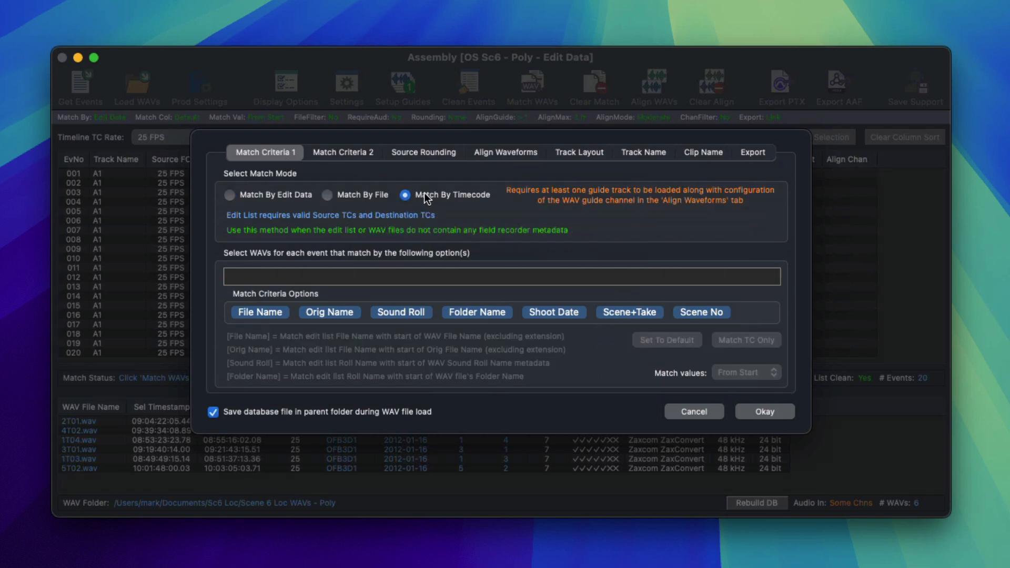
left_click(279, 192)
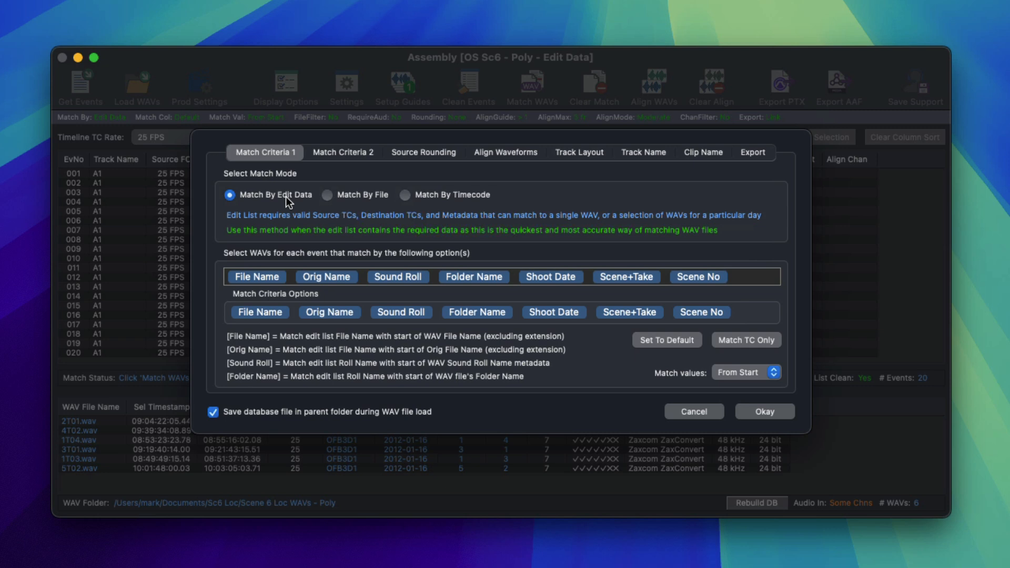
left_click(356, 197)
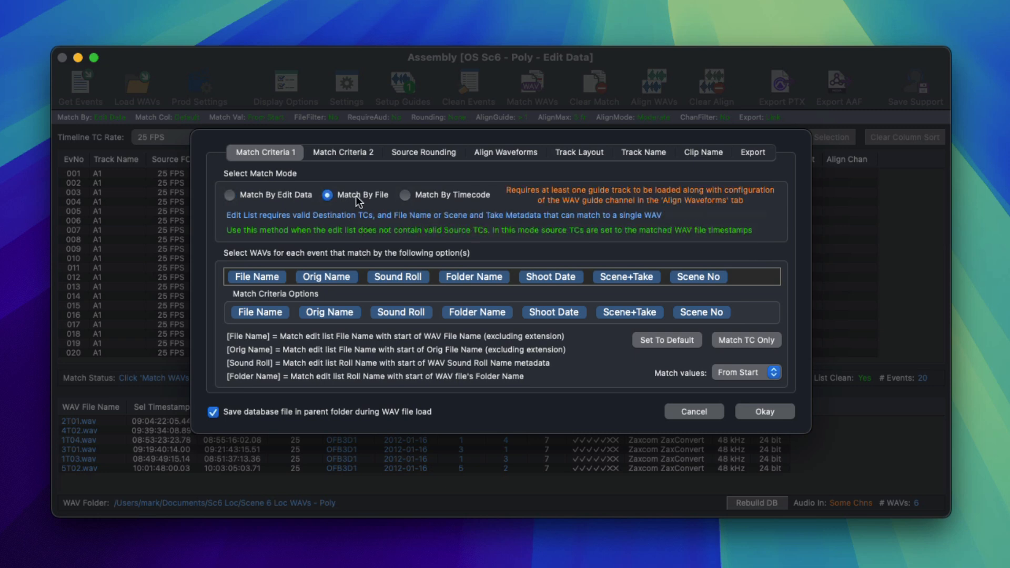
left_click(438, 195)
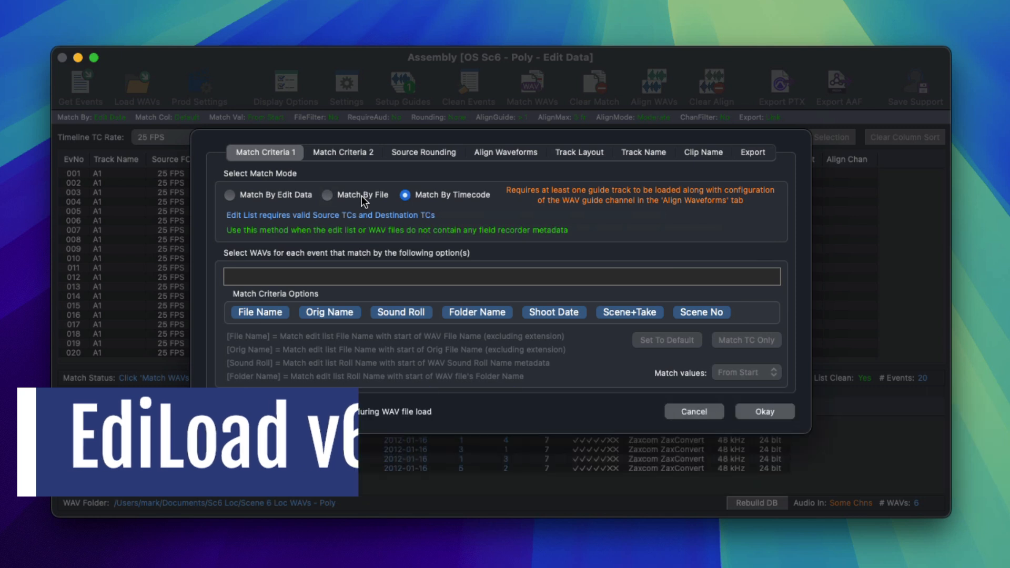
left_click(295, 194)
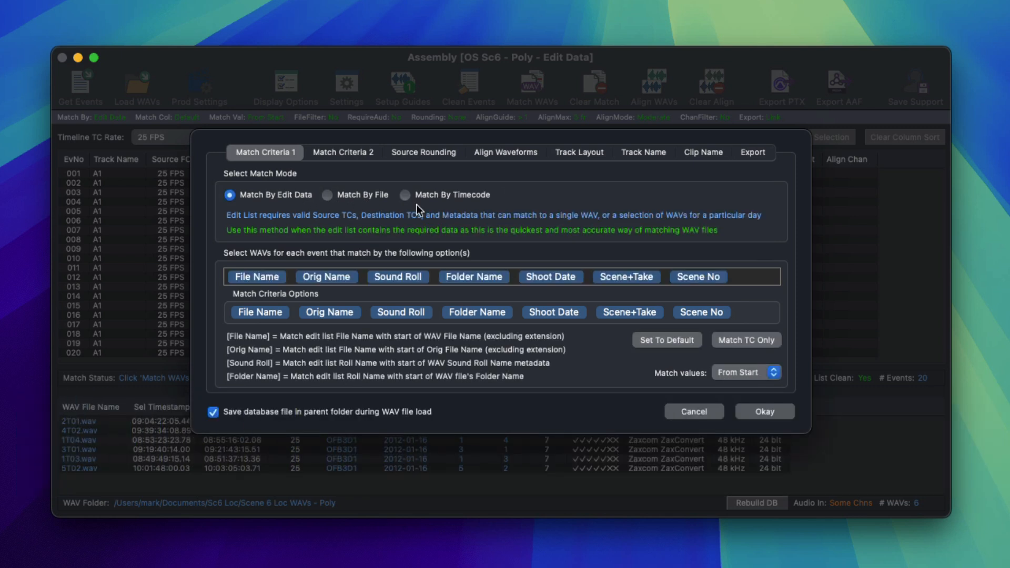
left_click(759, 408)
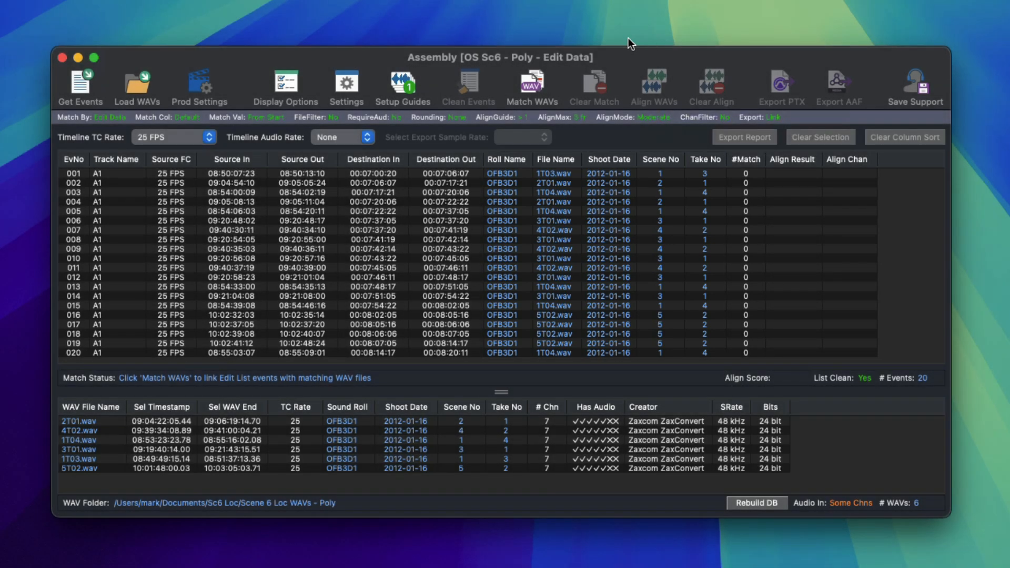
Review the File Name match criterion and compare event 001's source timecodes with the timestamps of 1T03.wav, clearing the selection
left_click(344, 84)
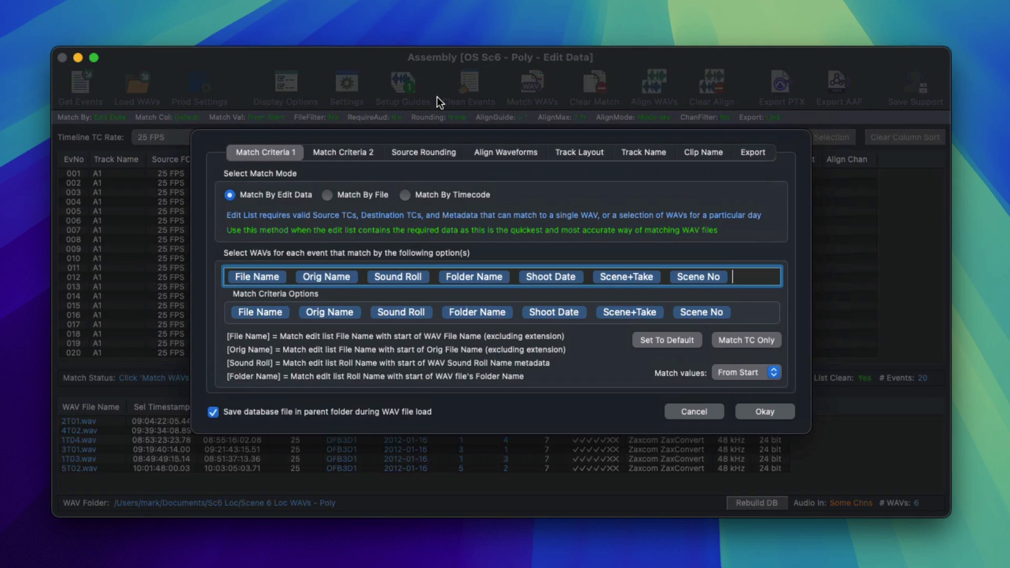
left_click(266, 280)
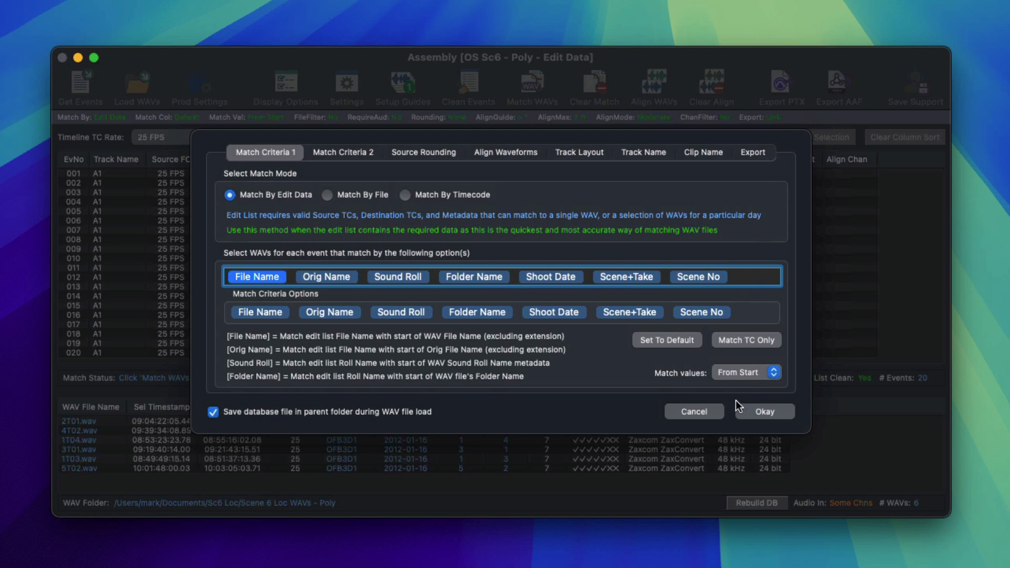
left_click(765, 411)
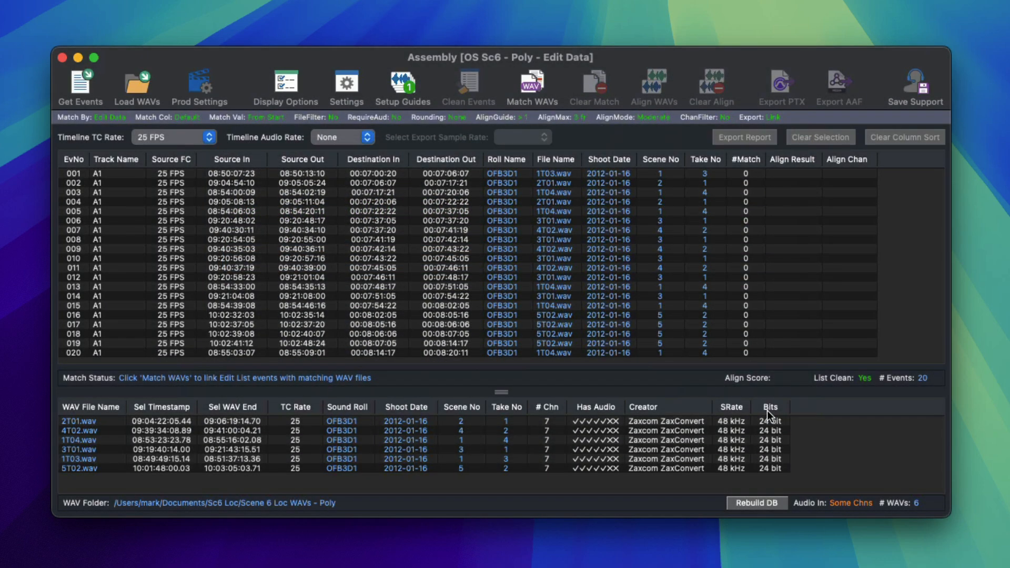
left_click(223, 175)
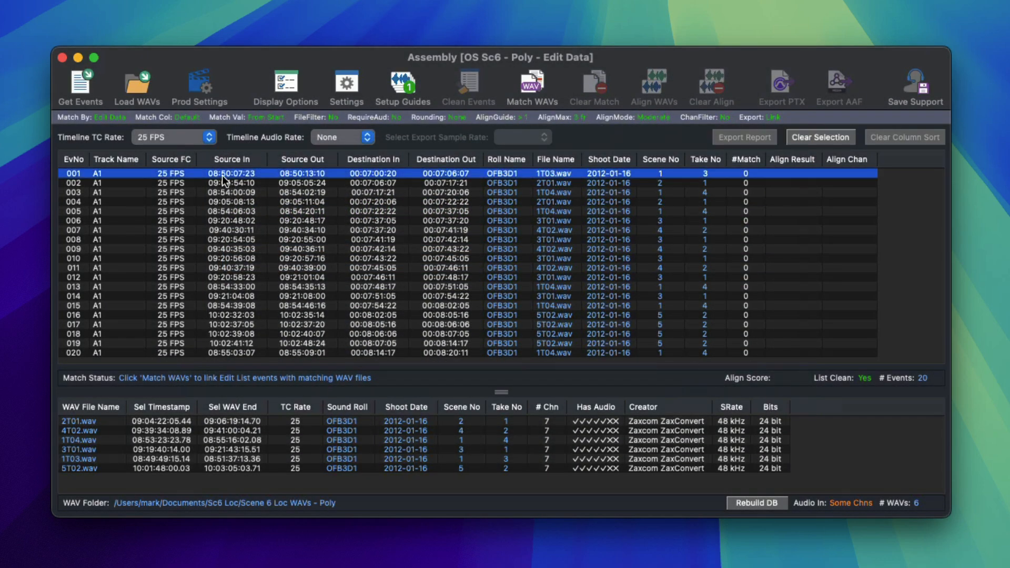
left_click(159, 459)
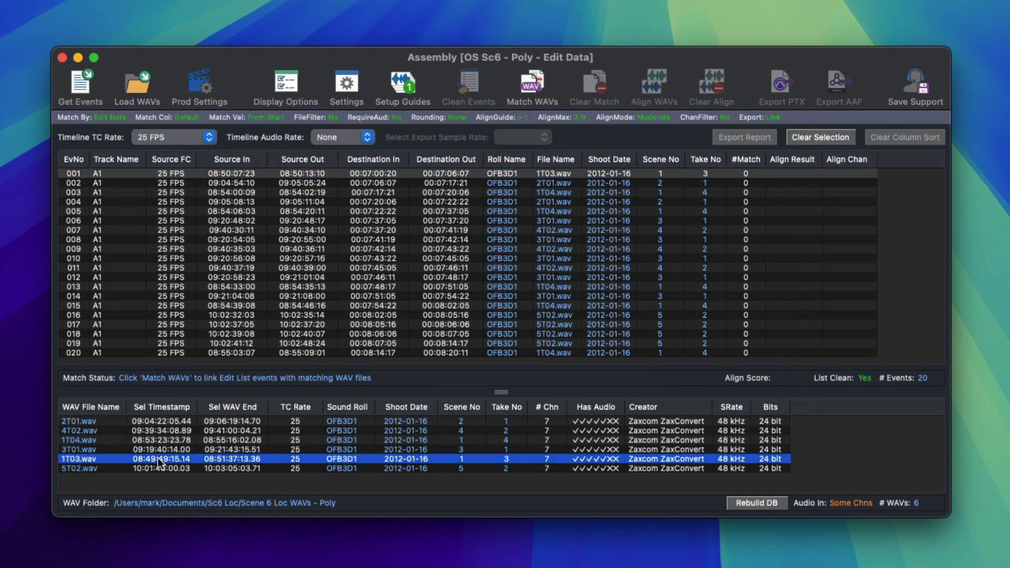
left_click(796, 139)
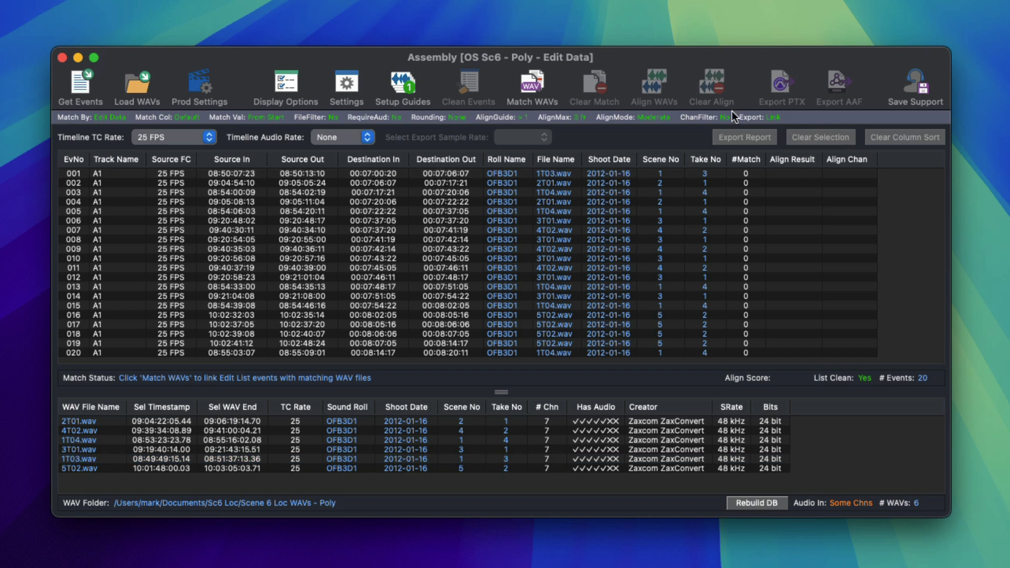
Match the location WAVs to the events by edit data, and try the same match on the list with zeroed source timecodes
left_click(531, 84)
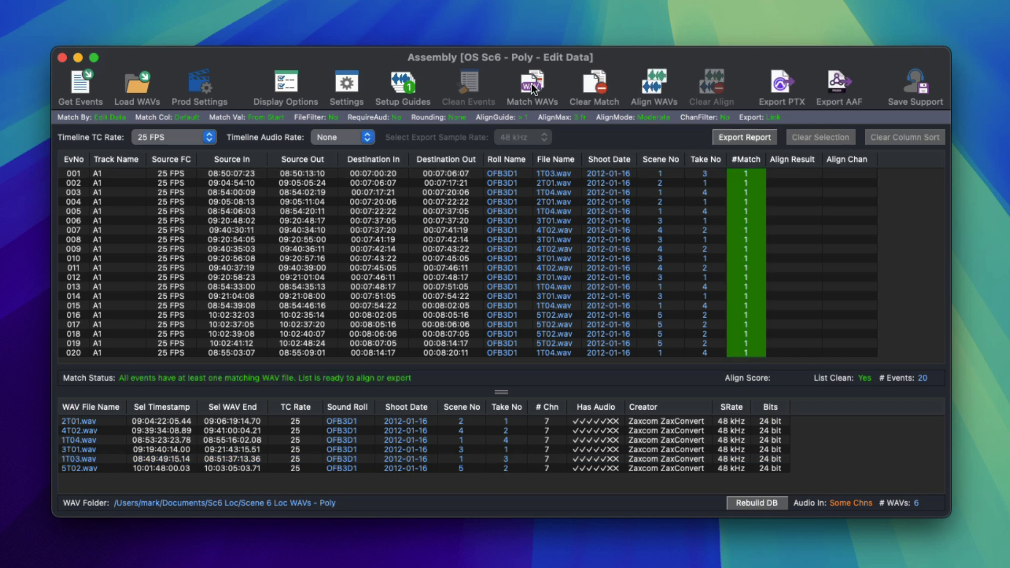
left_click(495, 174)
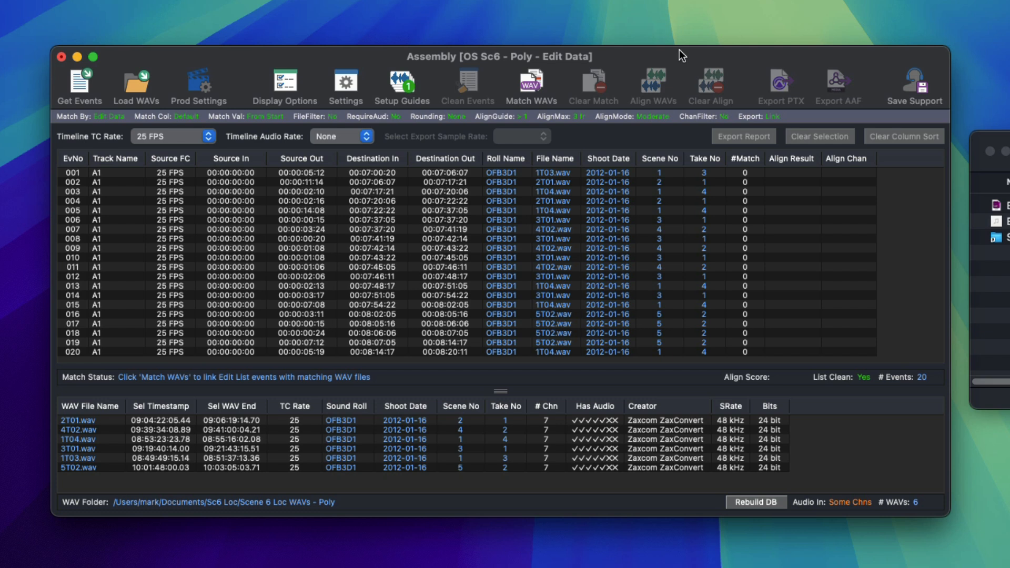
left_click(530, 90)
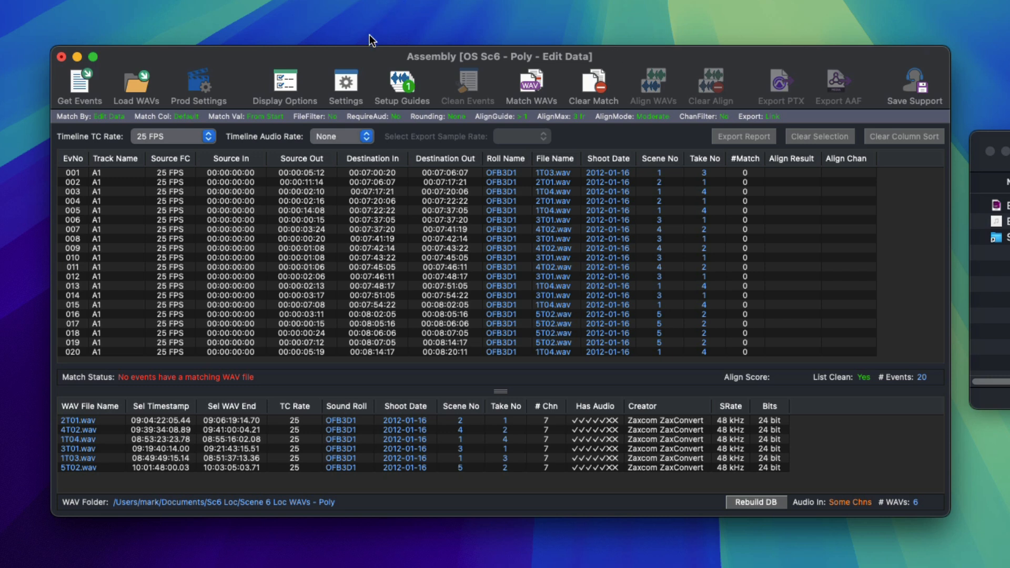
Set the match mode to Match By File and reduce the WAV match criteria to File Name only
left_click(346, 78)
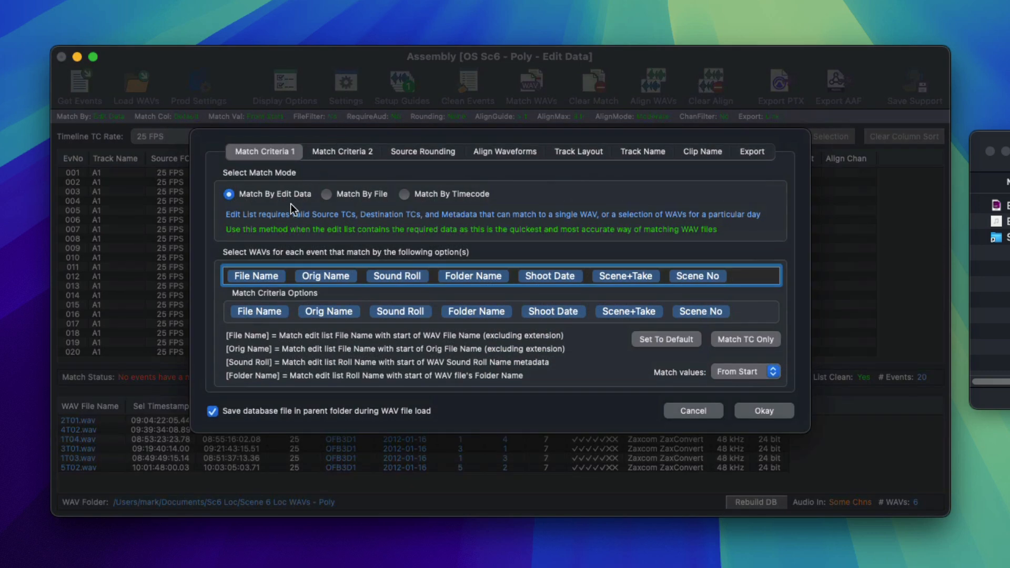
left_click(339, 194)
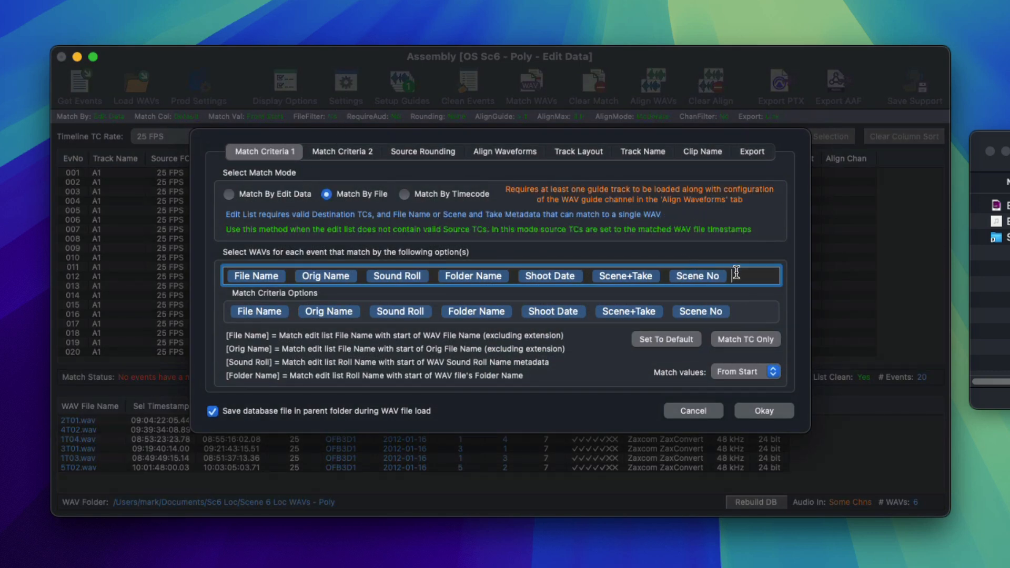
key("BackSpace")
key("BackSpace")
key("BackSpace")
key("BackSpace")
key("BackSpace")
key("BackSpace")
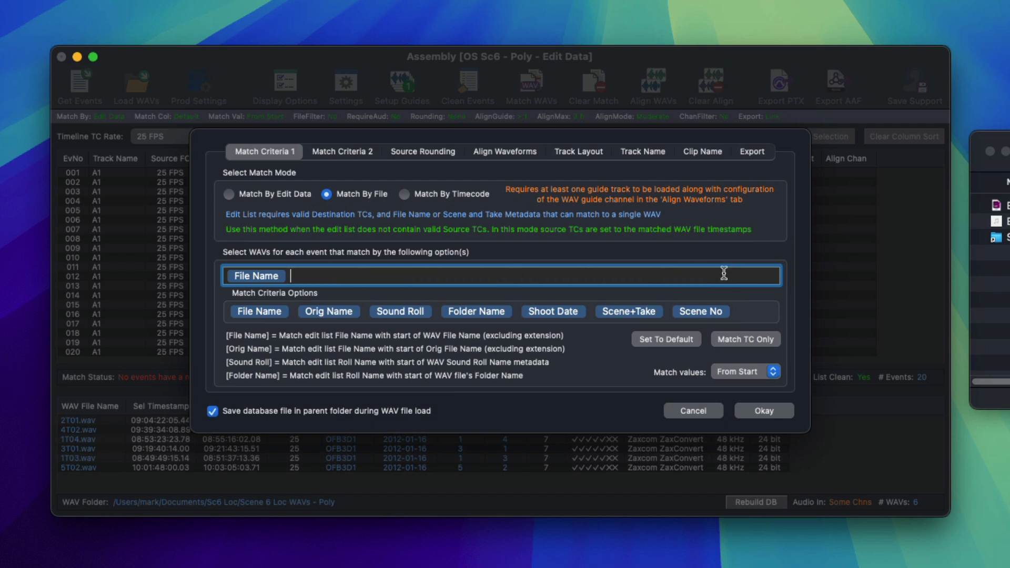
left_click(764, 410)
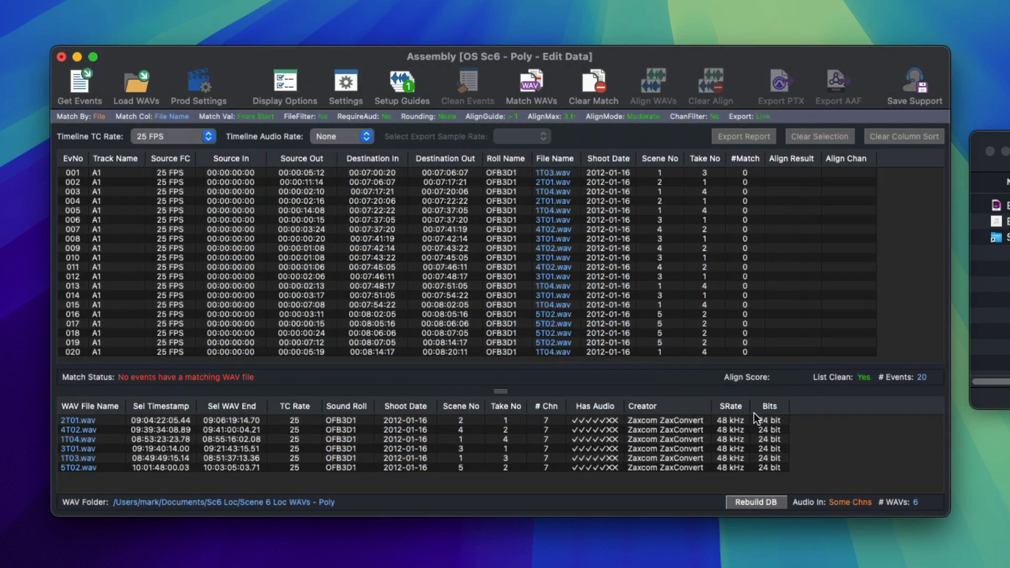
Check the loaded guide track and the channel and sync settings for aligning waveforms, changing nothing
left_click(402, 83)
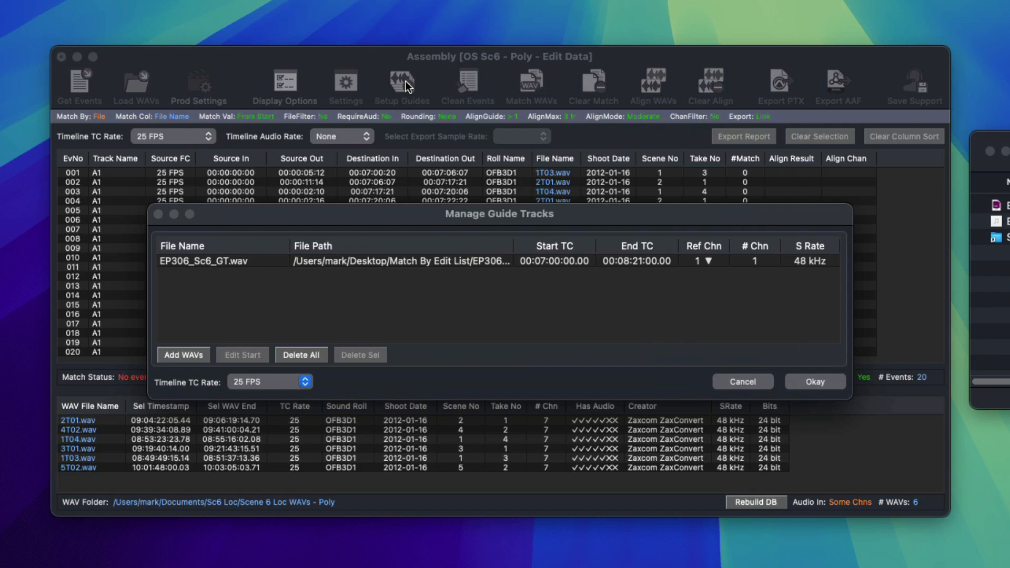
key("Escape")
left_click(343, 84)
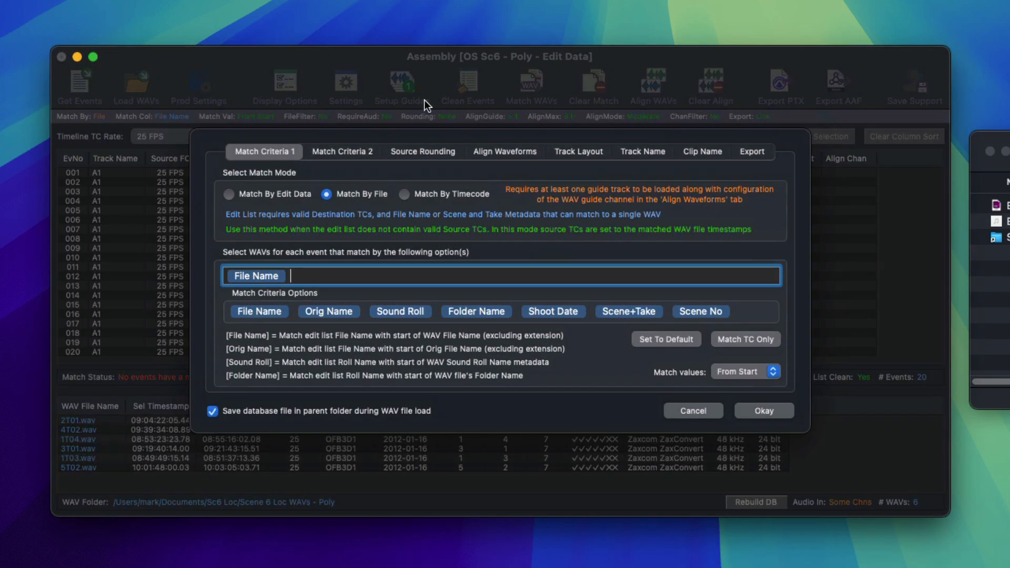
left_click(486, 153)
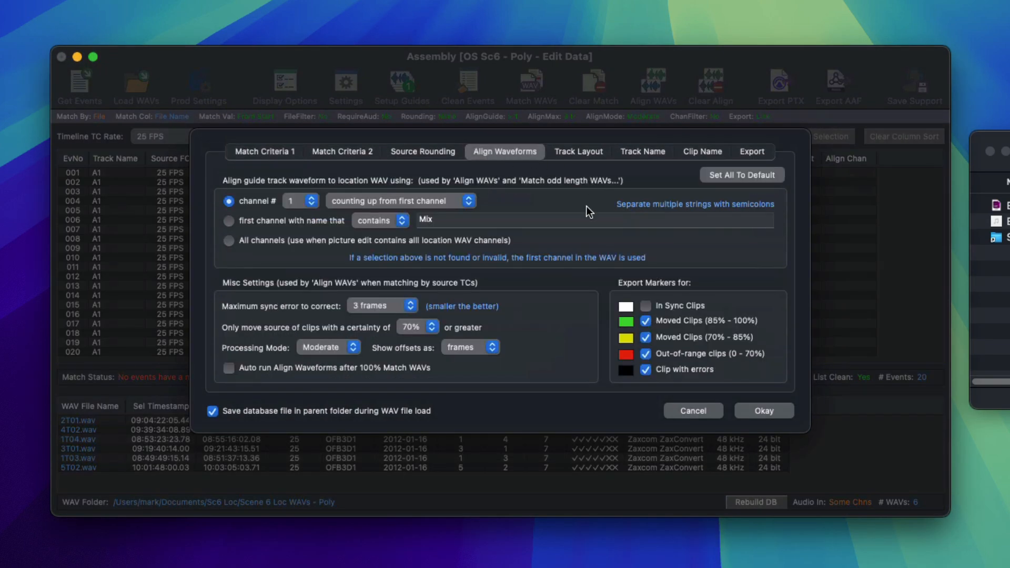
key("Escape")
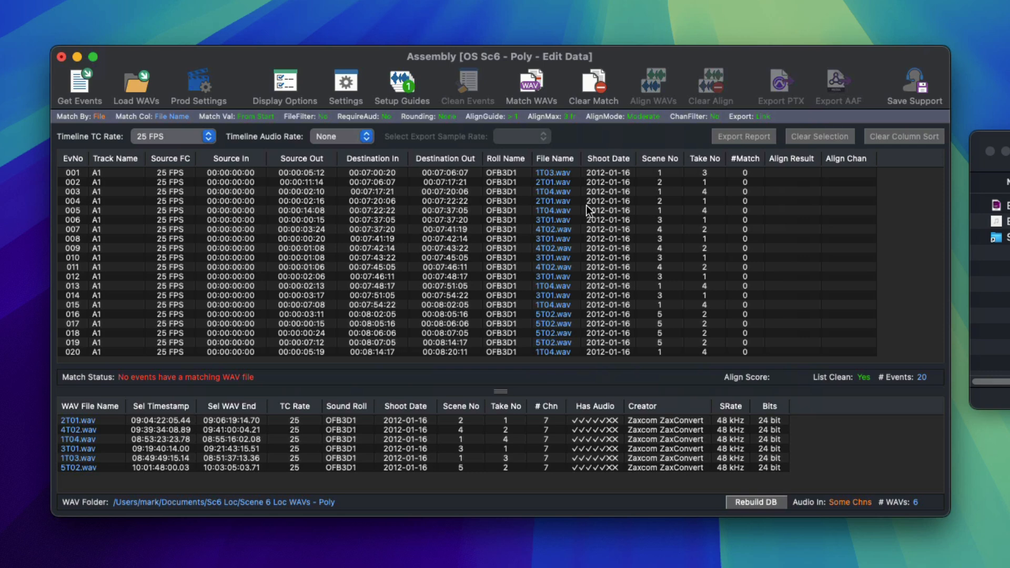
Match the location WAVs to the events by file and align them to the guide track
left_click(520, 71)
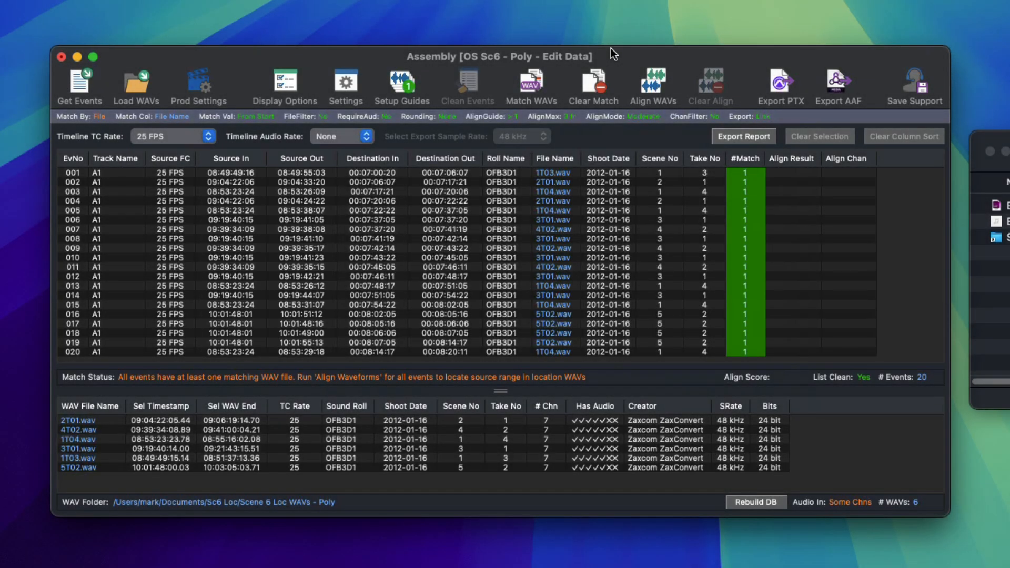
left_click(651, 89)
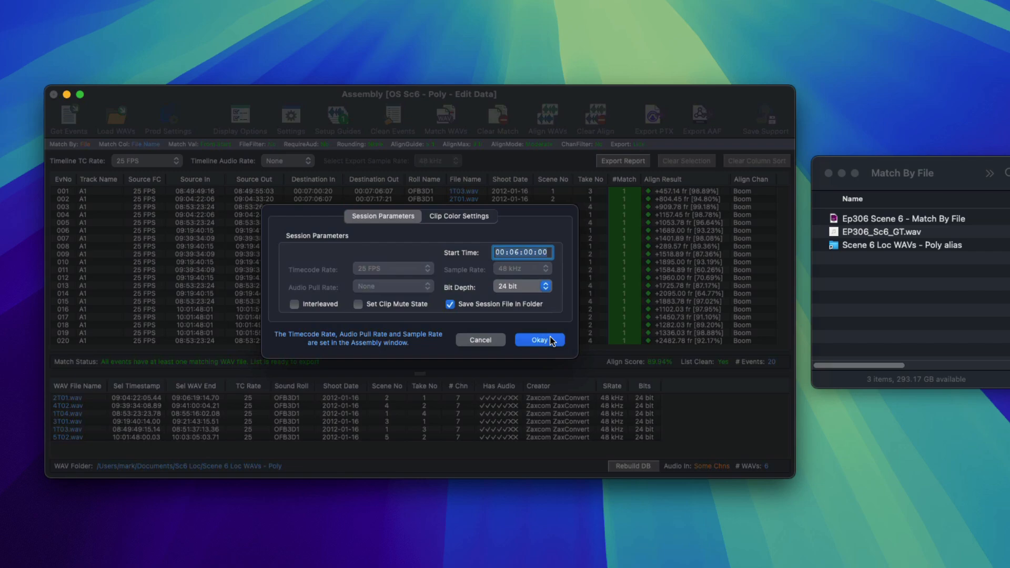
Export the 24-bit session Ep306 Scene 6 - Match By File_Assem starting at 00:06:00:00 and open it from Finder in Pro Tools
left_click(549, 334)
key("Return")
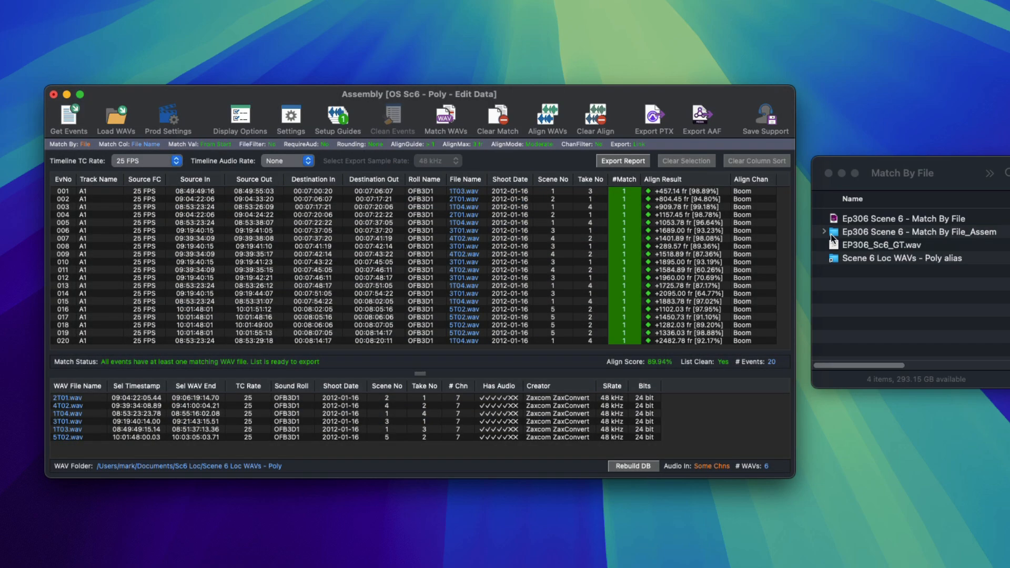
left_click(824, 232)
double_click(836, 244)
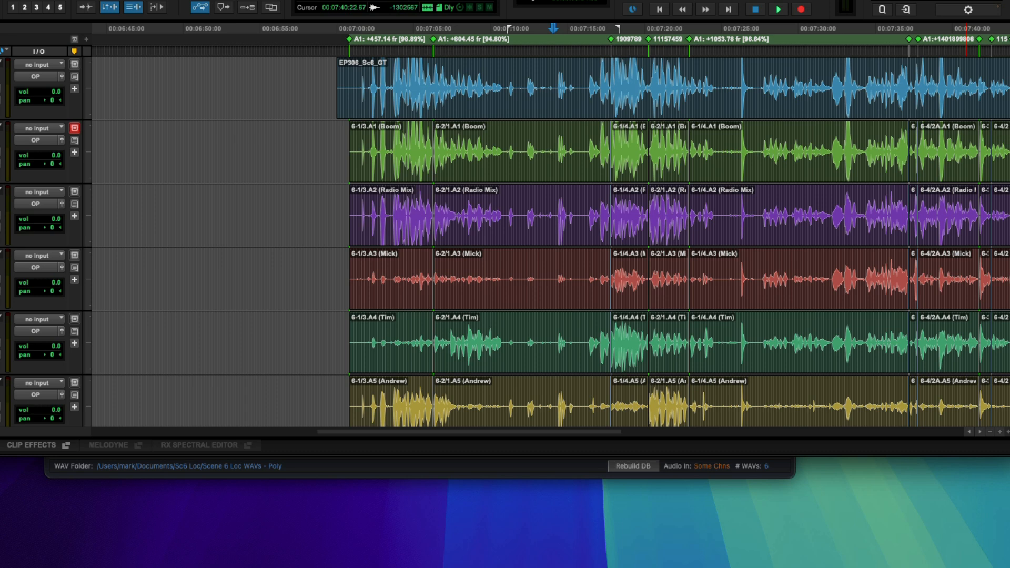
Inspect the short 6-5/2A clips around 00:08:05:15 against the guide track waveform
left_click(979, 151)
key("period")
key("t")
key("t")
key("t")
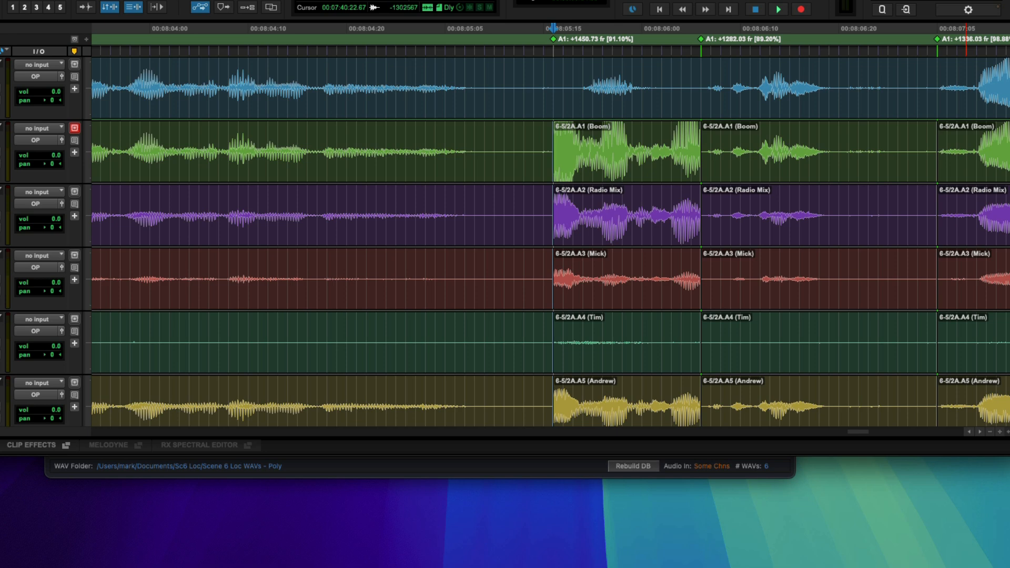
Delete all clips on the tracks from Radio Mix down to B-2, keeping the guide track and the Boom clips
key("r")
key("r")
key("r")
key("r")
key("r")
key("r")
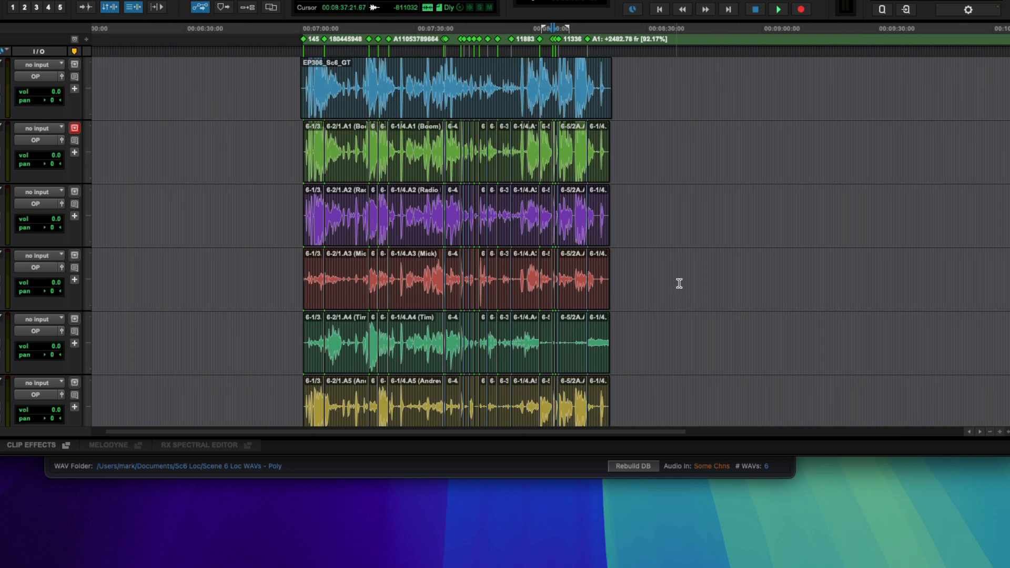
left_click_drag(643, 220, 273, 435)
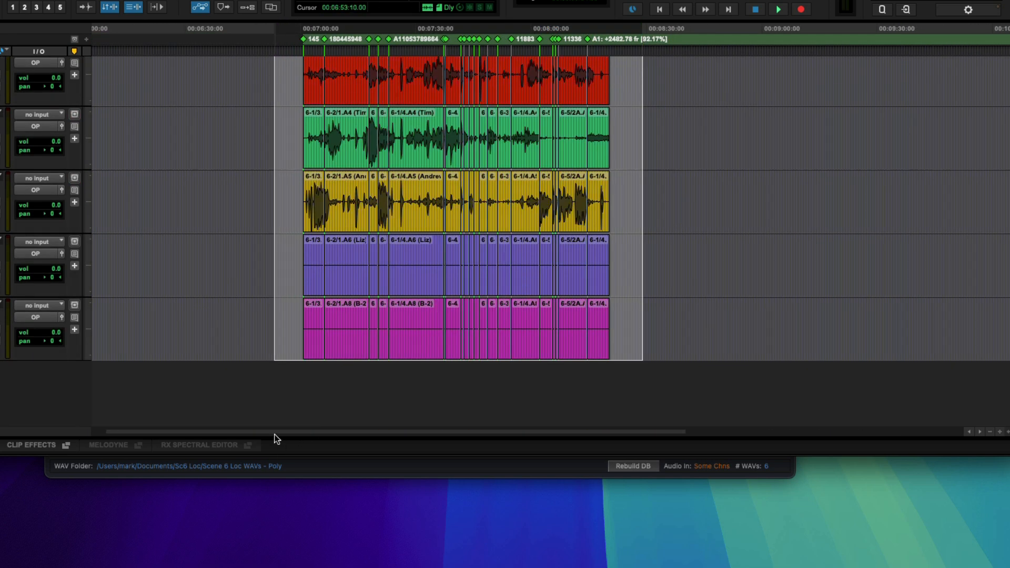
key("r")
key("Delete")
scroll(484, 310, "up", 3)
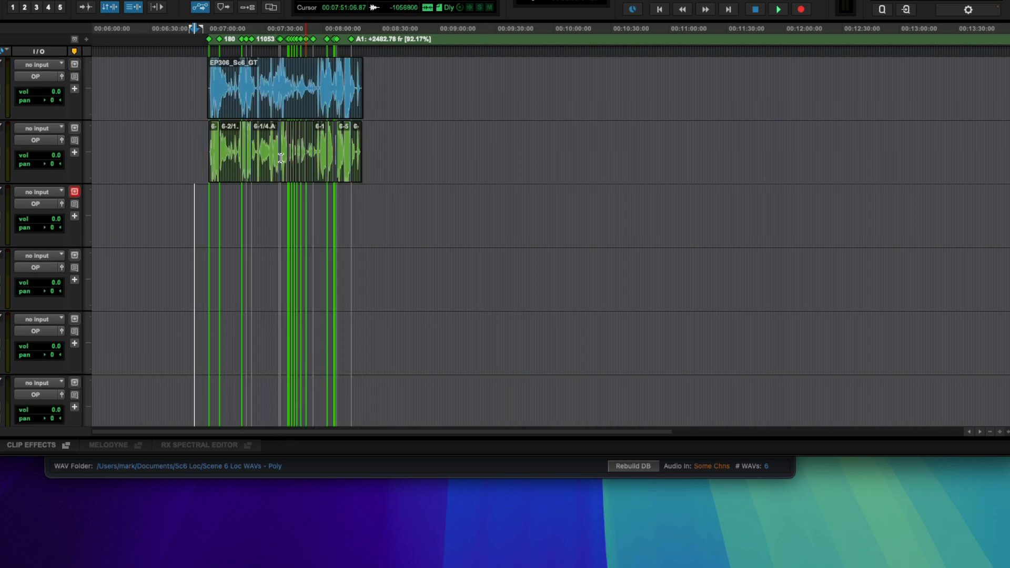
Compare the Boom clips with the EP306_Sc6_GT guide waveform around 00:07:22:00
left_click(253, 149)
key("t")
key("t")
key("t")
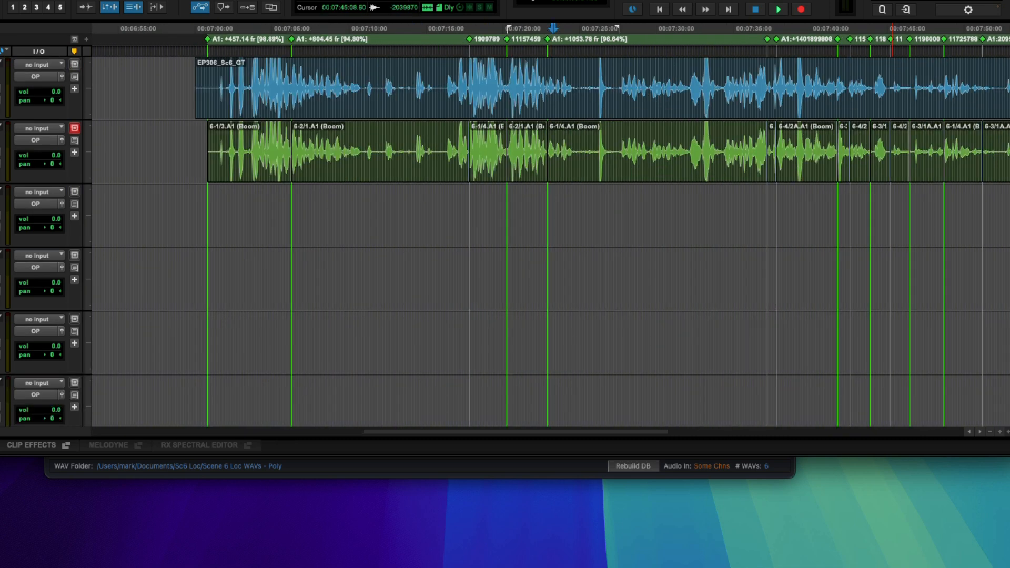
Copy the 6-3/1A Boom clip at 00:07:43:22 onto the empty track below, aligned with the guide track near 00:07:41:19
key("Tab")
key("Tab")
key("Tab")
key("t")
key("t")
left_click(683, 168)
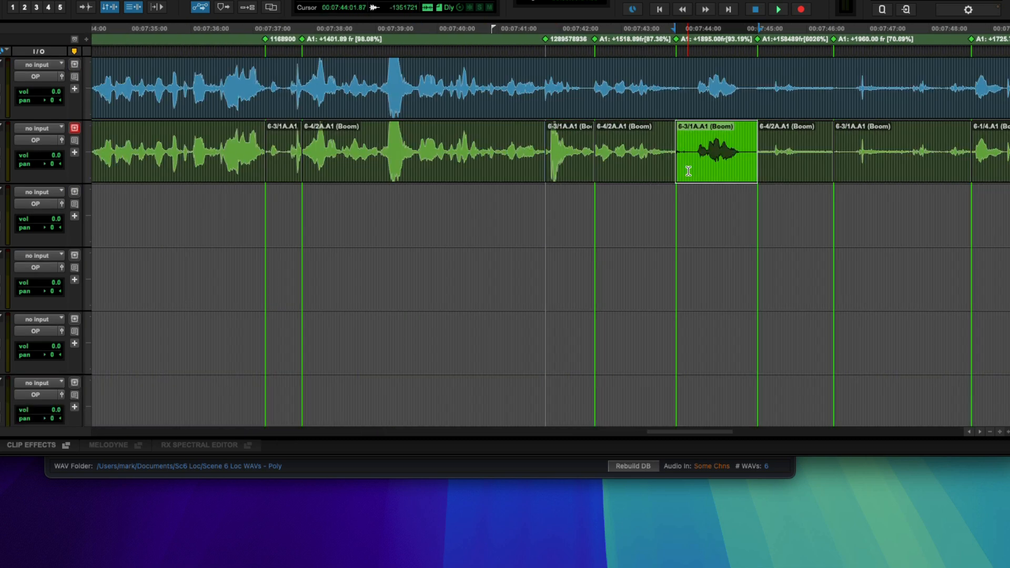
left_click_drag(699, 169, 492, 216, "alt")
scroll(546, 219, "up", 3)
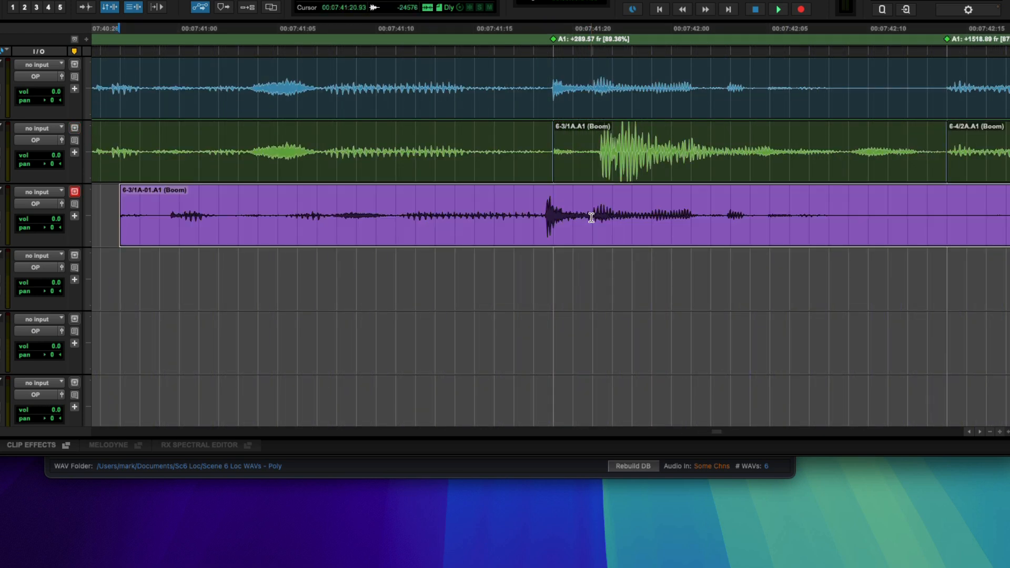
Trim the copied 6-3/1A clip to the mismatched Boom clip from 00:07:41:19 to 00:07:42:14, and move it up over that clip
left_click(551, 212)
key("a")
left_click(945, 216)
key("s")
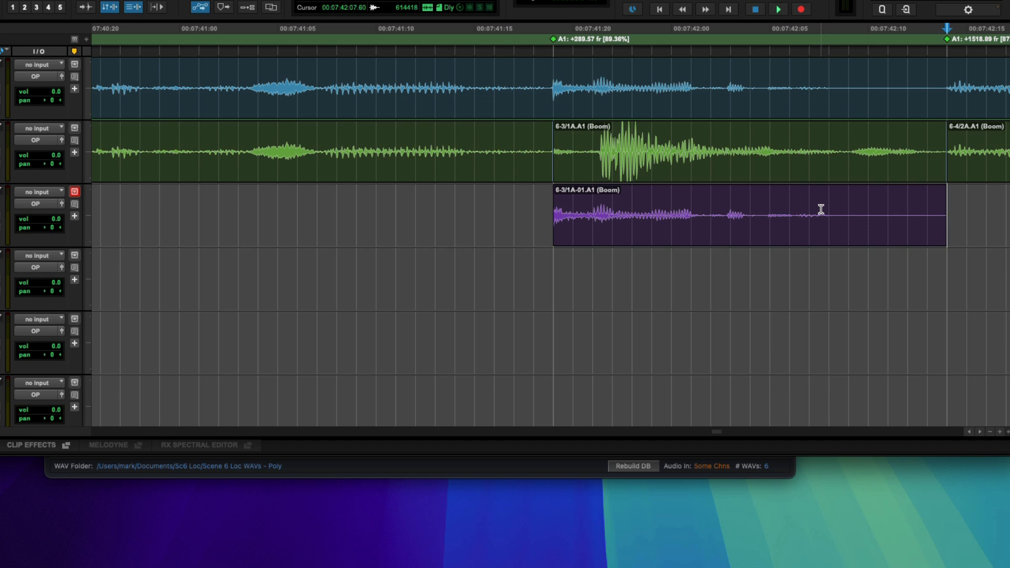
left_click(779, 212)
left_click_drag(779, 212, 753, 163)
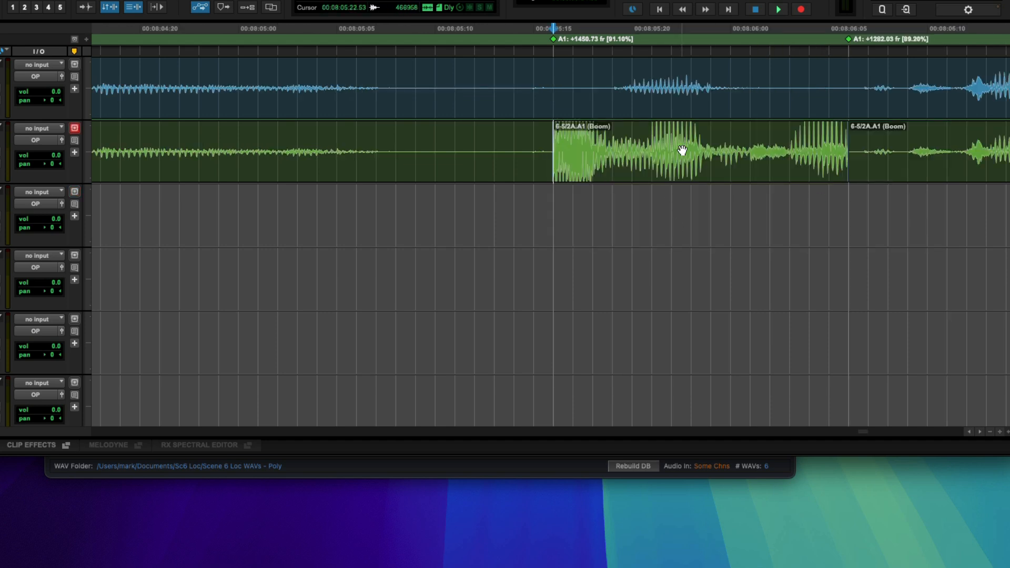
Copy the 6-5/2A Boom clip at 00:08:07:05 onto the empty track below and trim the copy around its first short phrase
scroll(681, 153, "down", 2)
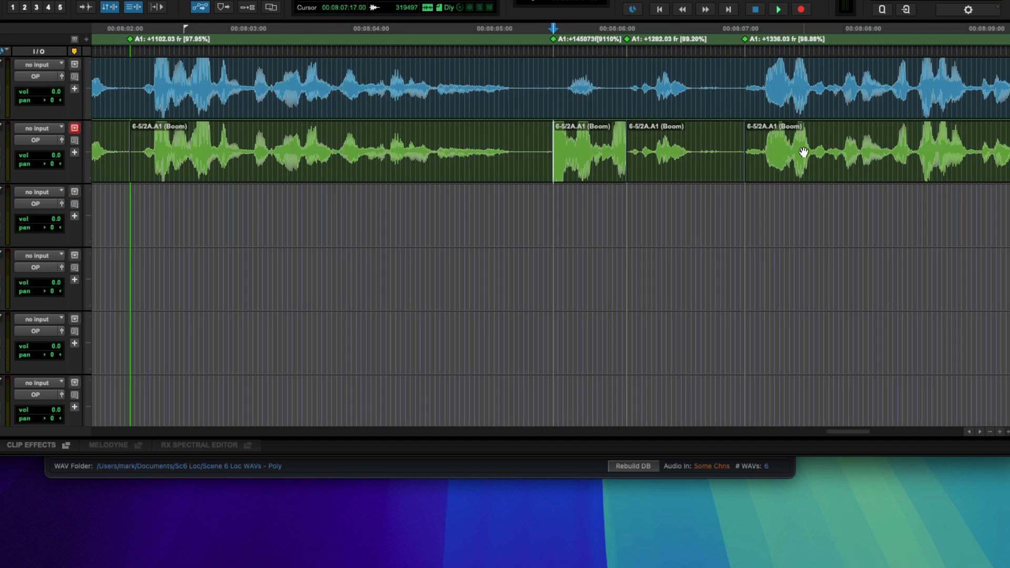
left_click_drag(804, 152, 192, 243)
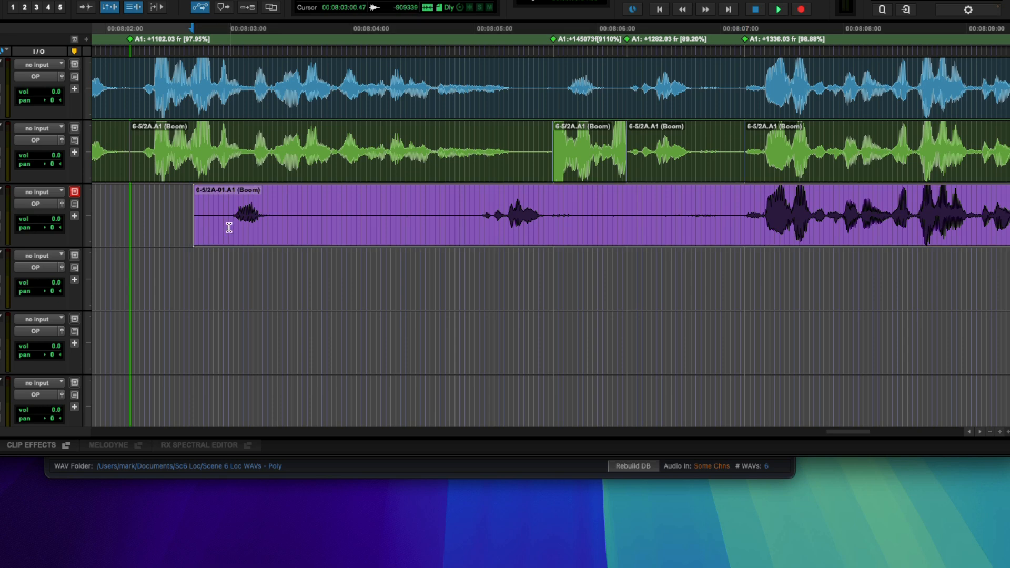
left_click(218, 224)
key("a")
left_click(355, 221)
key("s")
Align the trimmed 6-5/2A copy with the guide track at 00:08:05:15 and replace the mismatched Boom clip there with it
left_click_drag(326, 219, 665, 216)
key("t")
key("t")
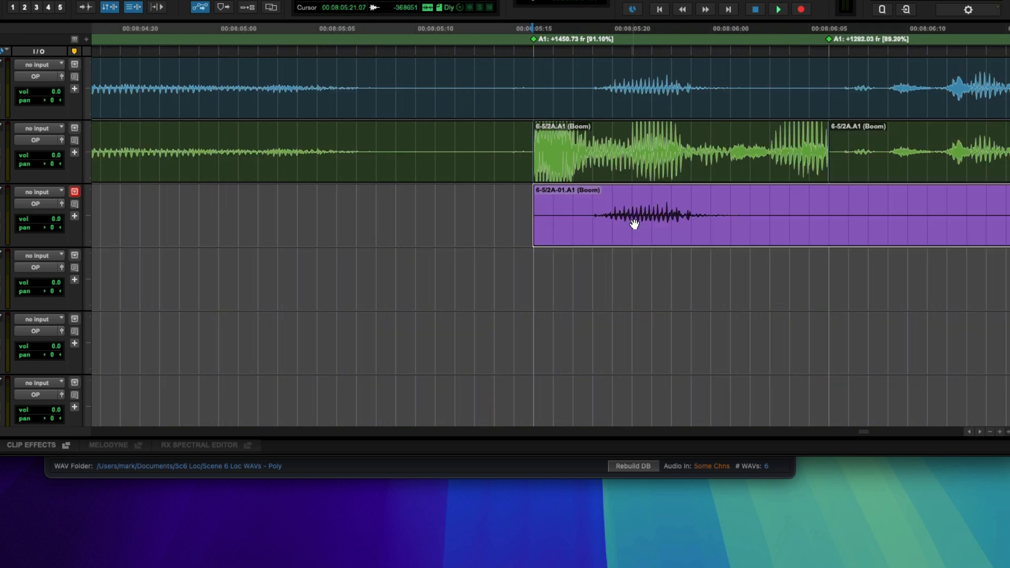
key("r")
left_click(592, 164)
key("semicolon")
key("super+t")
key("x")
key("p")
key("v")
key("p")
key("p")
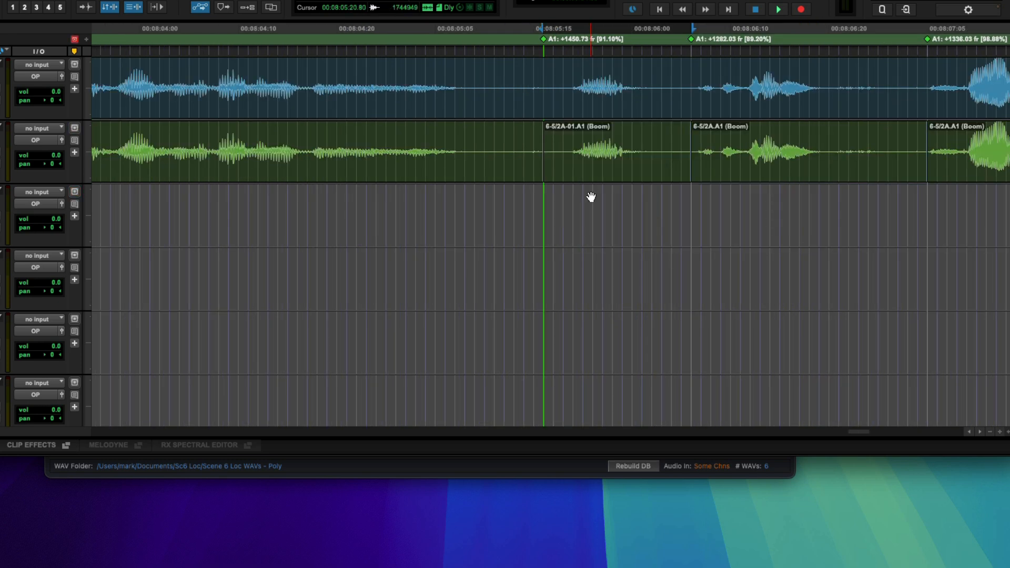
Close the corrected Pro Tools session, saving its changes
key("super+shift+w")
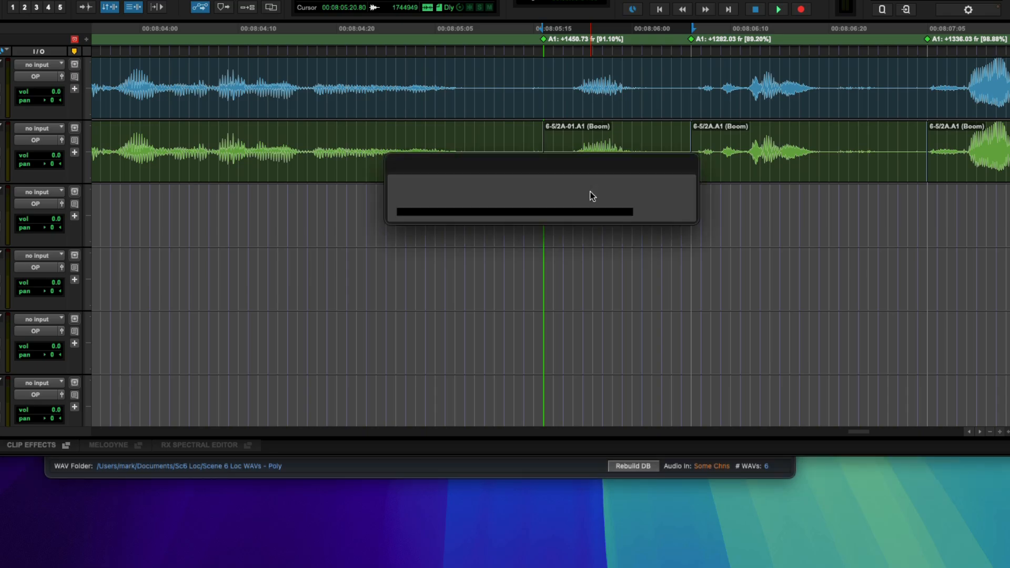
left_click_drag(576, 93, 575, 154)
left_click(576, 132)
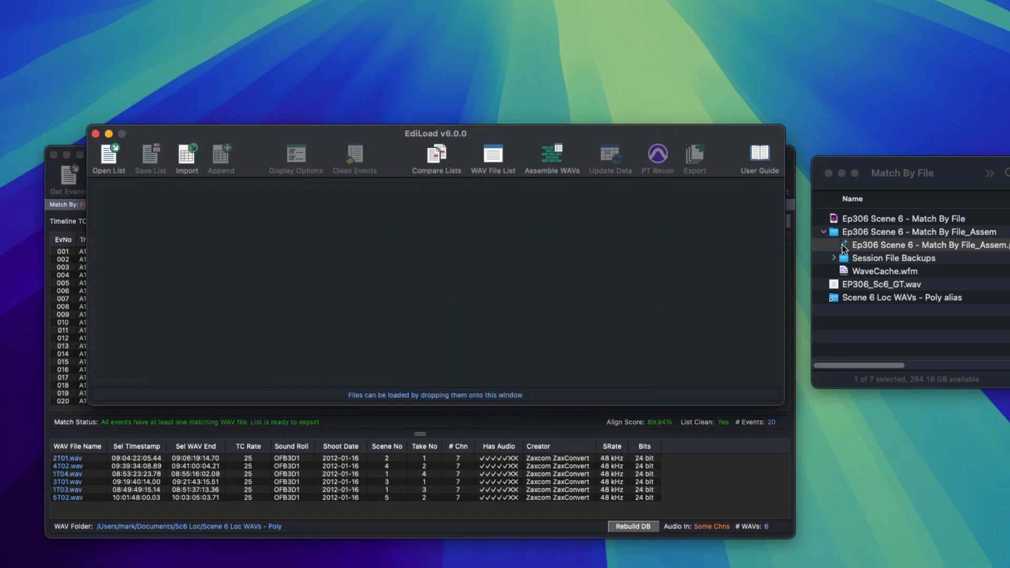
Load Ep306 Scene 6 - Match By File_Assem.ptx into EdiLoad with track Assem A1-01 assigned to A1, accepting possible frame inaccuracy
left_click_drag(846, 245, 634, 250)
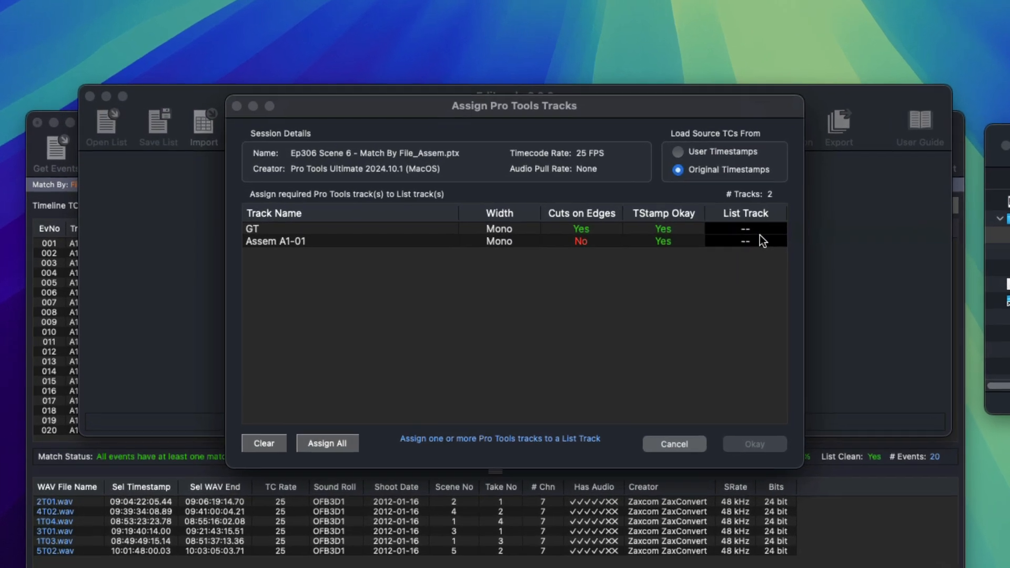
left_click(673, 245)
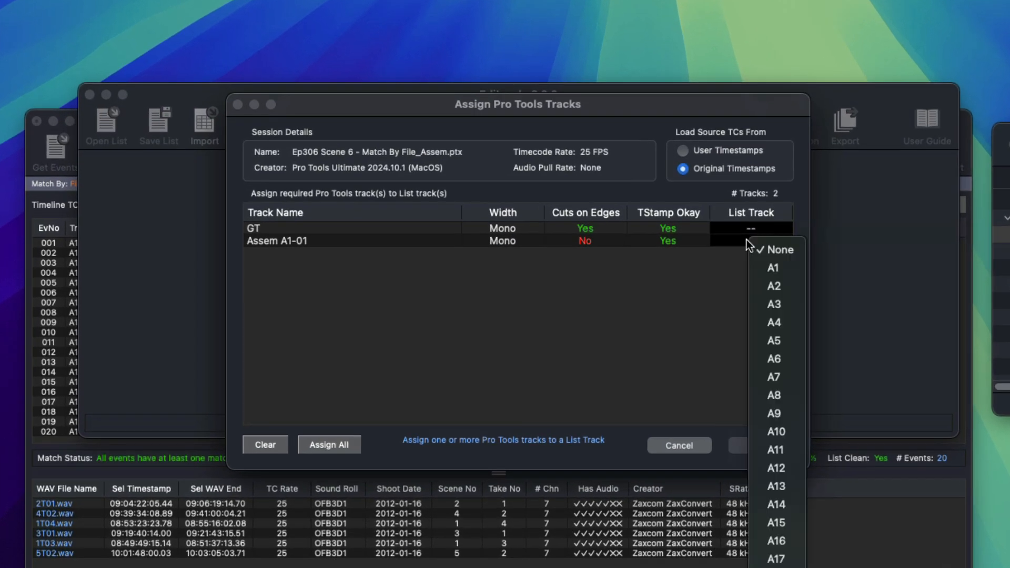
left_click(765, 267)
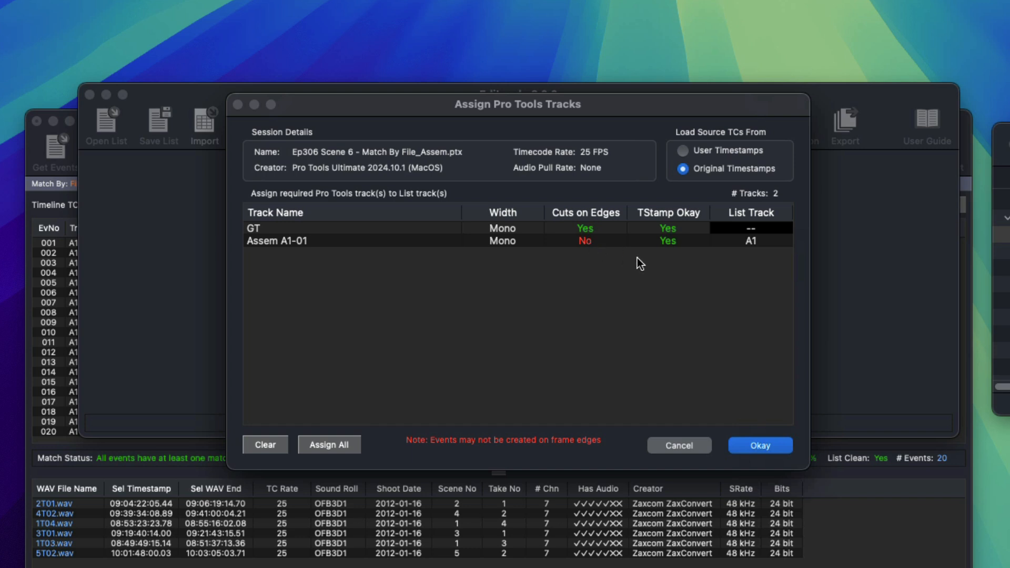
left_click(756, 446)
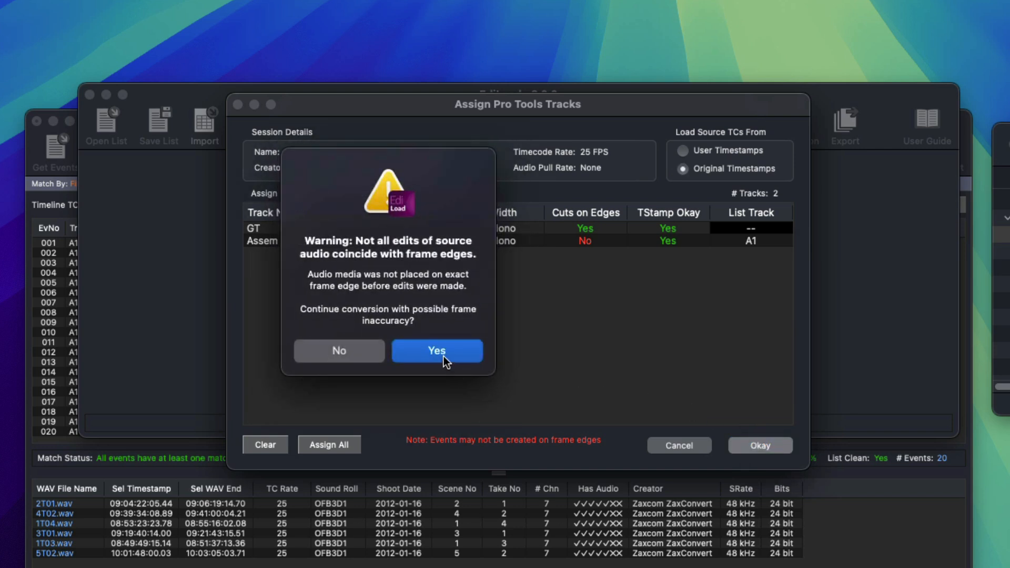
left_click(444, 355)
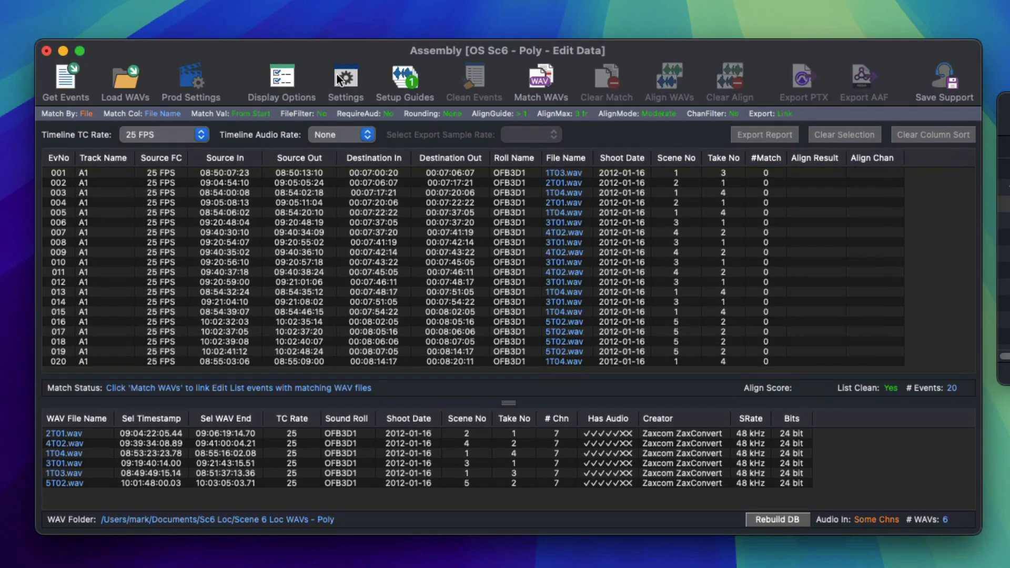
Set the match mode to Match By Edit Data with the default match criteria
left_click(336, 74)
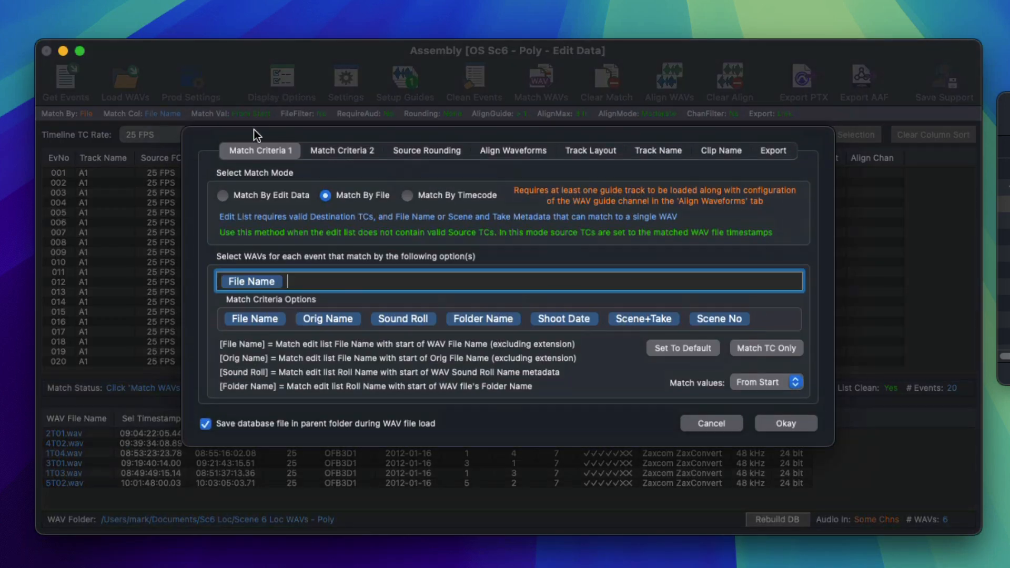
left_click(239, 192)
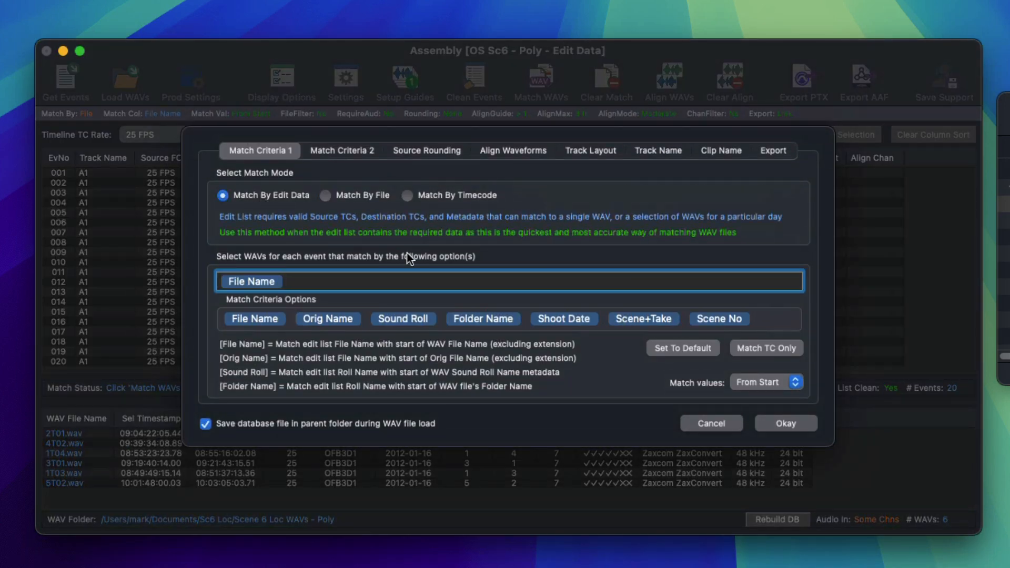
left_click(692, 351)
left_click(768, 424)
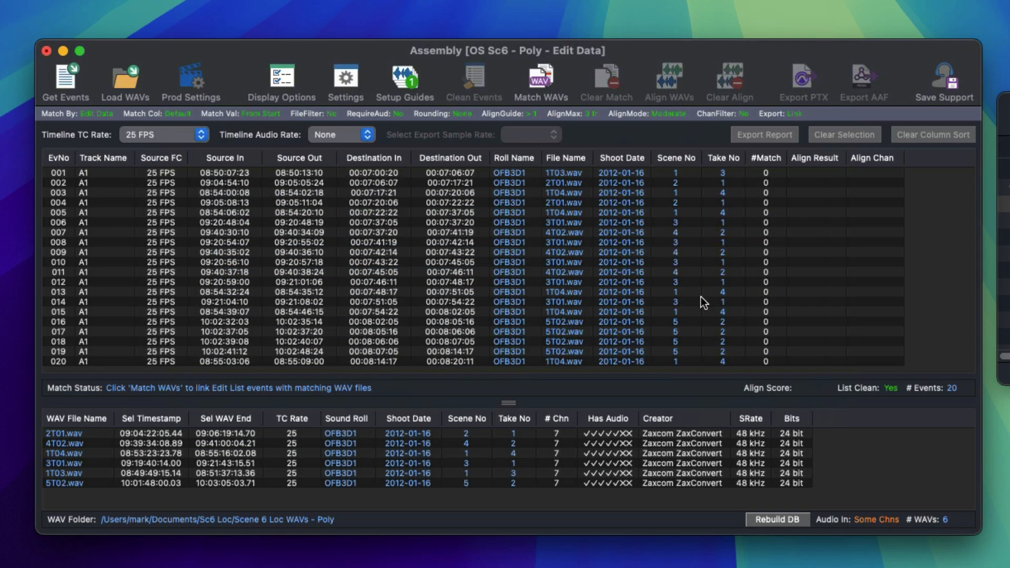
Match the events to the location WAVs and align them to the guide track
left_click(538, 82)
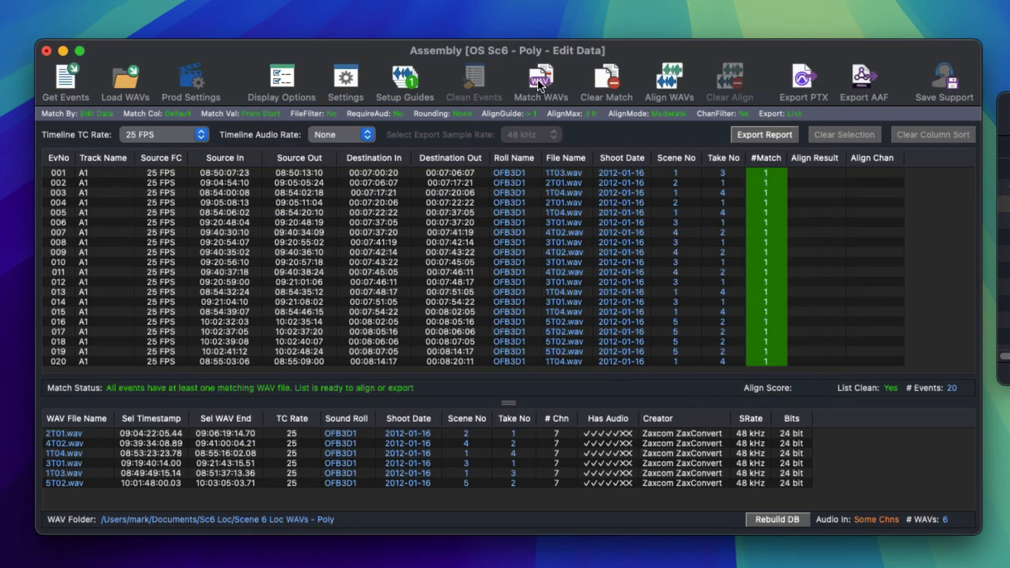
left_click(671, 78)
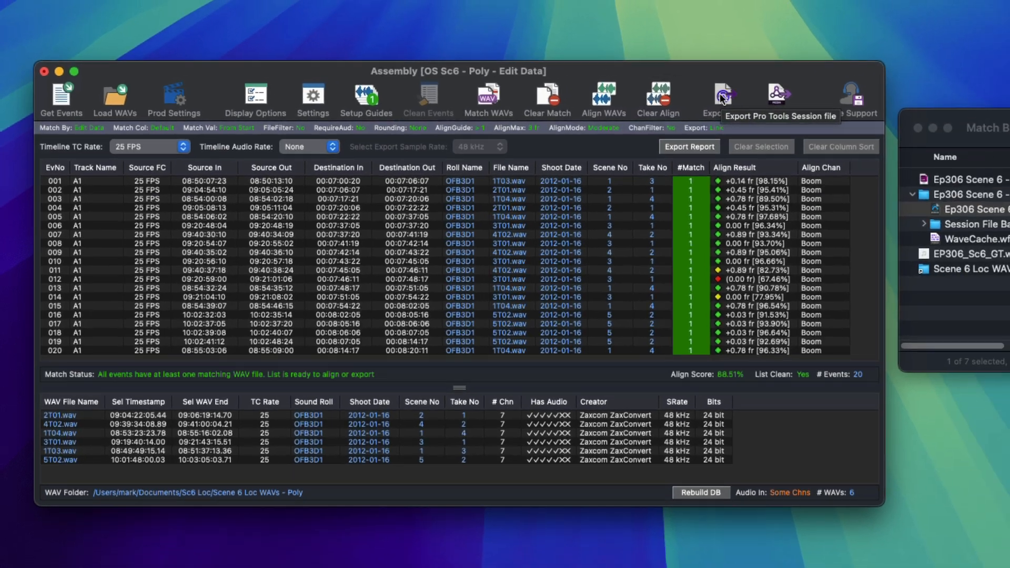
Export the Pro Tools session into the Ep306 Scene 6 - Match By File_Assem folder and open it from Finder in Pro Tools
left_click(798, 77)
left_click(532, 340)
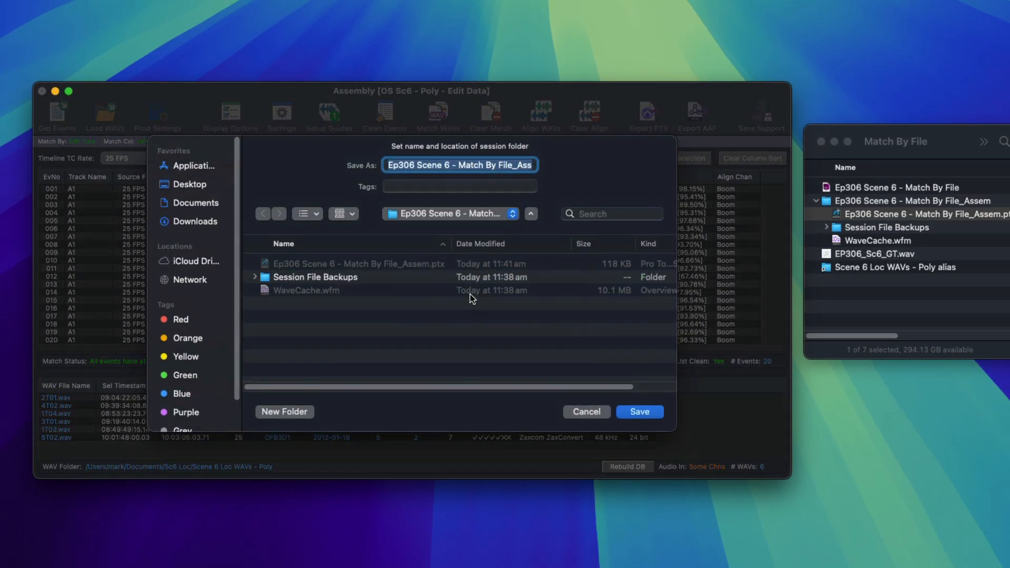
left_click(637, 411)
left_click(826, 215)
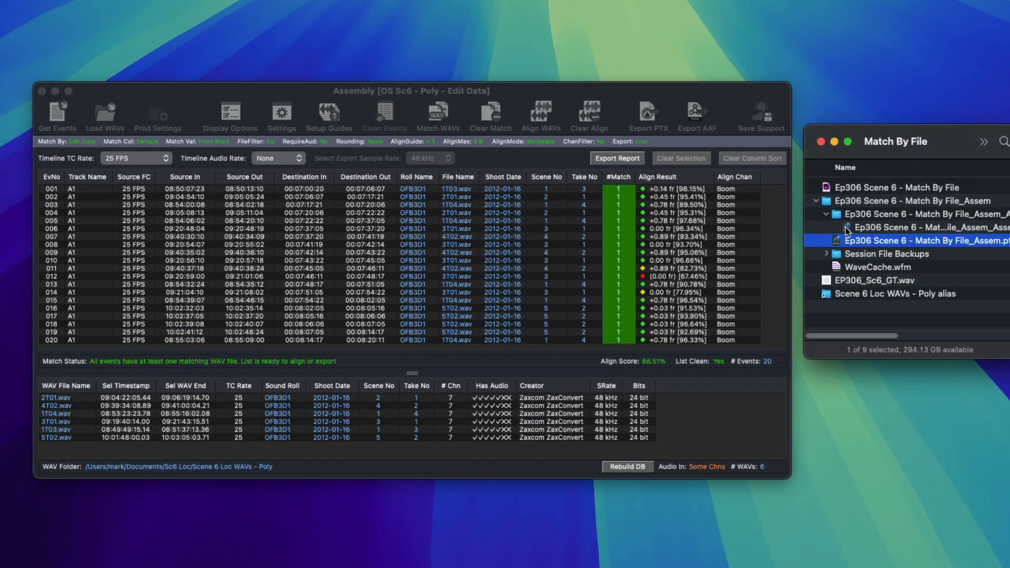
double_click(845, 227)
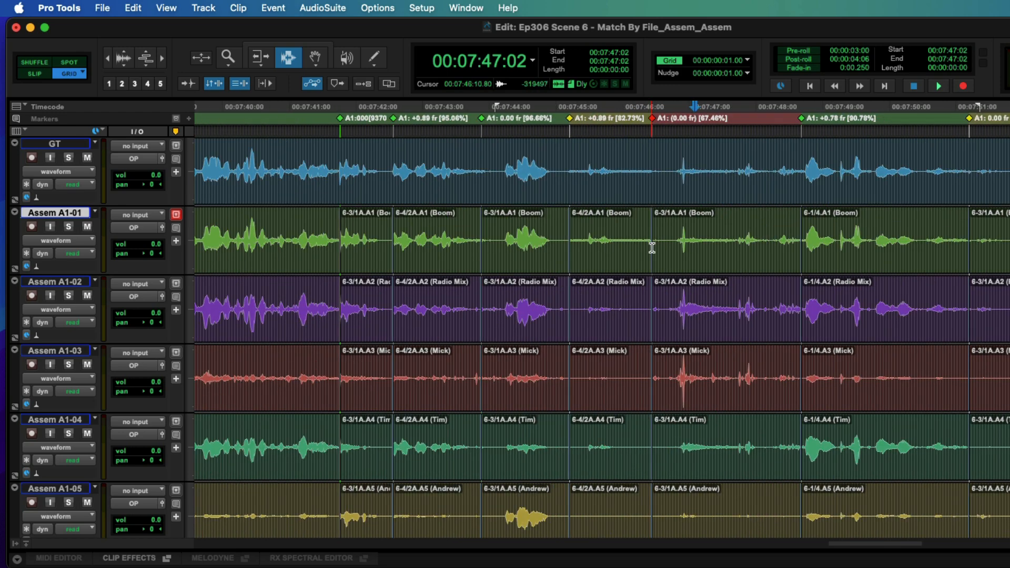
Compare the aligned clips around 00:07:46:00 with the GT guide waveform
key("super+bracketright")
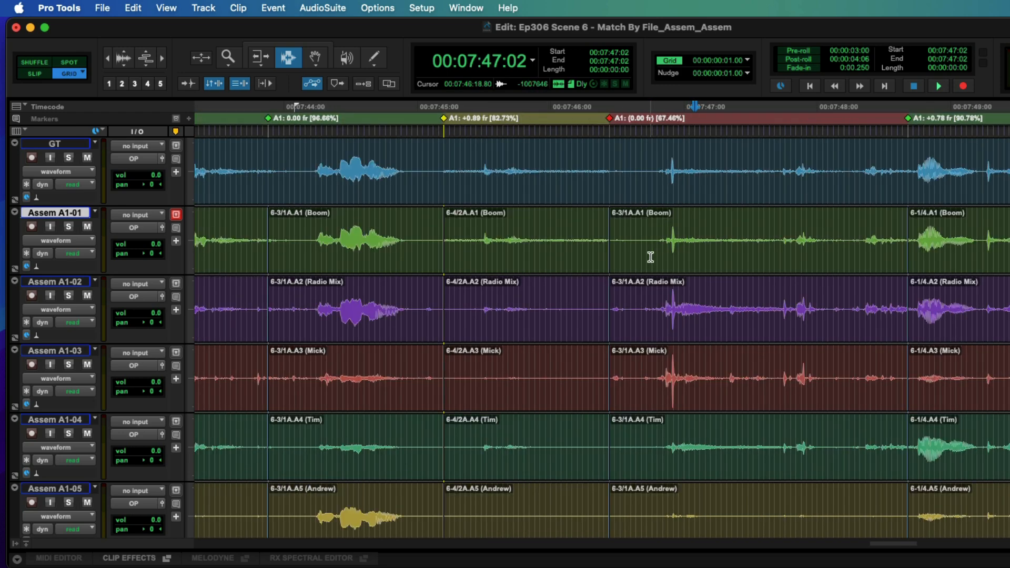
key("super+bracketleft")
key("super+bracketleft")
key("super+bracketleft")
key("super+bracketleft")
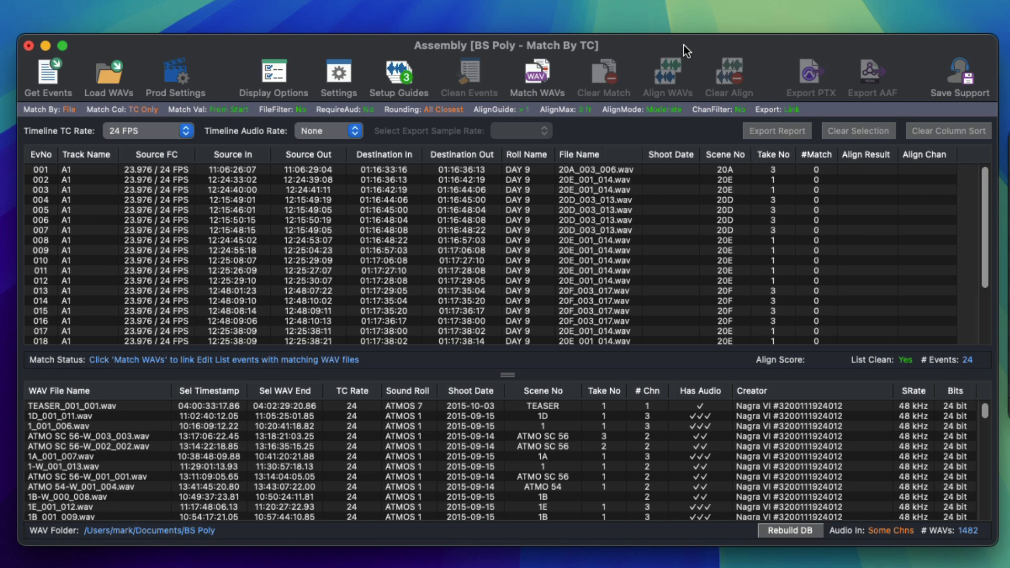
In the BS Poly - Match By TC assembly, set the match mode to Match By Timecode and review the alignment settings and guide tracks
left_click_drag(985, 211, 974, 163)
left_click_drag(987, 411, 970, 393)
left_click(339, 74)
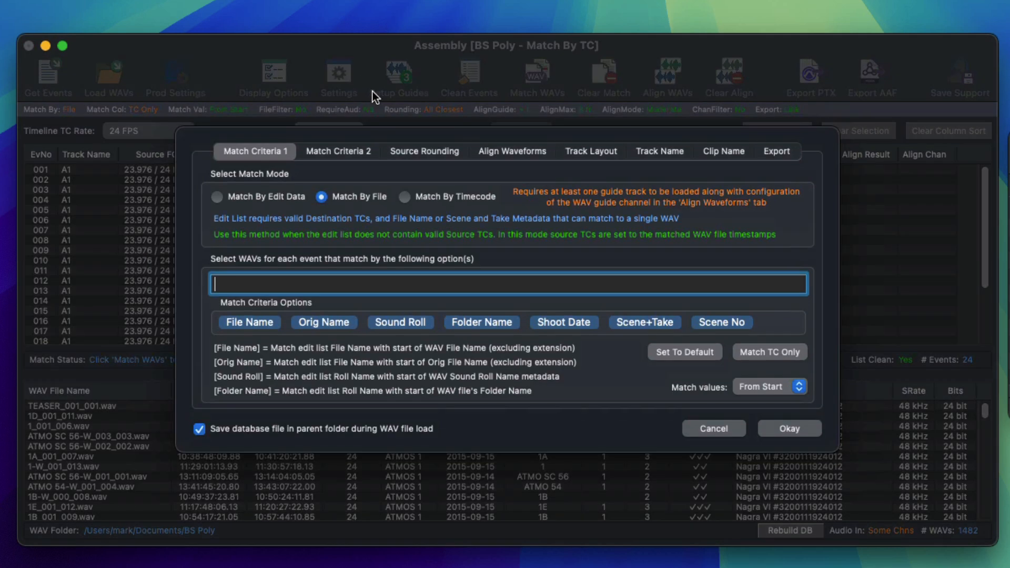
left_click(438, 197)
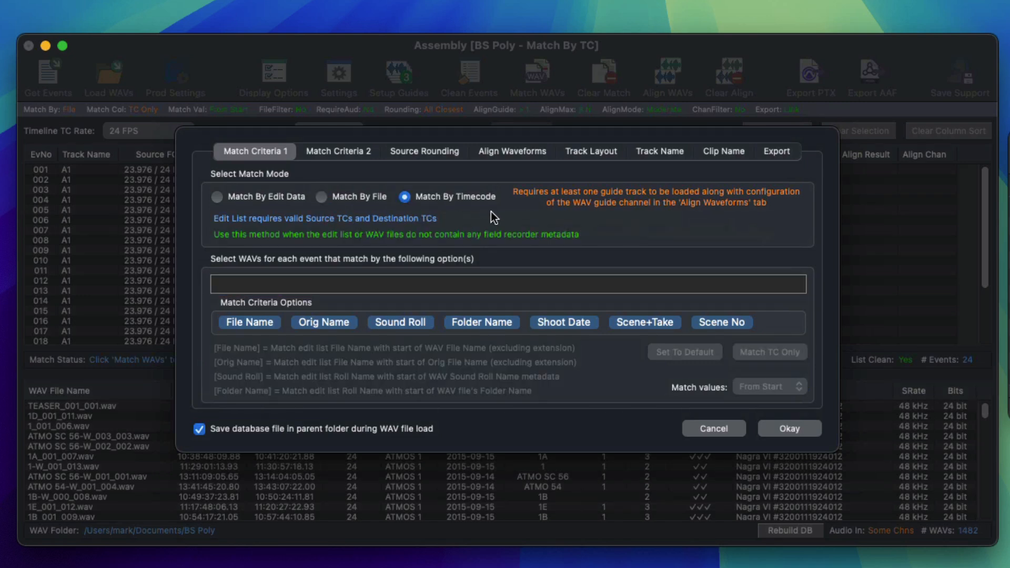
left_click(527, 156)
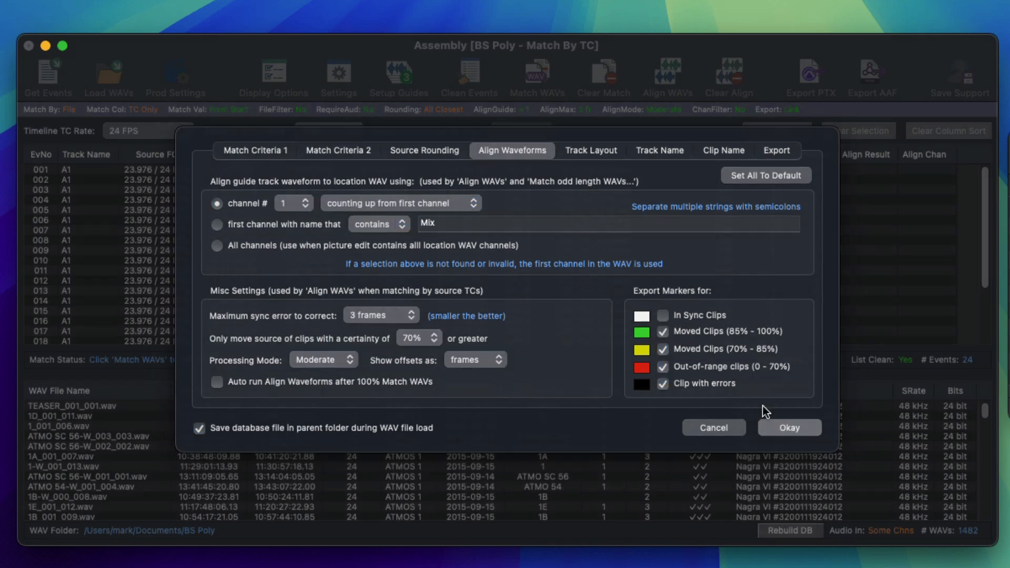
left_click(772, 427)
left_click(399, 77)
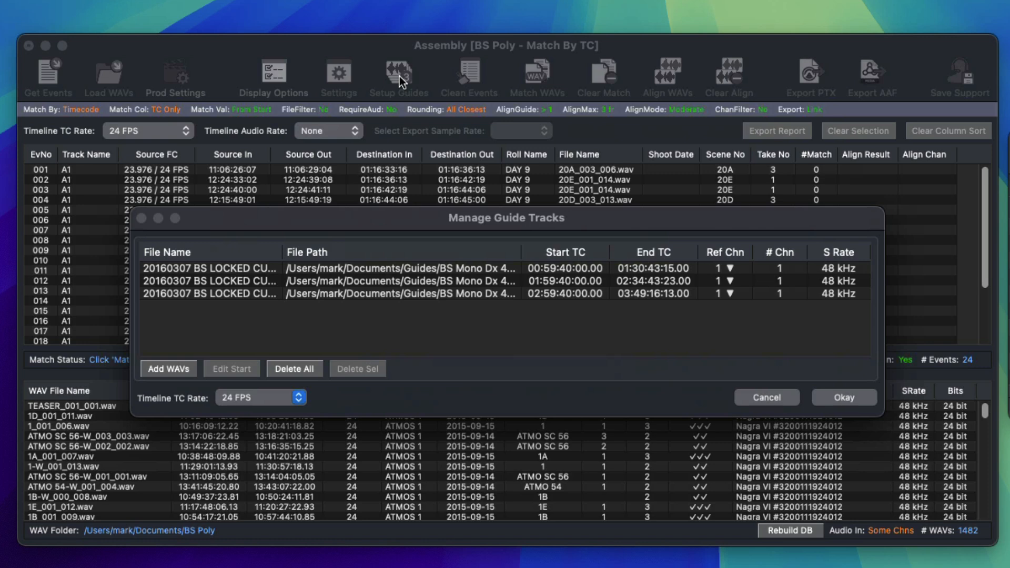
left_click(827, 395)
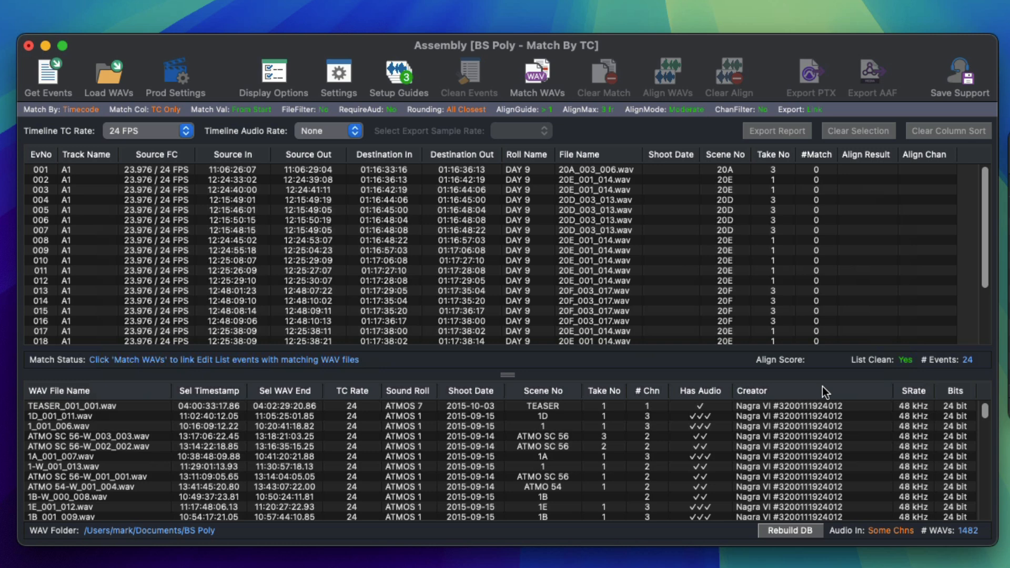
Match the BS Poly events to WAVs by timecode and cancel the waveform comparison with the guide tracks
left_click(542, 75)
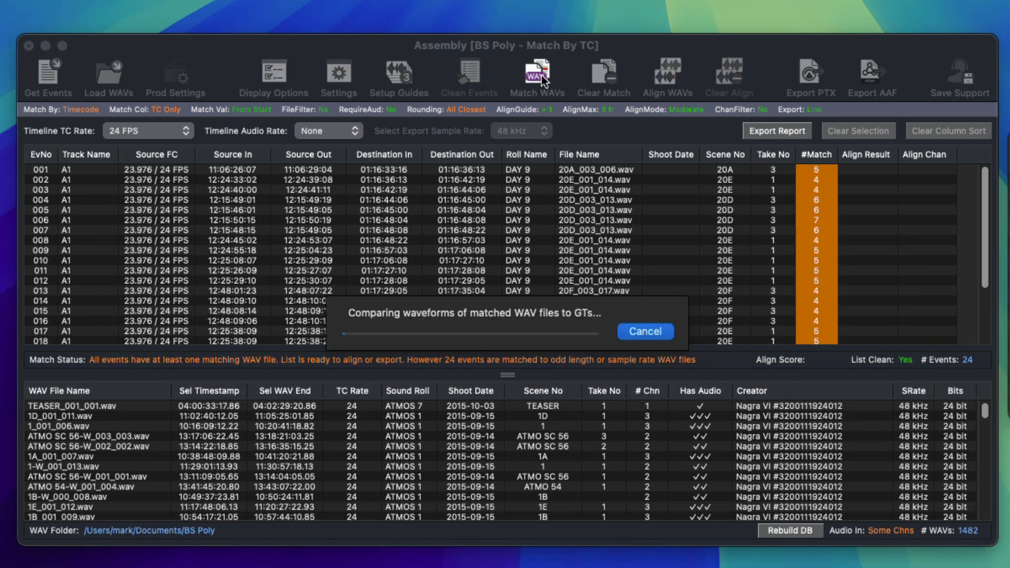
left_click(646, 333)
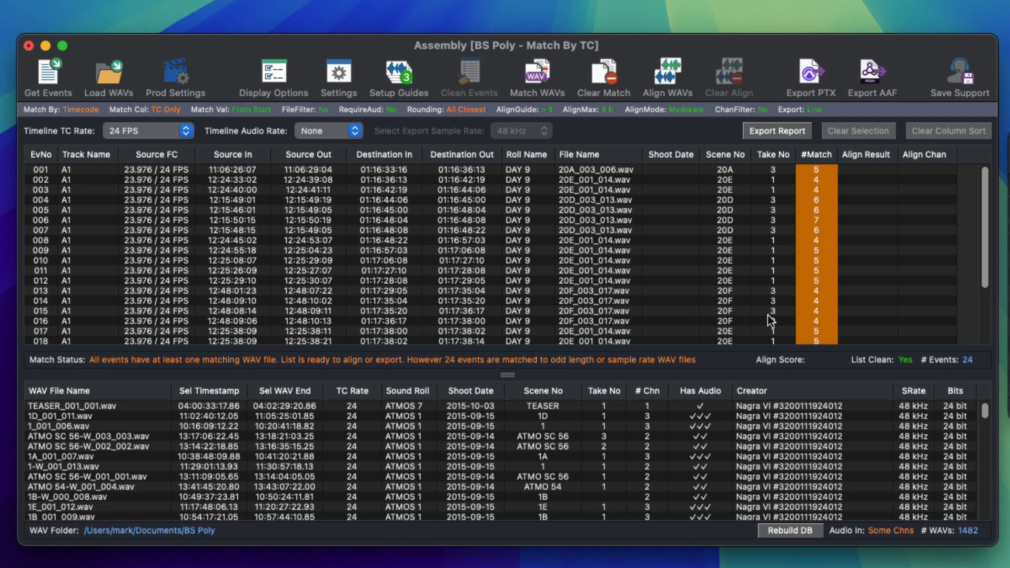
Examine the WAV files matched to events 001 through 004
left_click_drag(988, 213, 991, 185)
left_click(634, 171)
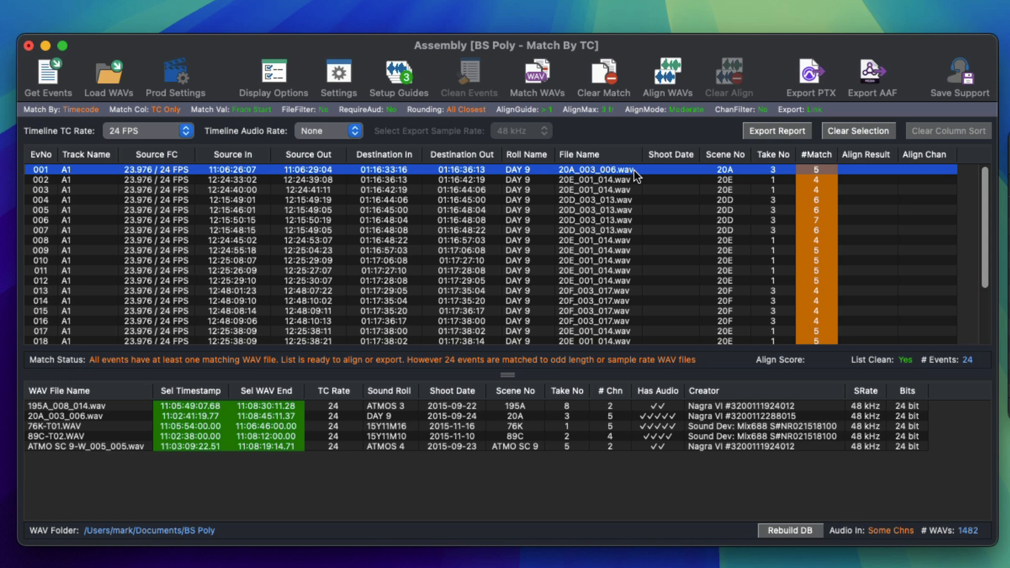
key("Down")
key("Down")
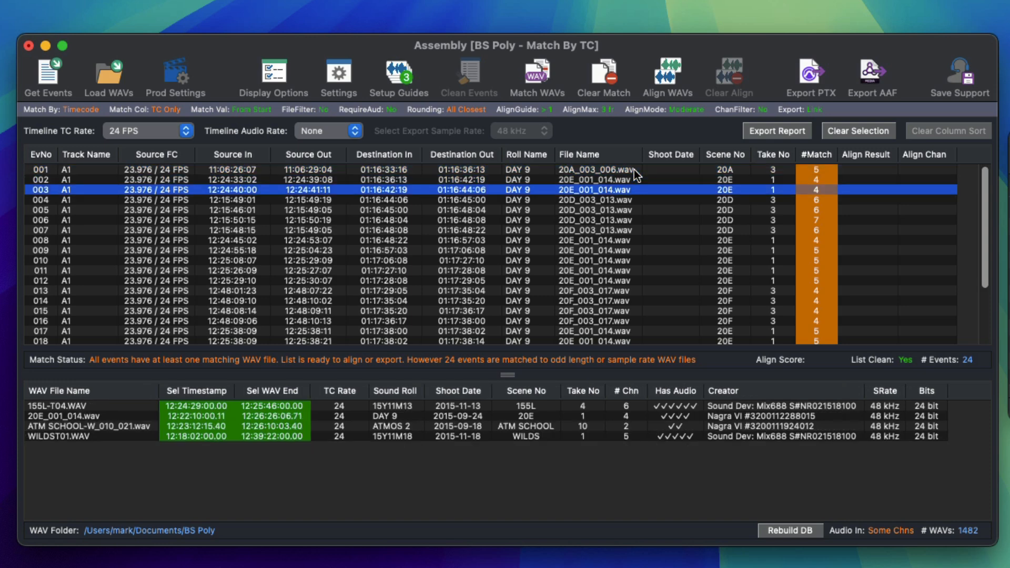
key("Down")
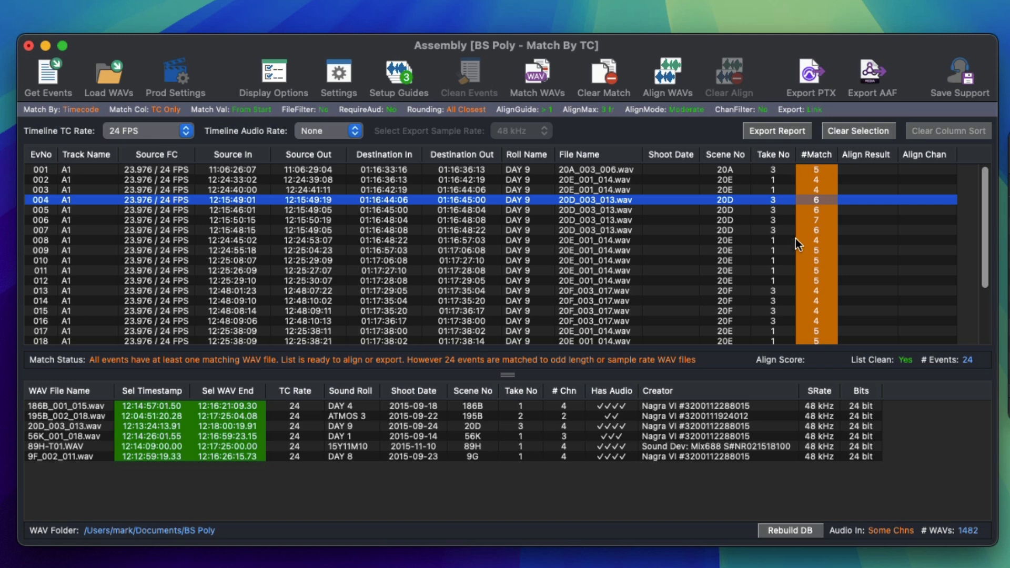
Check the option that matches odd length WAVs to the GT waveform for all events, without running it
key("super+a")
right_click(689, 200)
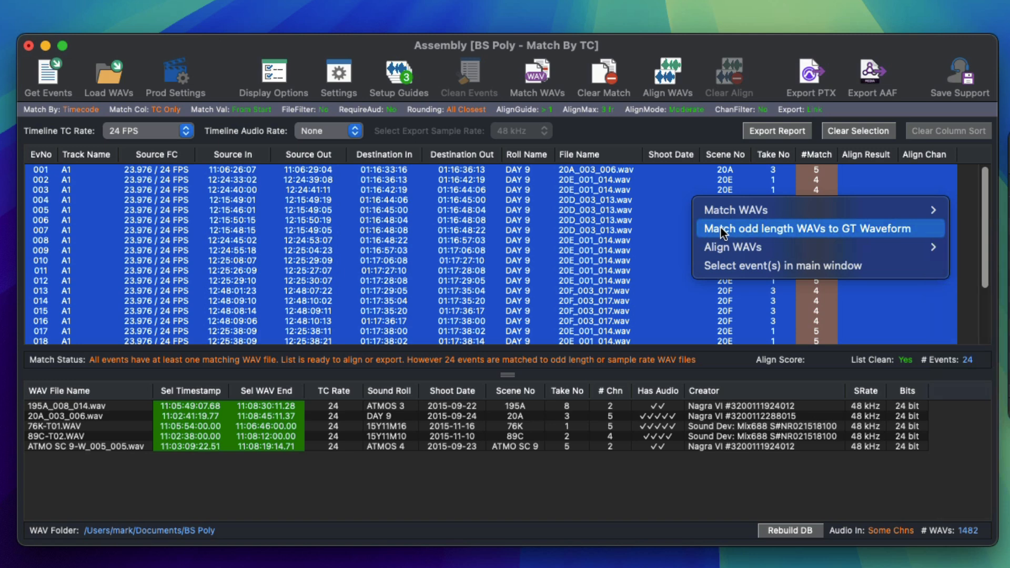
left_click(668, 204)
left_click(668, 204)
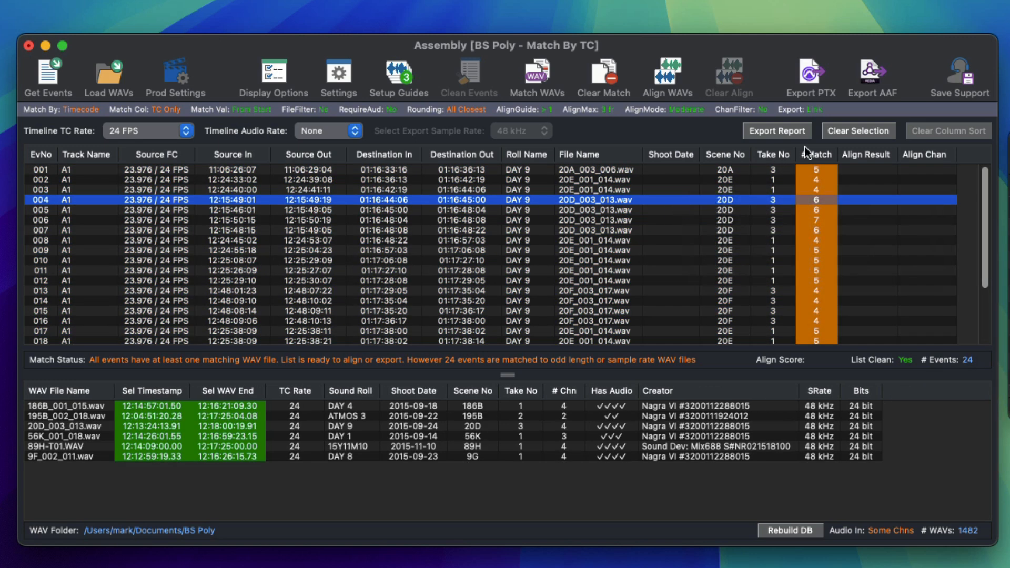
Clear the Roll Name, File Name, Shoot Date, Scene No and Take No columns for all rows in the edit list
left_click(860, 131)
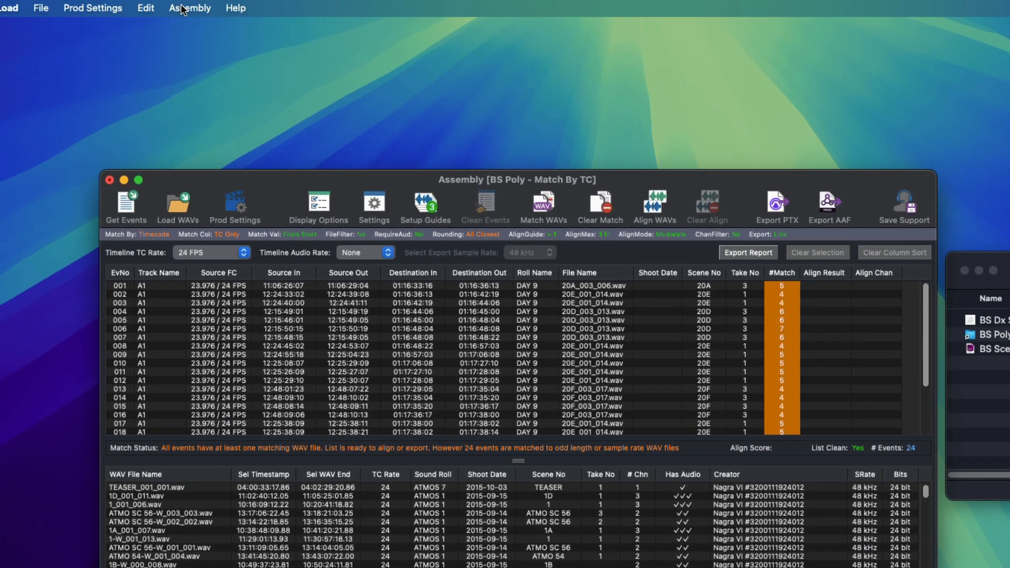
left_click(182, 9)
mouse_move(219, 70)
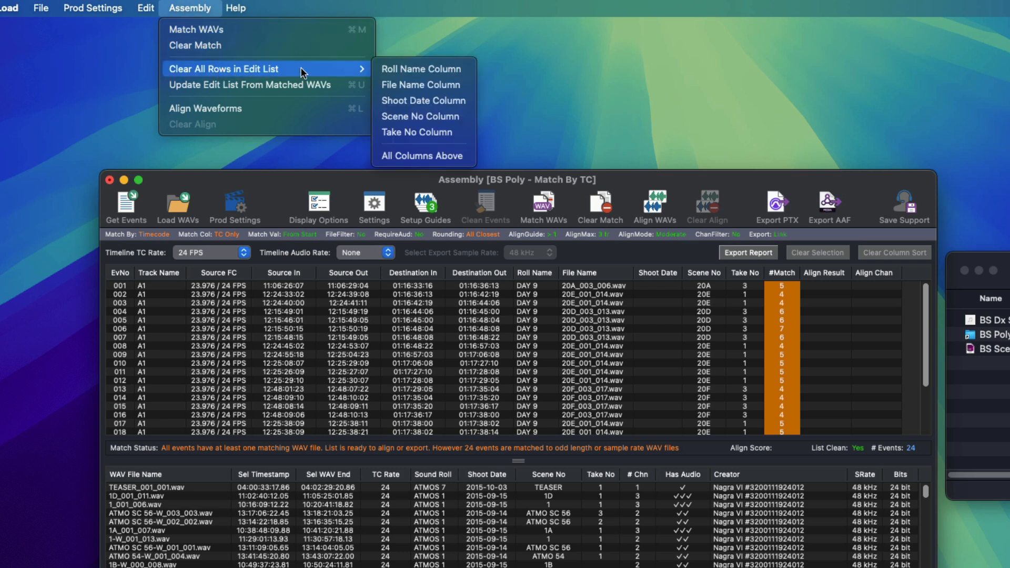
left_click(416, 157)
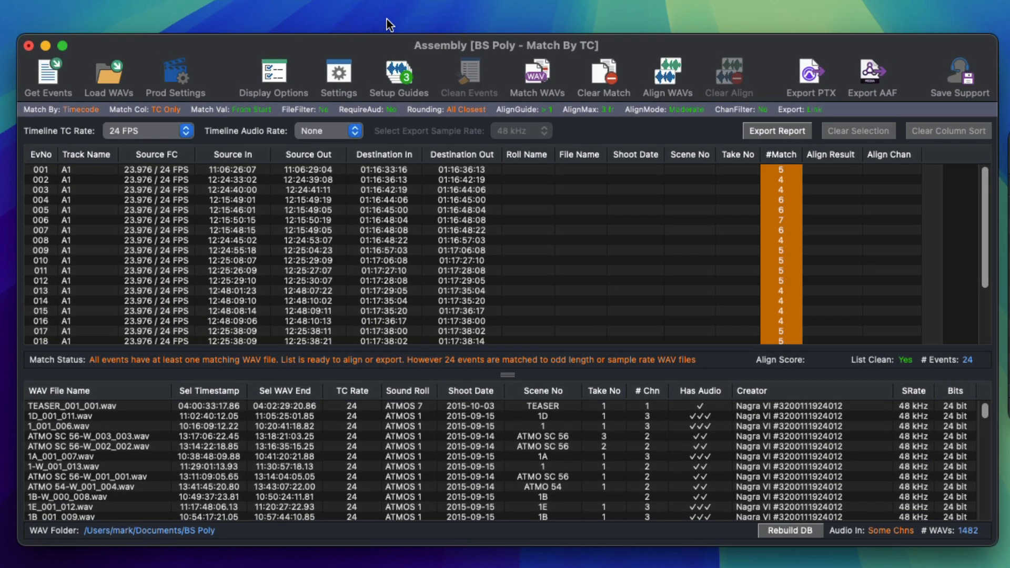
Clear the existing WAV matches and match all BS Poly events to the WAV files again
left_click(604, 74)
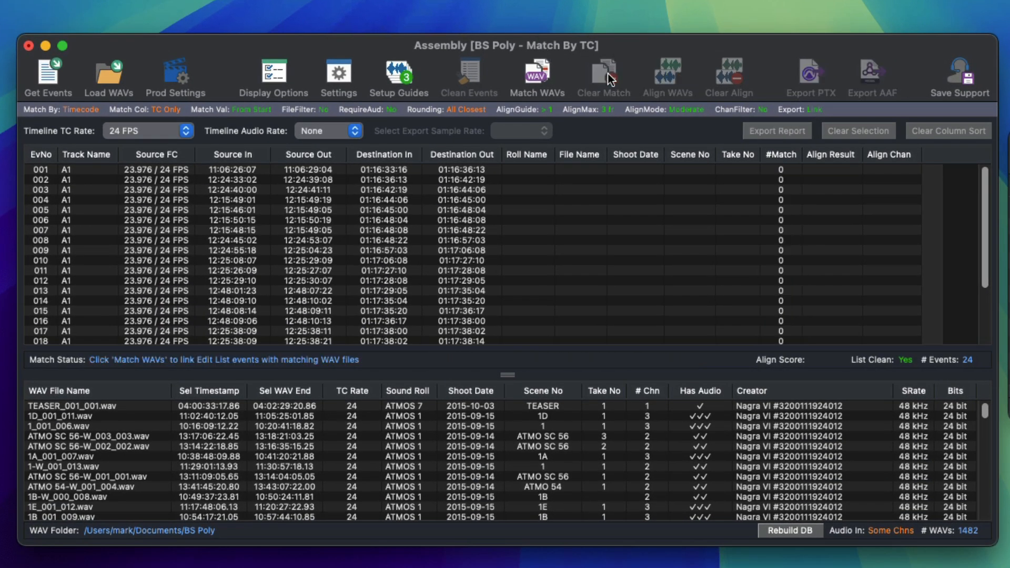
left_click(535, 76)
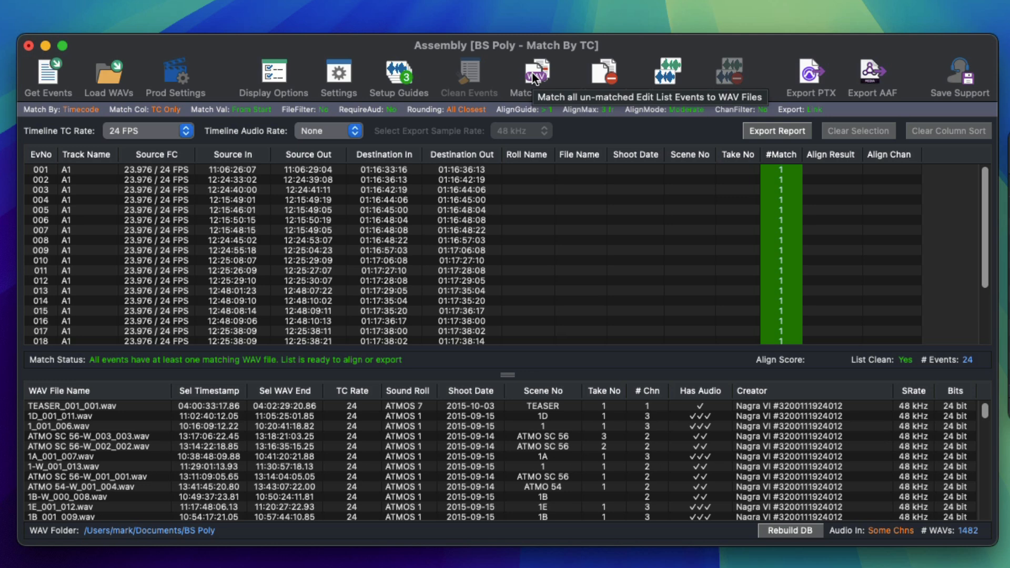
Examine the WAV file matched to each of events 001 through 012
left_click(506, 169)
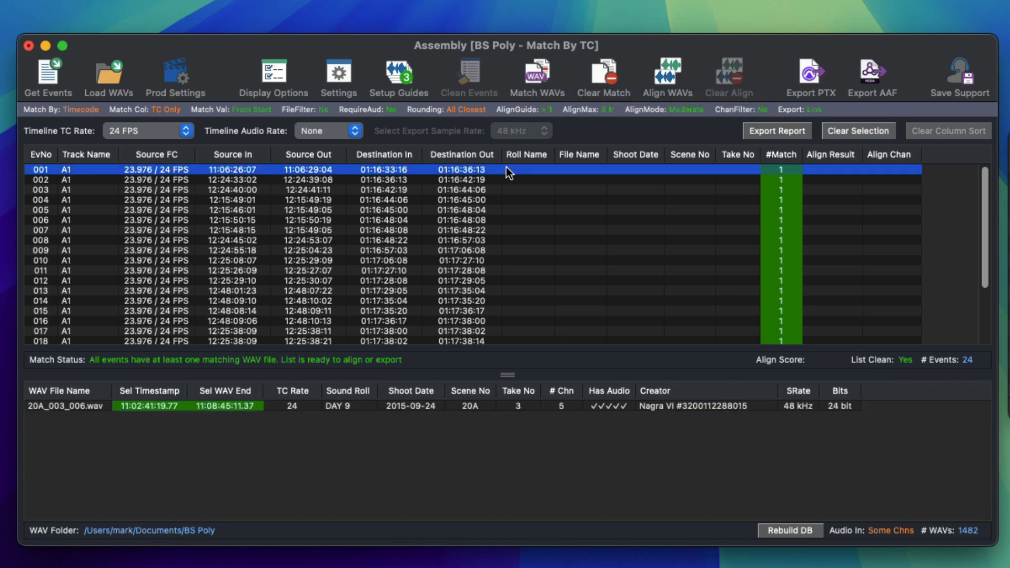
key("Down")
key("Down")
key("Down")
key("Down")
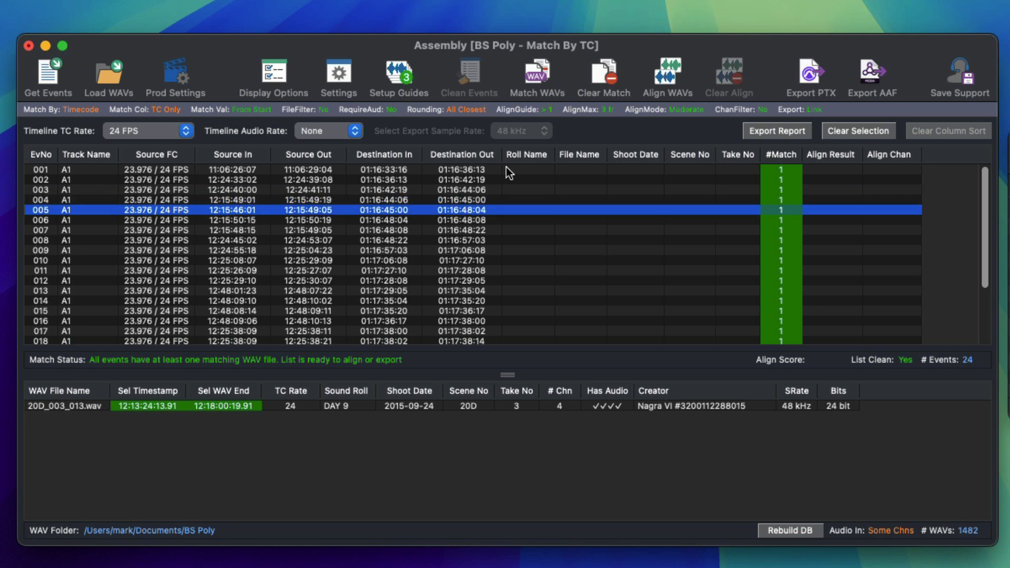
key("Down")
key("Down")
key("Down")
key("Down")
key("Down")
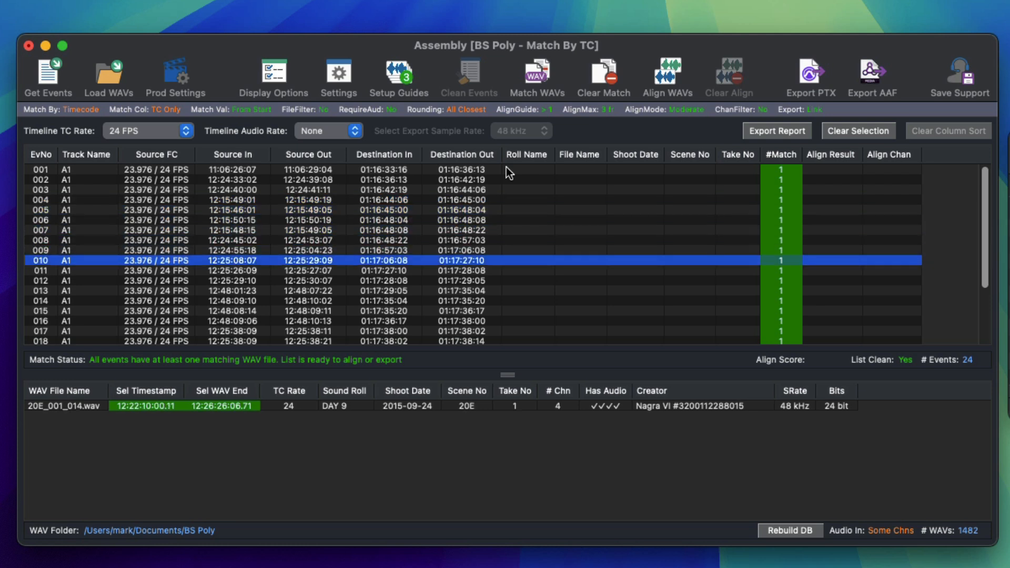
key("Down")
key("Down")
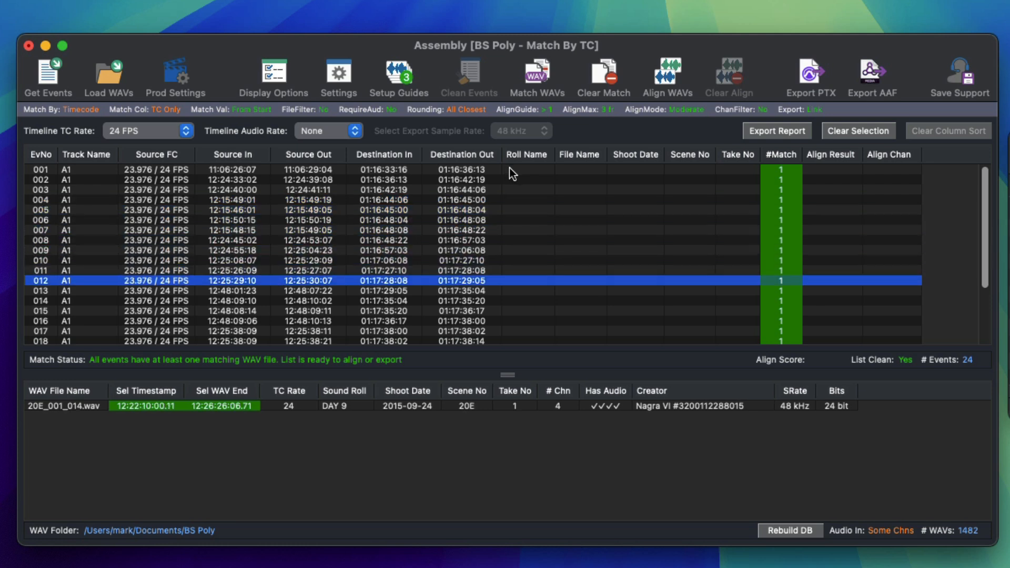
Deselect the event and update the edit list metadata from the matched WAVs
left_click(838, 133)
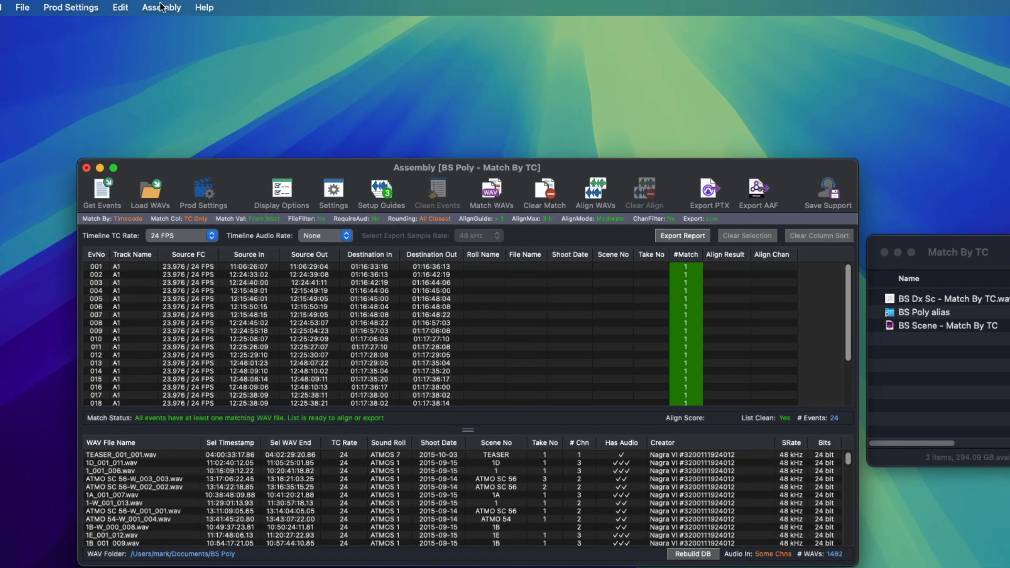
left_click(161, 7)
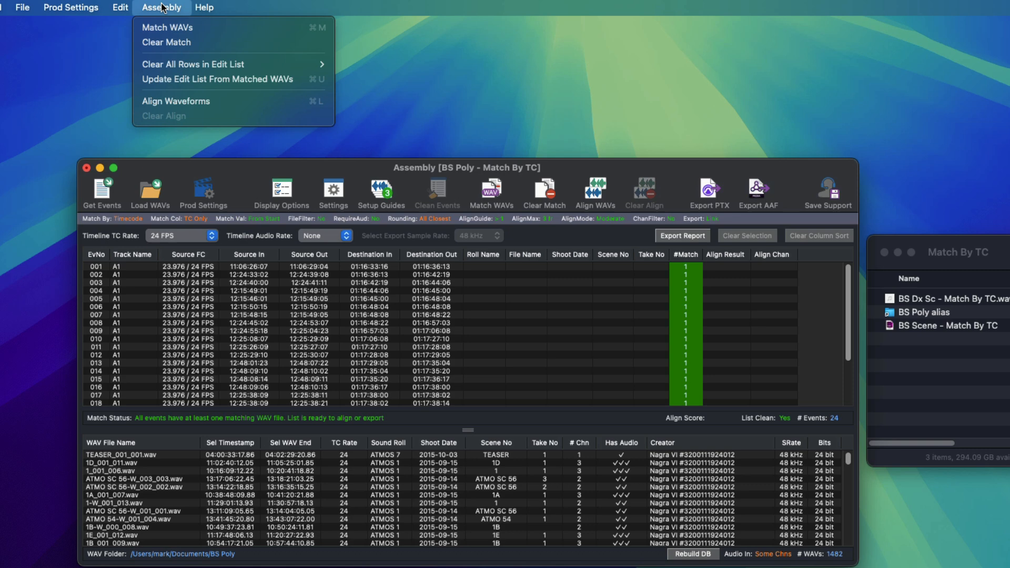
left_click(296, 80)
left_click(505, 445)
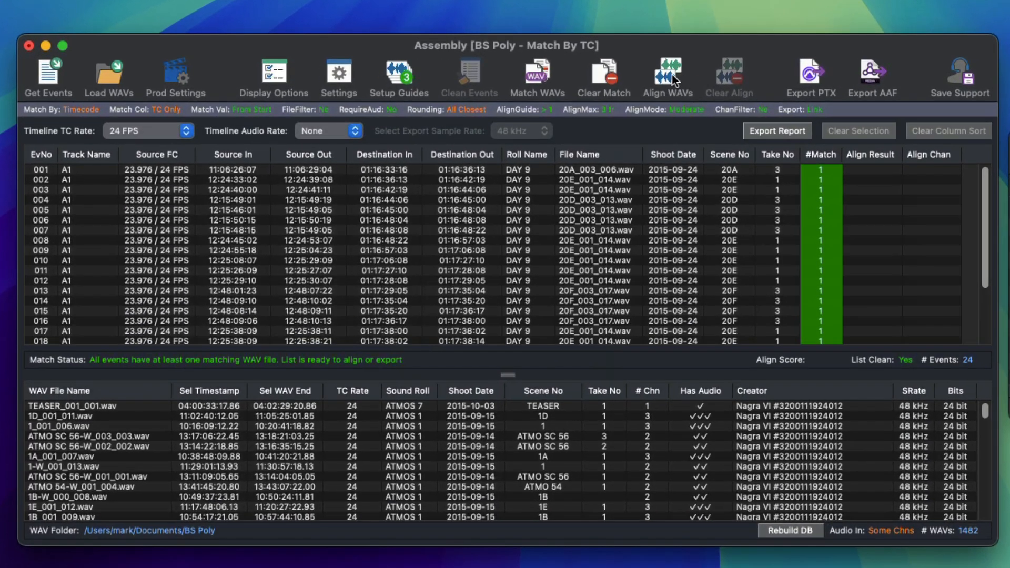
Align all matched WAVs to the guide track, review the alignment results for all events, and clear the alignment
left_click(616, 157)
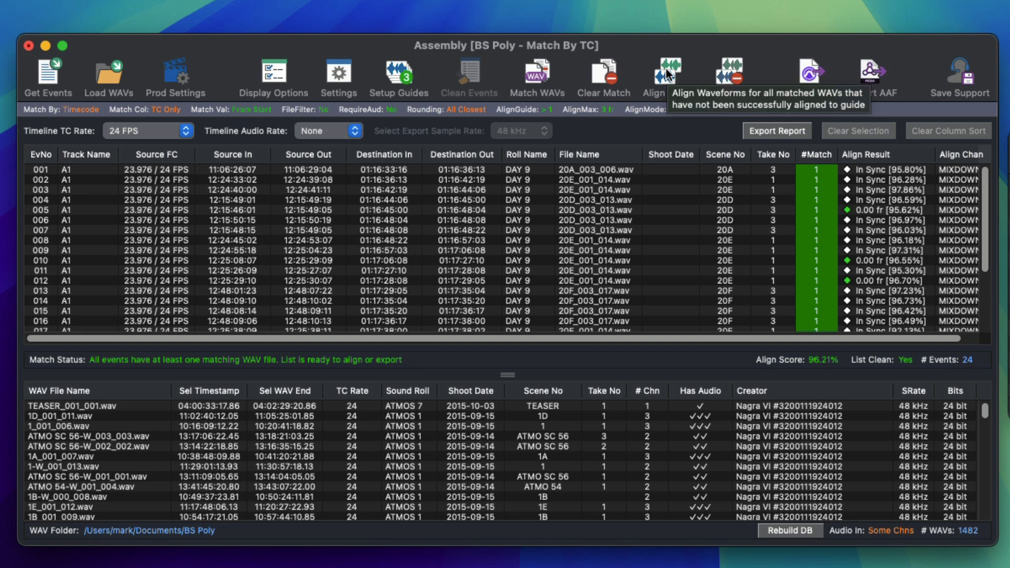
scroll(984, 266, "down", 5)
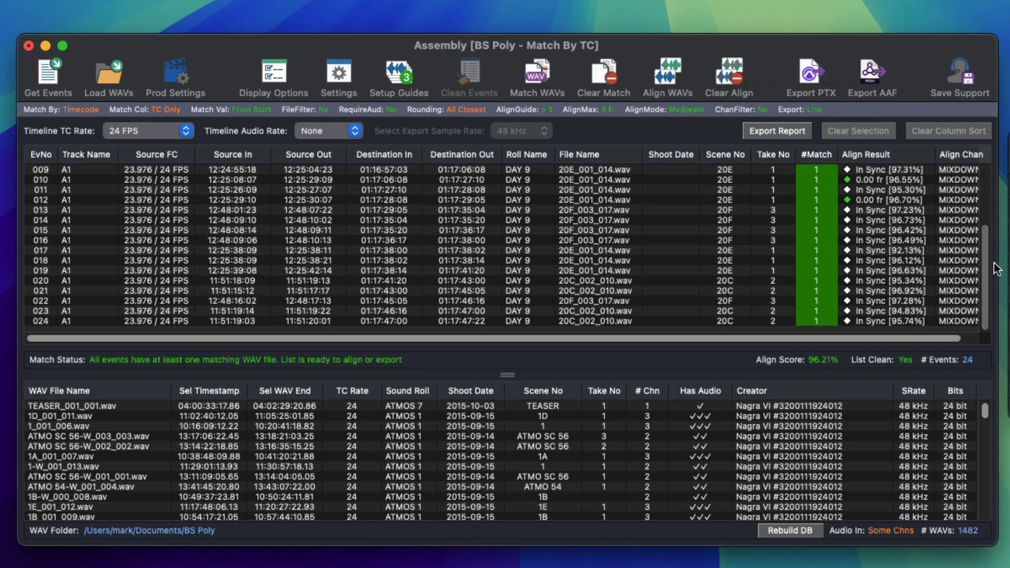
scroll(988, 252, "up", 5)
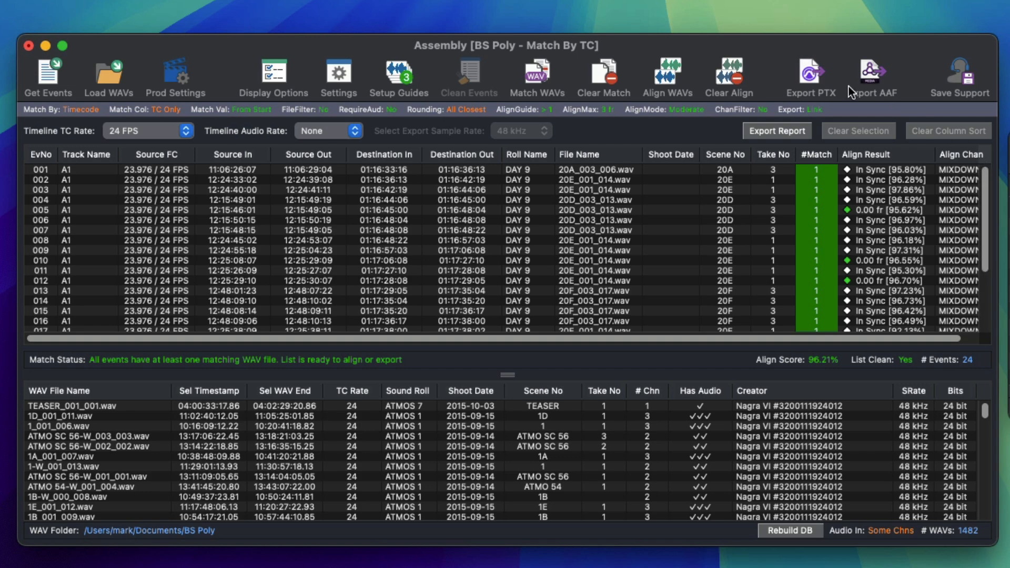
left_click(727, 73)
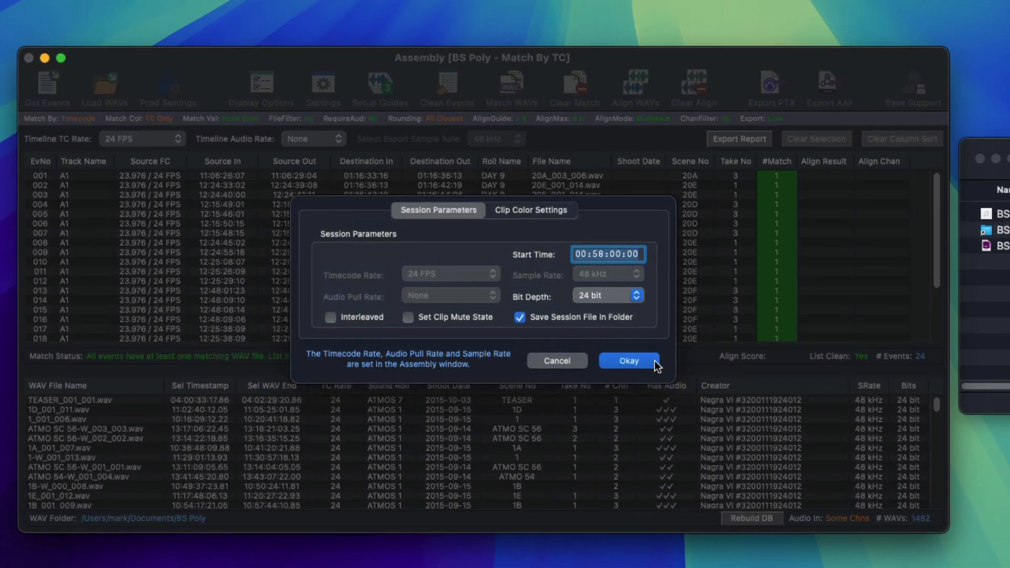
Export the assembly as a PTX session starting at 00:58:00:00 with 24 bit depth, and open it in Pro Tools
left_click(654, 361)
left_click(756, 440)
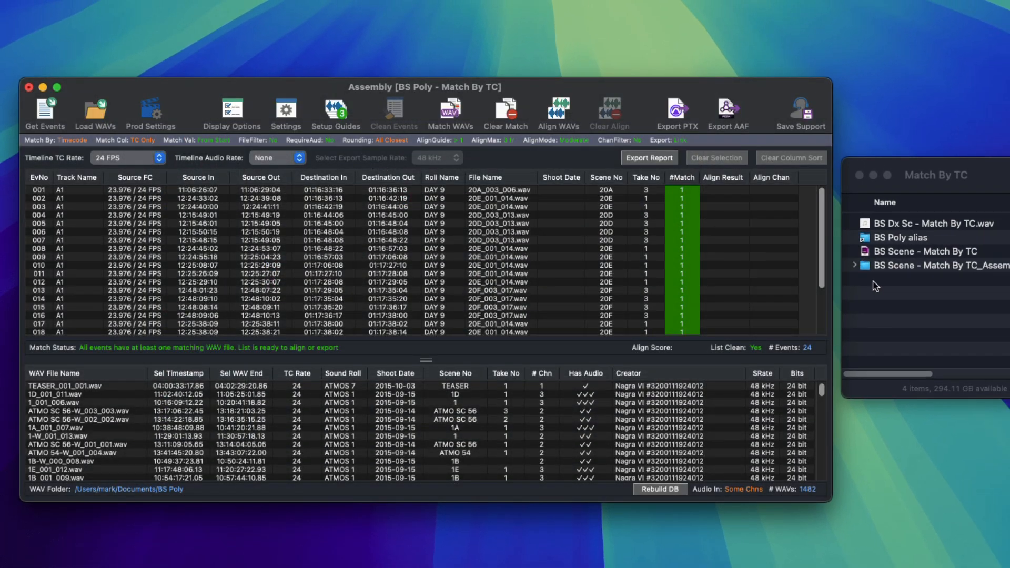
left_click(854, 265)
double_click(876, 282)
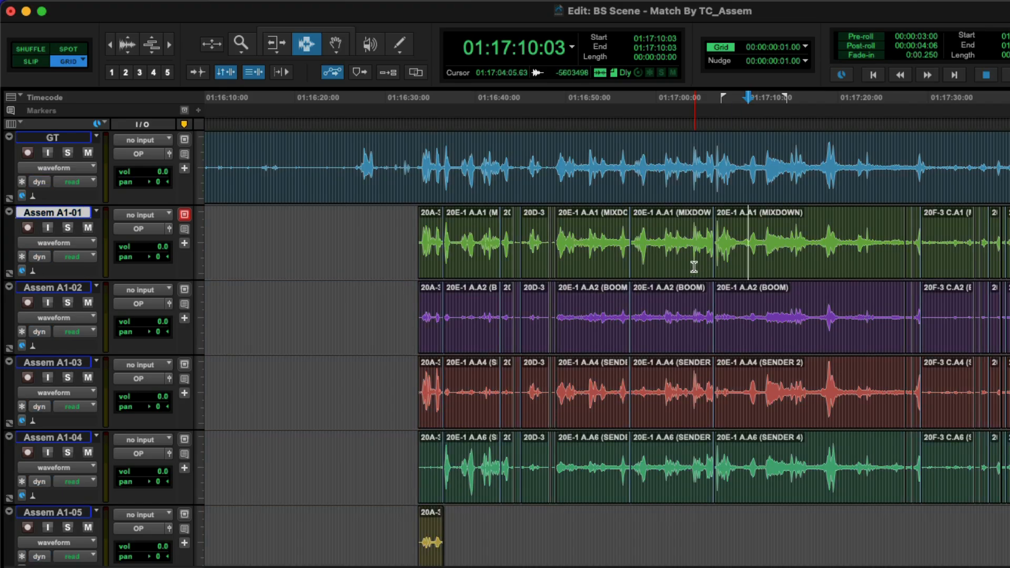
Compare the assembled clips around 01:17:03:23 and earlier with the GT guide waveform up close
left_click(692, 267)
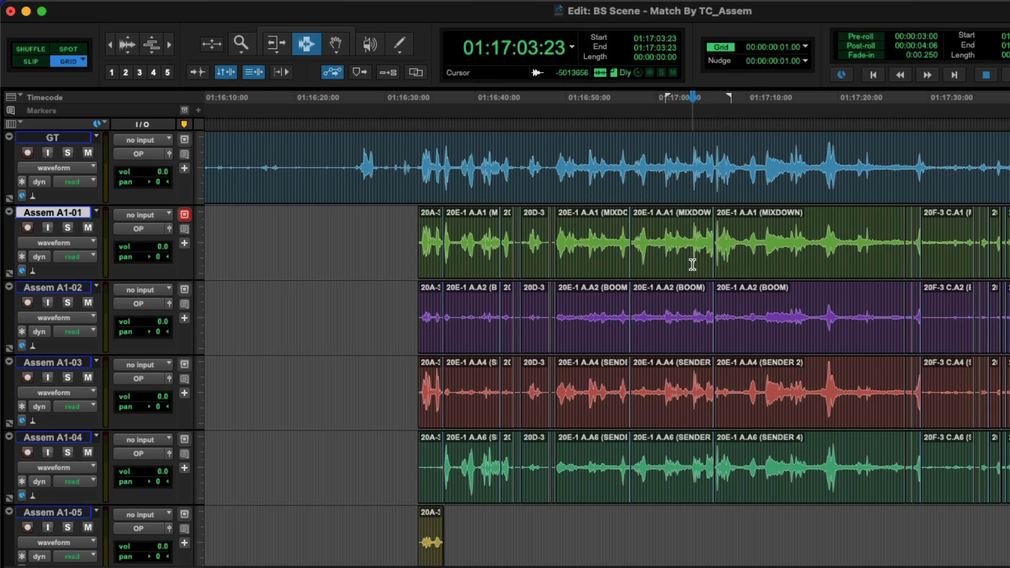
left_click(582, 261)
key("t")
key("t")
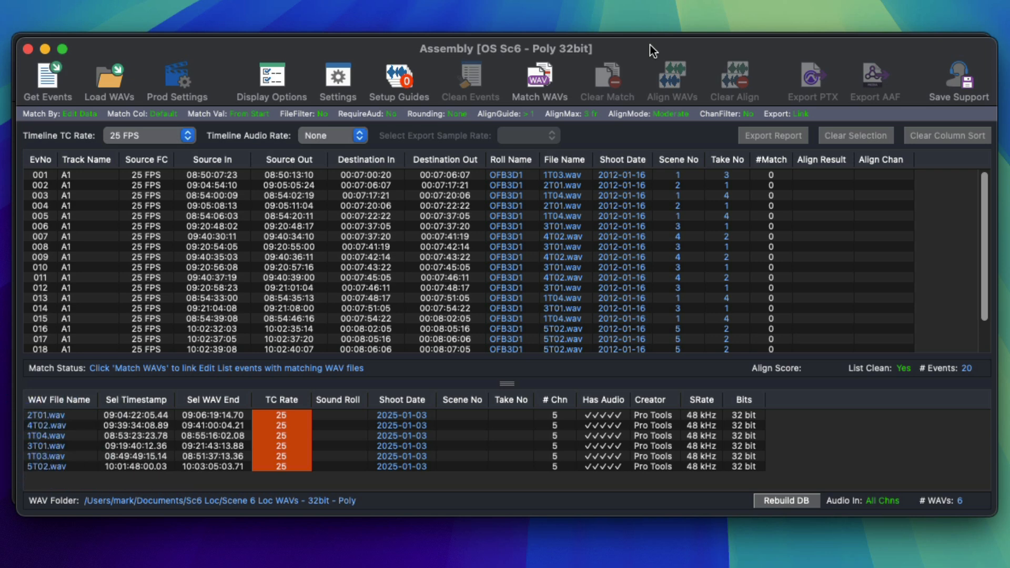
In the OS Sc6 - Poly 32bit assembly, review the export options for linking, copying and splitting matched WAV files, and cancel the settings
left_click(338, 78)
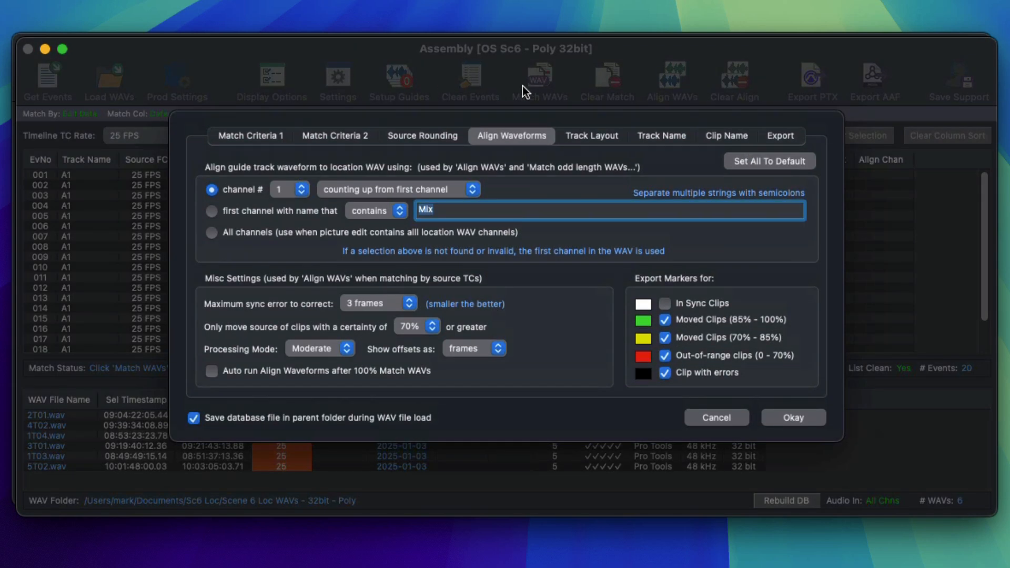
left_click(776, 137)
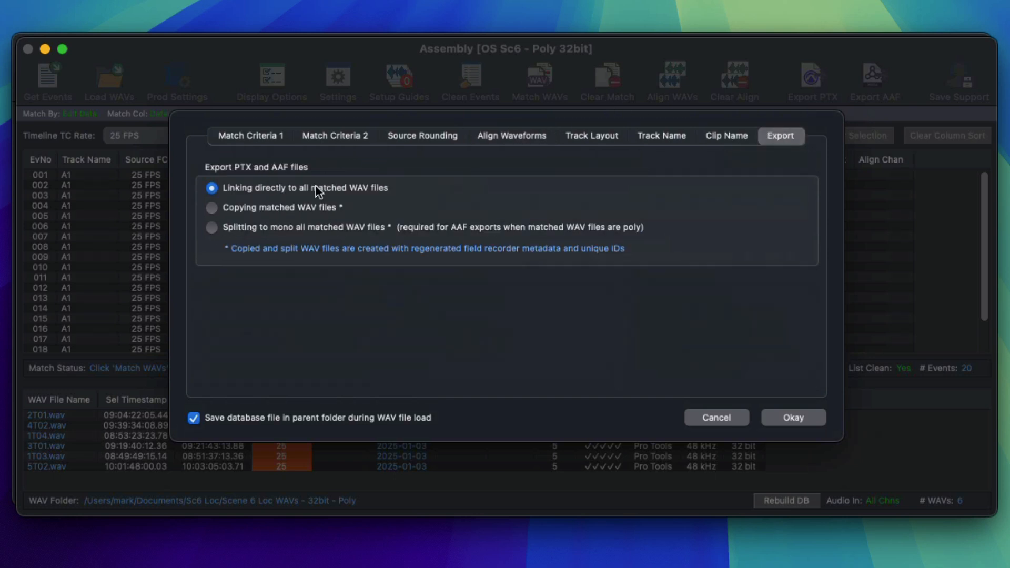
left_click(304, 210)
left_click(306, 229)
key("Escape")
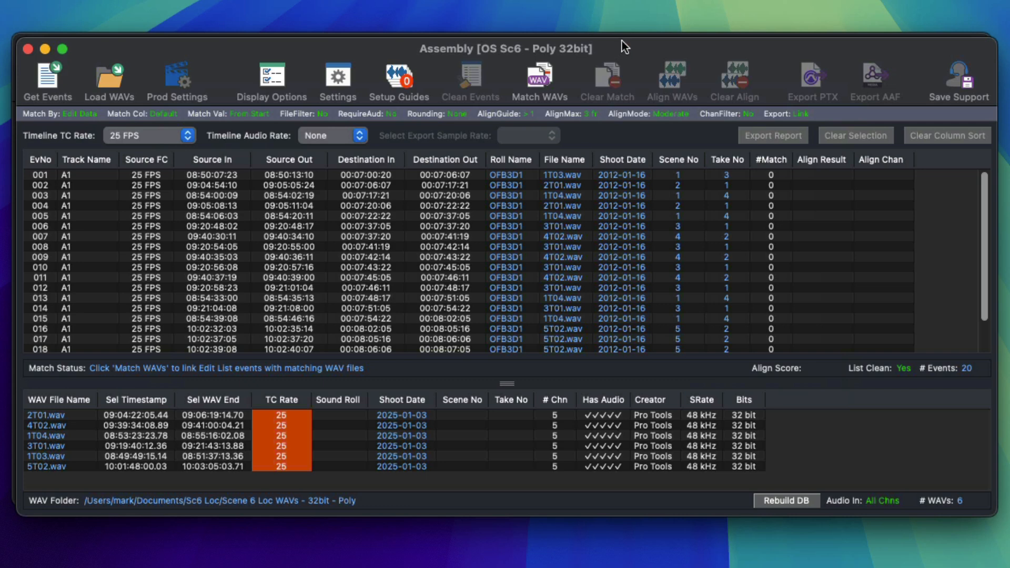
In the WAV File List copy/split settings, set the folder structure to a parent folder with child folders named by Sound Roll
left_click(622, 32)
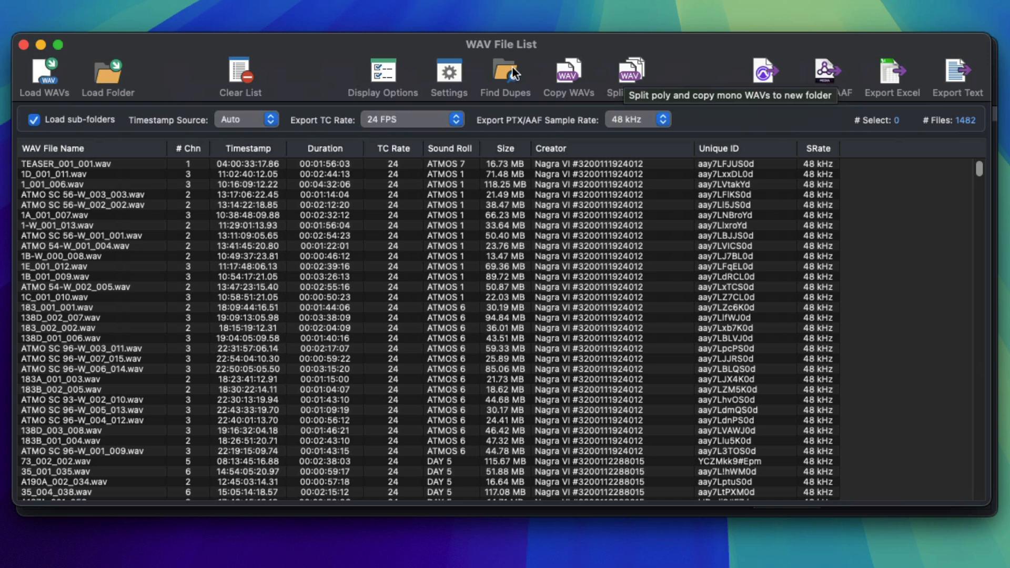
left_click(444, 68)
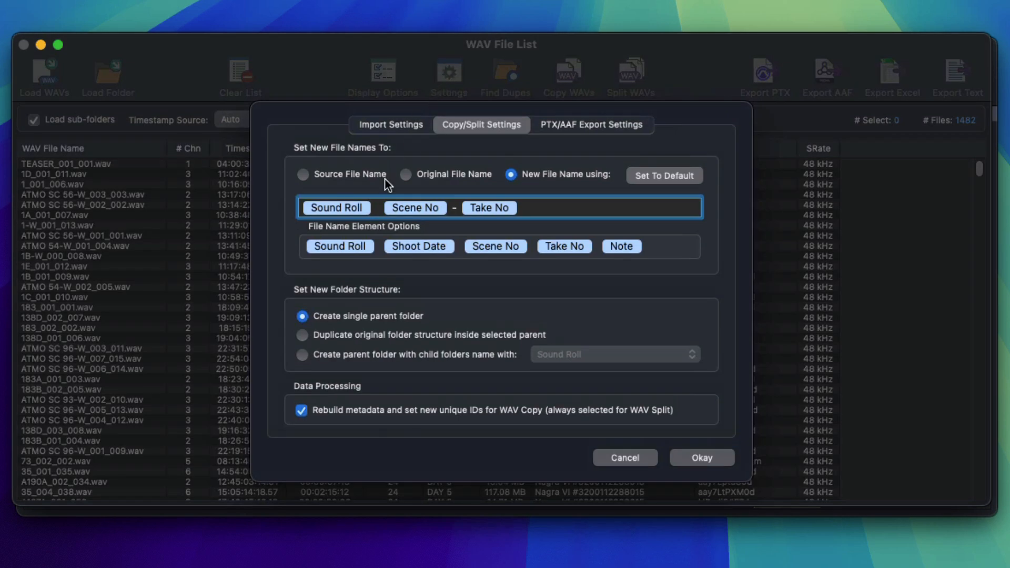
left_click(361, 334)
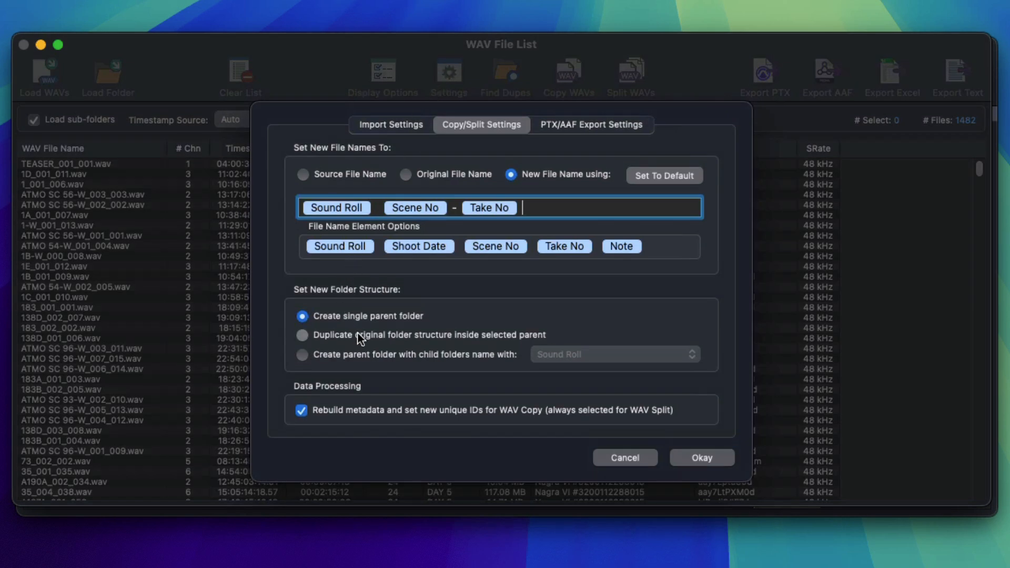
left_click(411, 356)
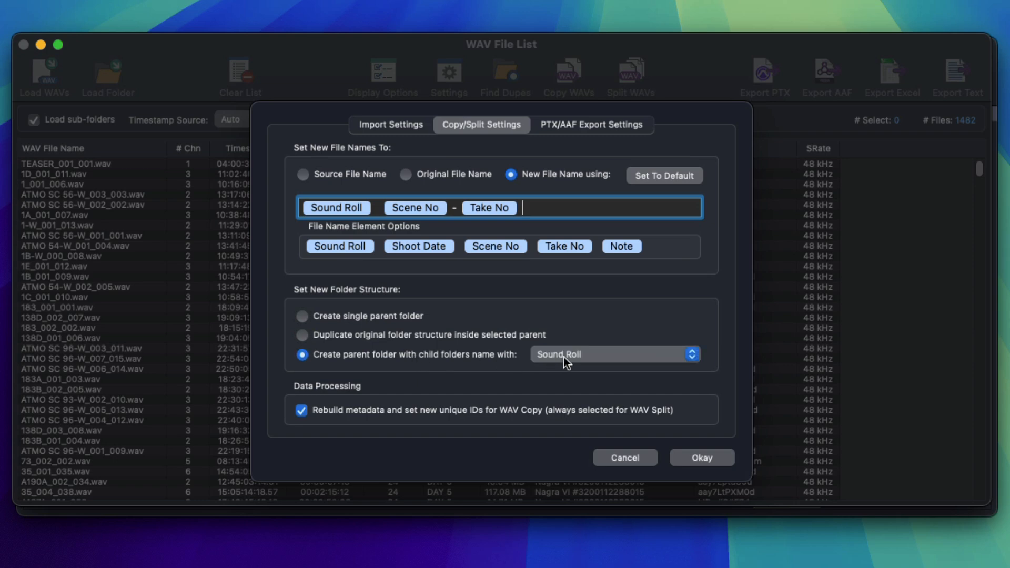
left_click(614, 354)
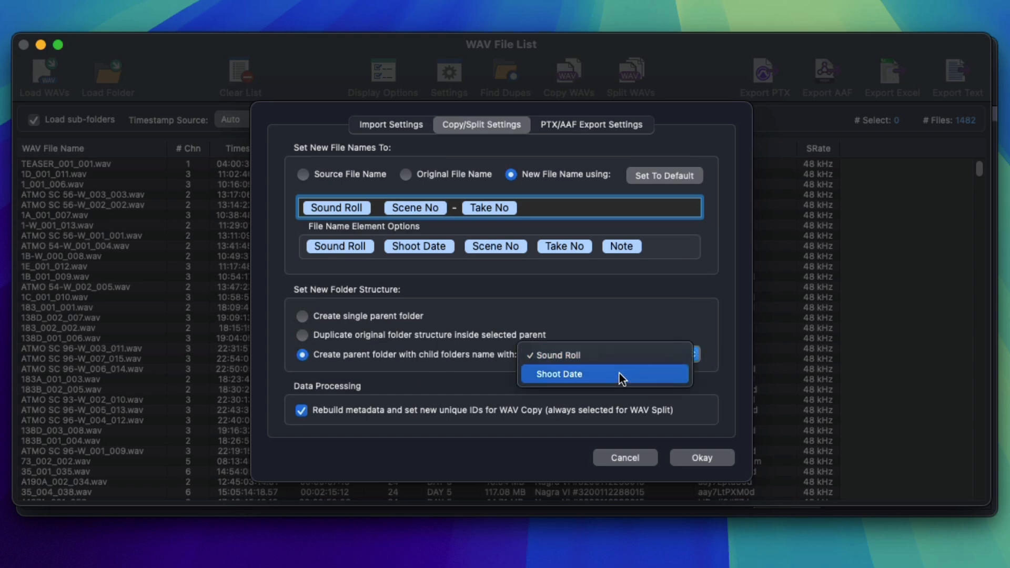
left_click(625, 333)
key("Return")
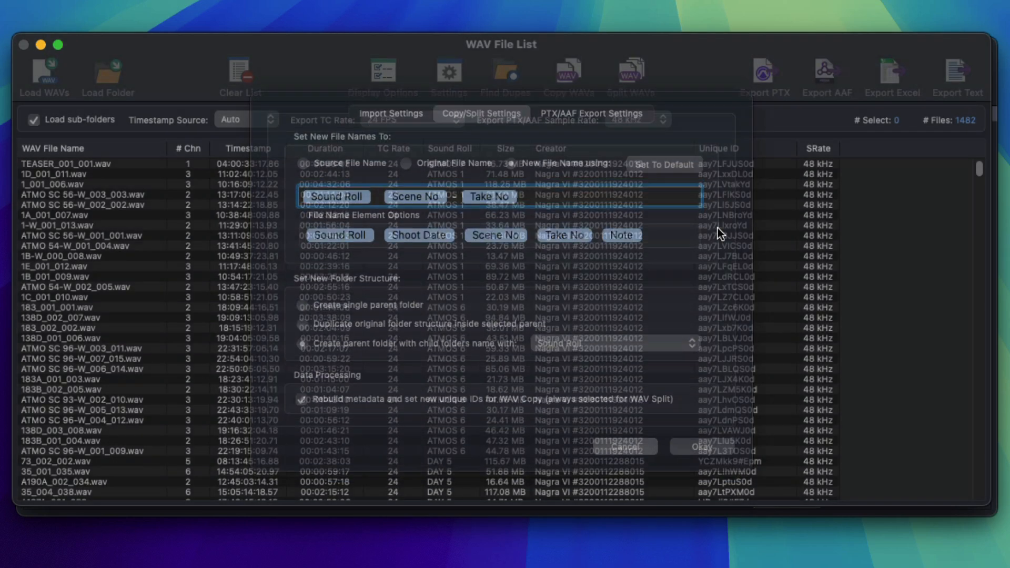
In the OS Sc6 - Poly 32bit assembly, review the Match By Edit Data criteria, including Orig Name and Shoot Date, and close the settings
left_click(996, 66)
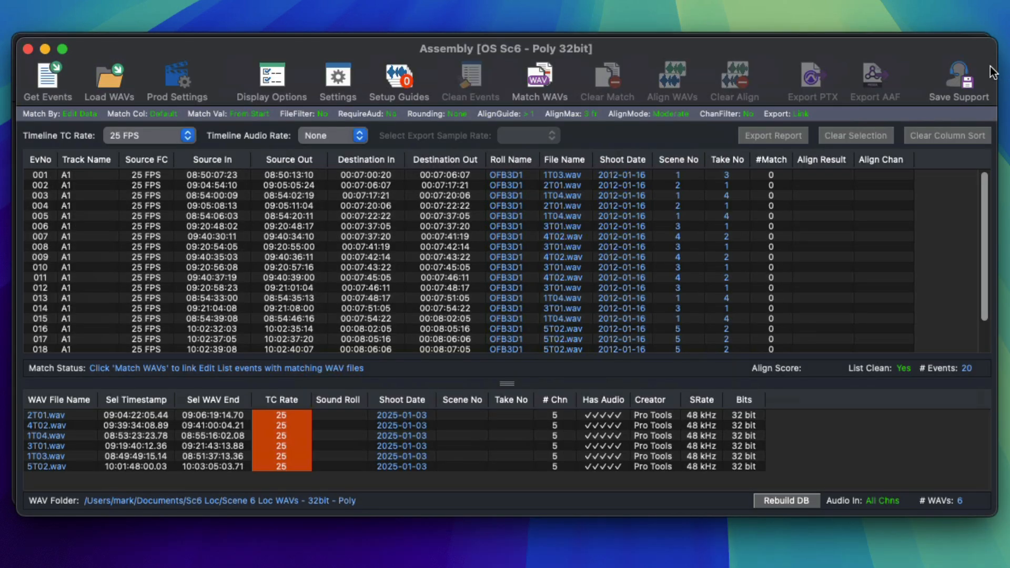
left_click(329, 74)
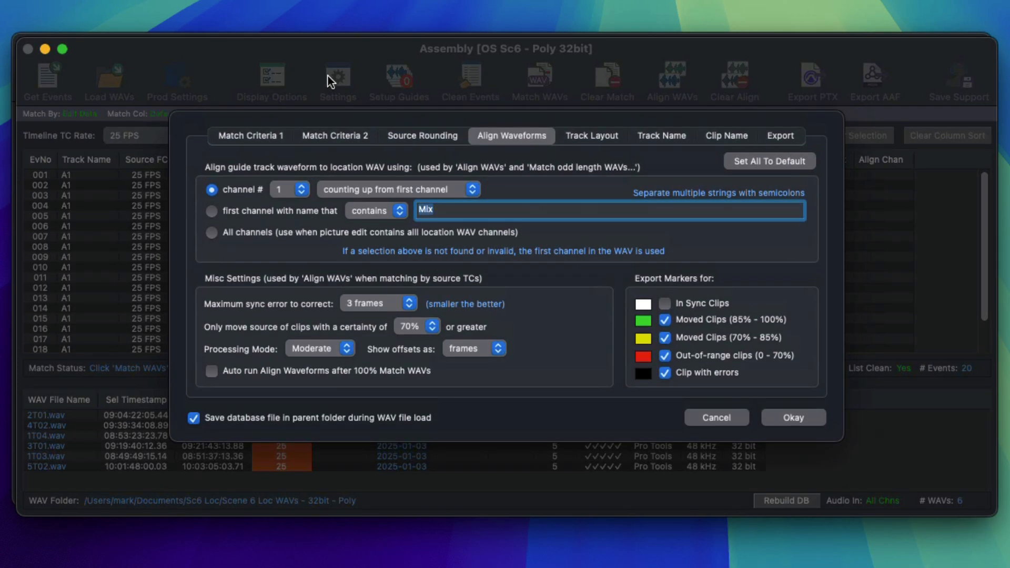
left_click(240, 135)
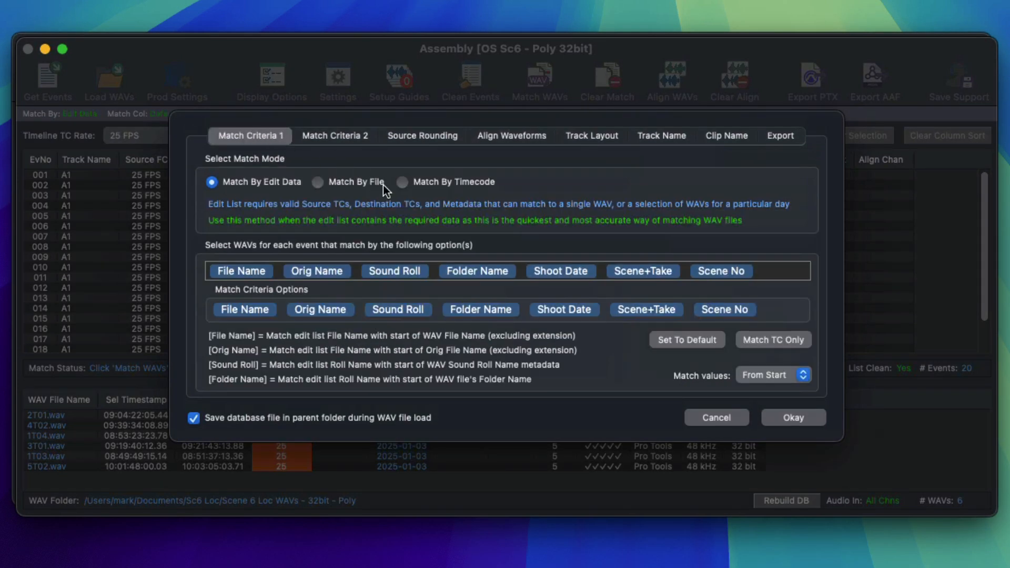
left_click(340, 271)
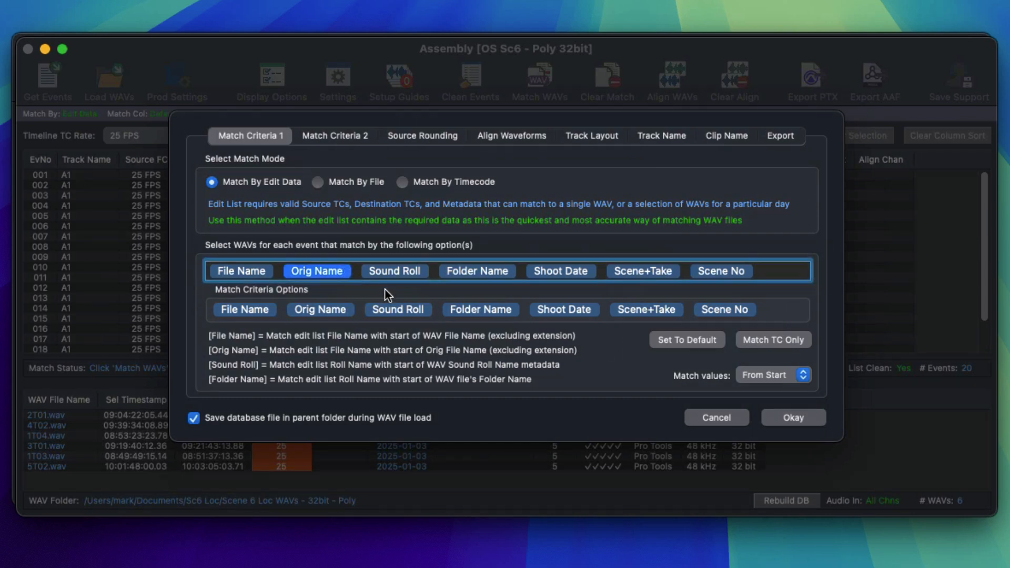
left_click(591, 270)
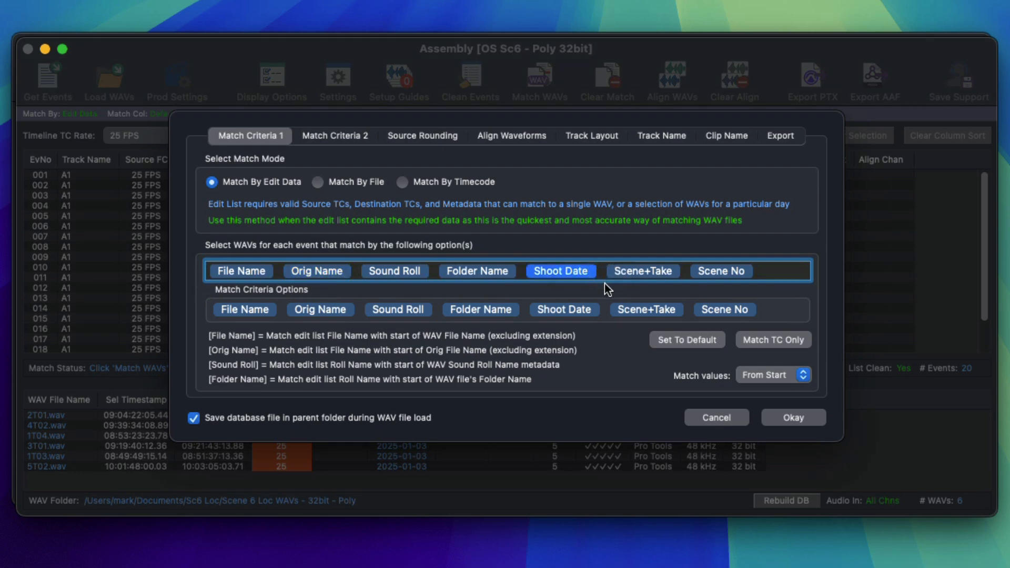
key("Return")
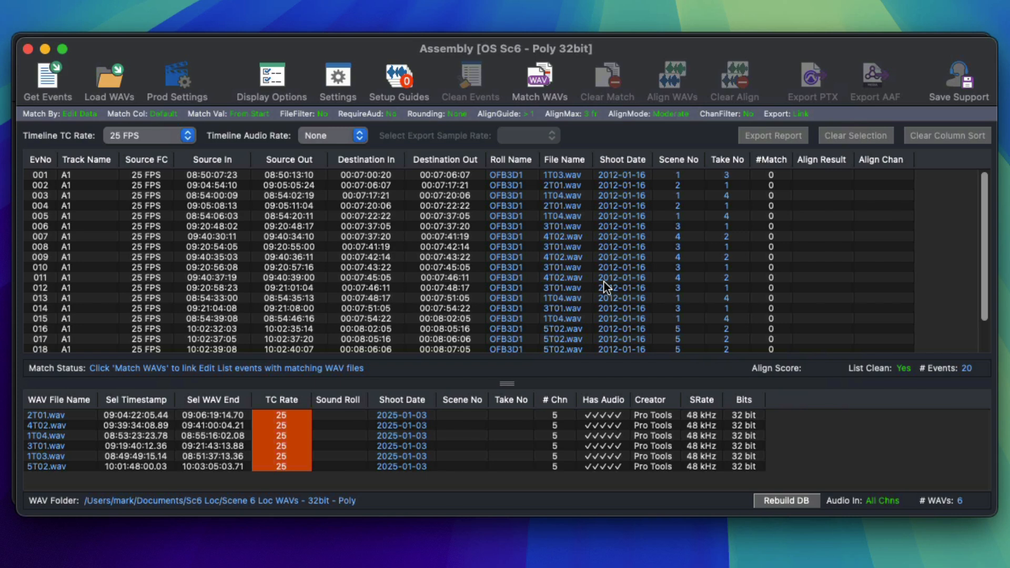
Match only events 001 to 008 of the edit list to their WAV files
left_click(620, 176)
left_click(618, 246, "shift")
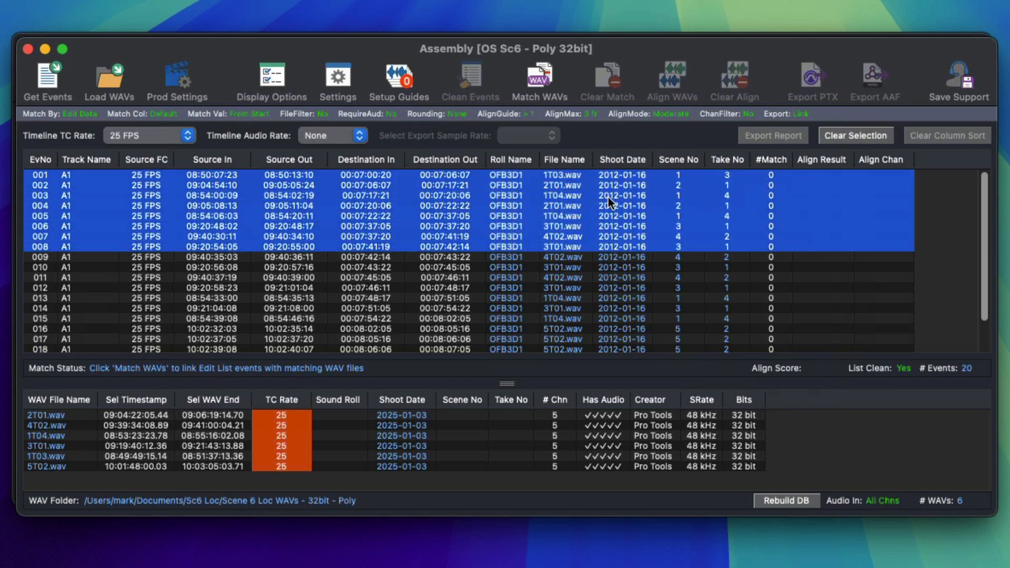
left_click(539, 81)
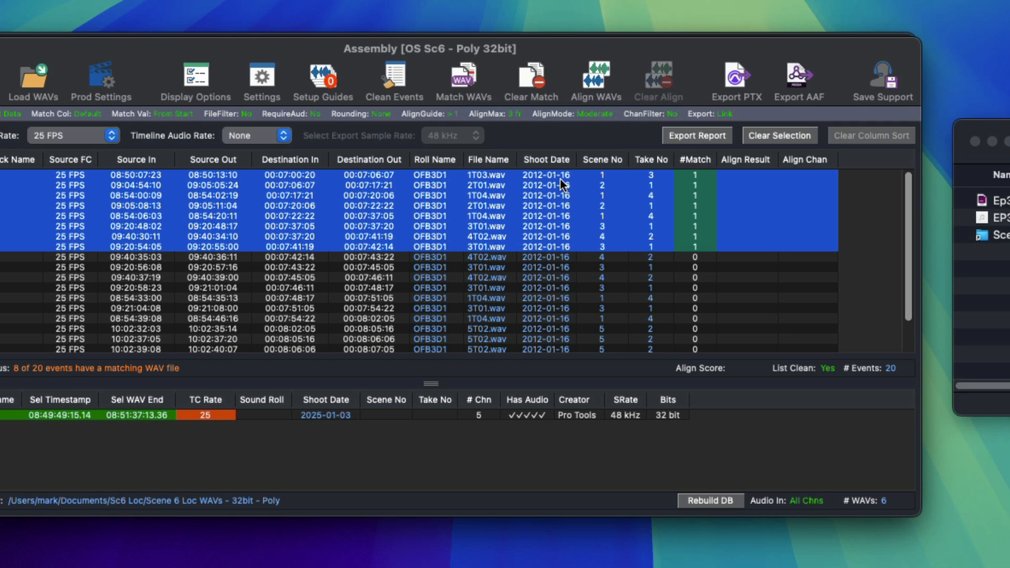
Review the match criteria presets offered for matching WAVs to the selected events
right_click(560, 178)
mouse_move(571, 190)
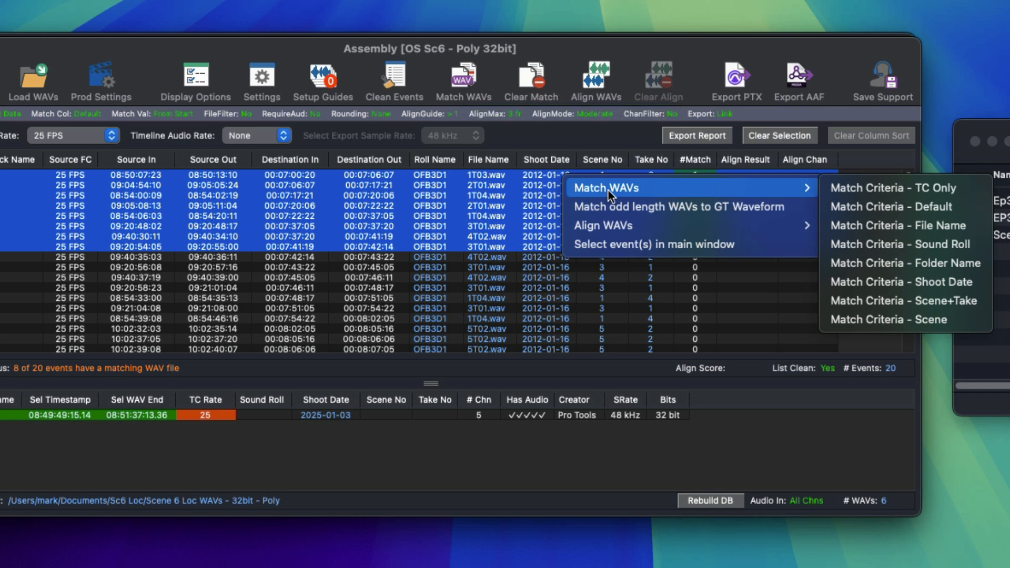
left_click(600, 178)
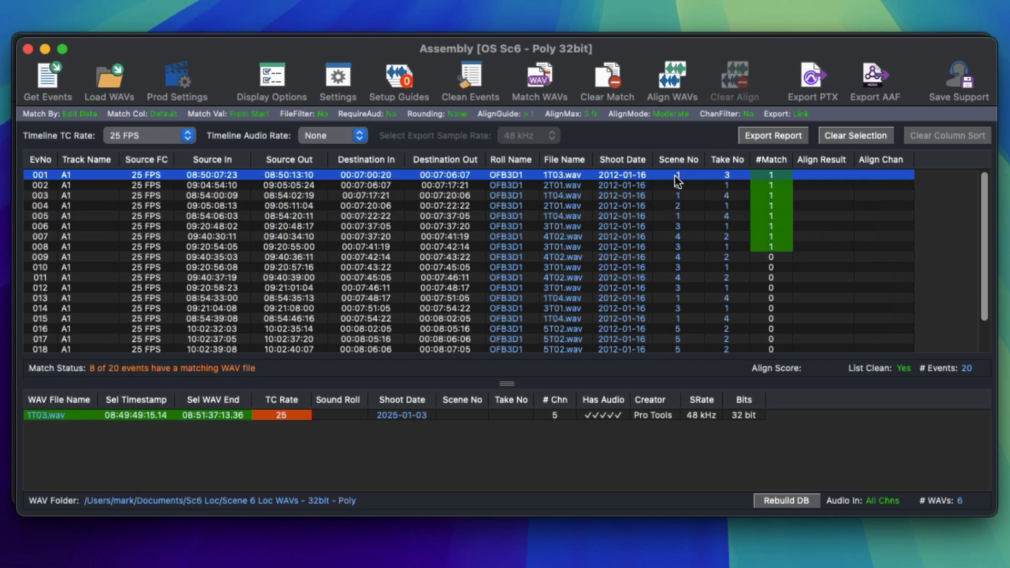
Clear the event selection and existing matches, and match every event in the list to its WAV file
left_click(841, 132)
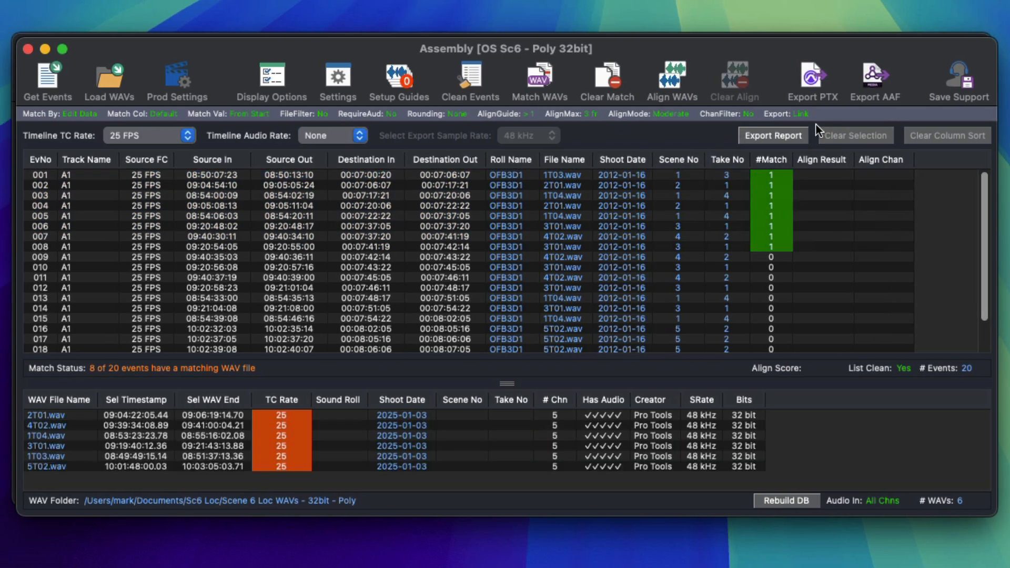
left_click(597, 79)
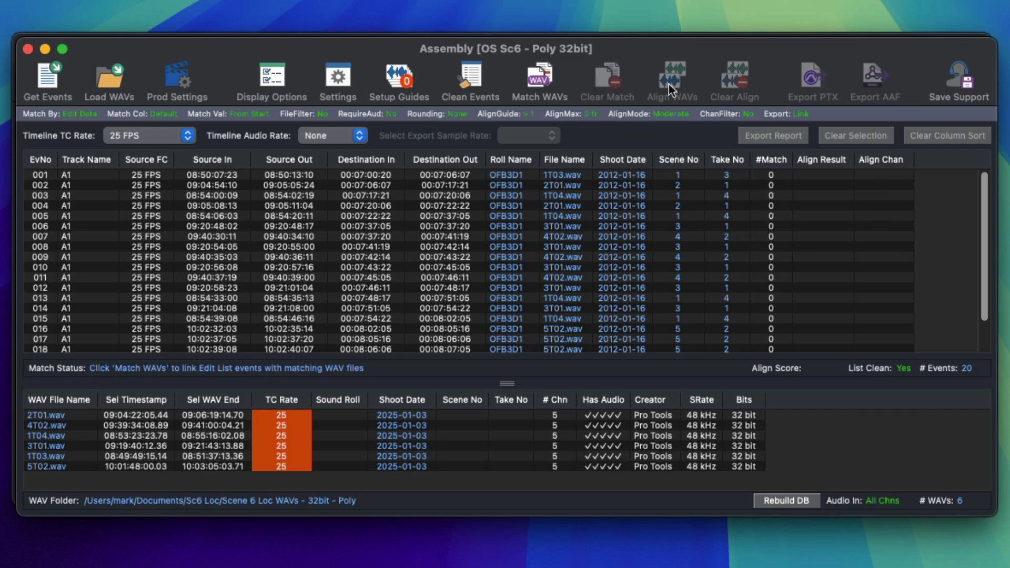
left_click(535, 82)
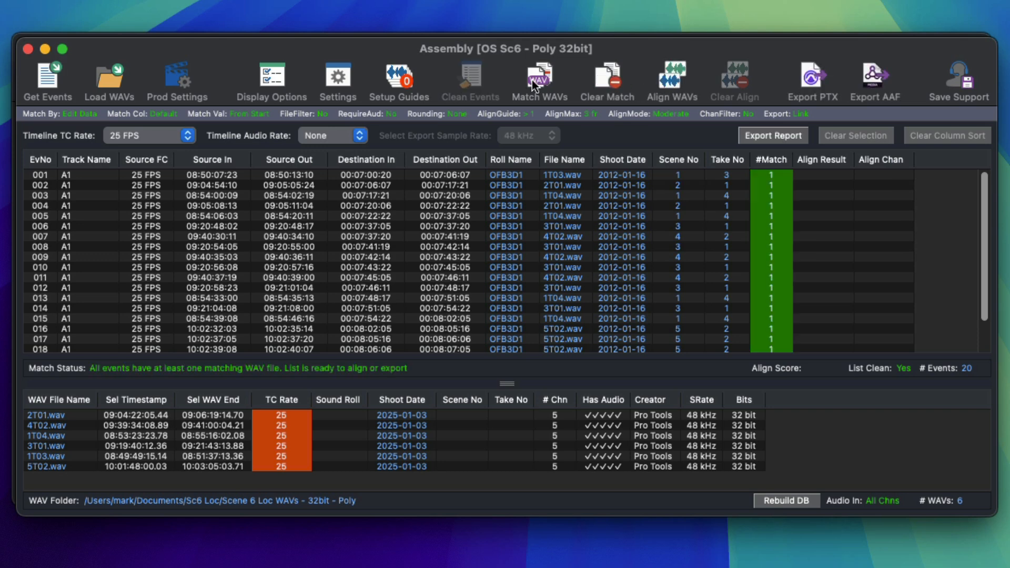
Export the assembly as 32 bit PTX session Ep306 Scene 6_Assem starting at 00:06:00:00 in the Match By Edit List folder, and open it in Pro Tools
left_click(812, 78)
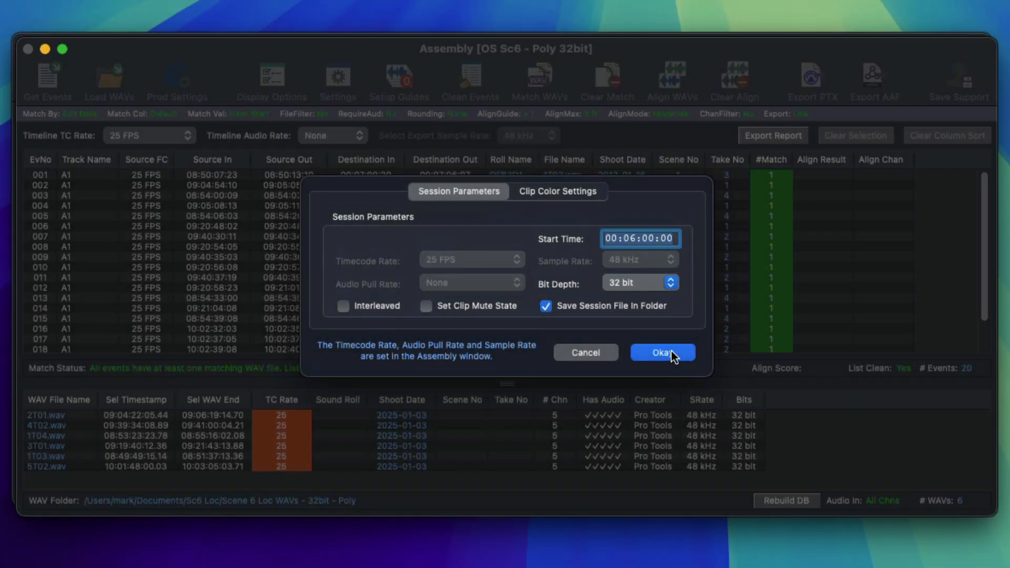
left_click(672, 356)
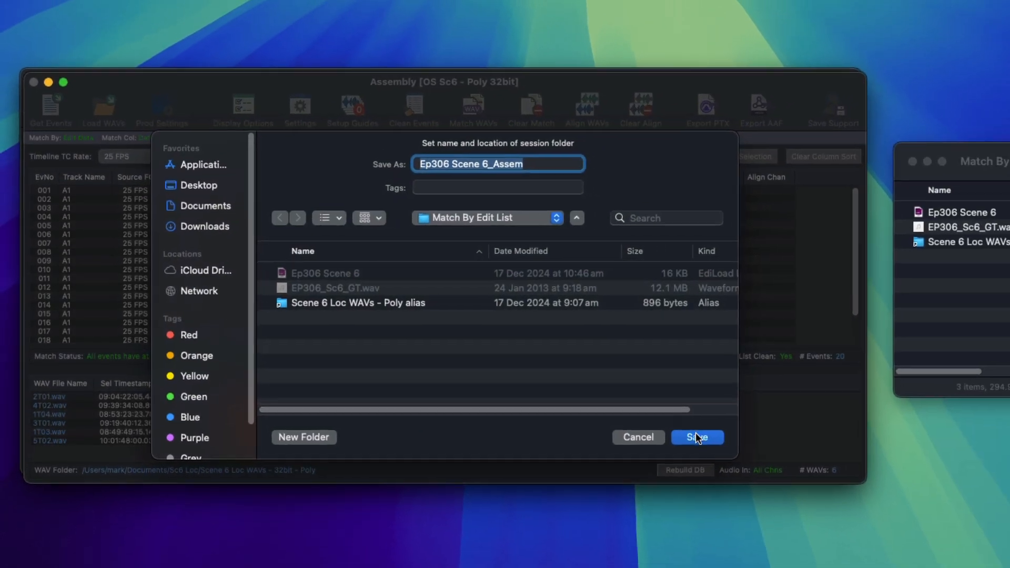
left_click(694, 435)
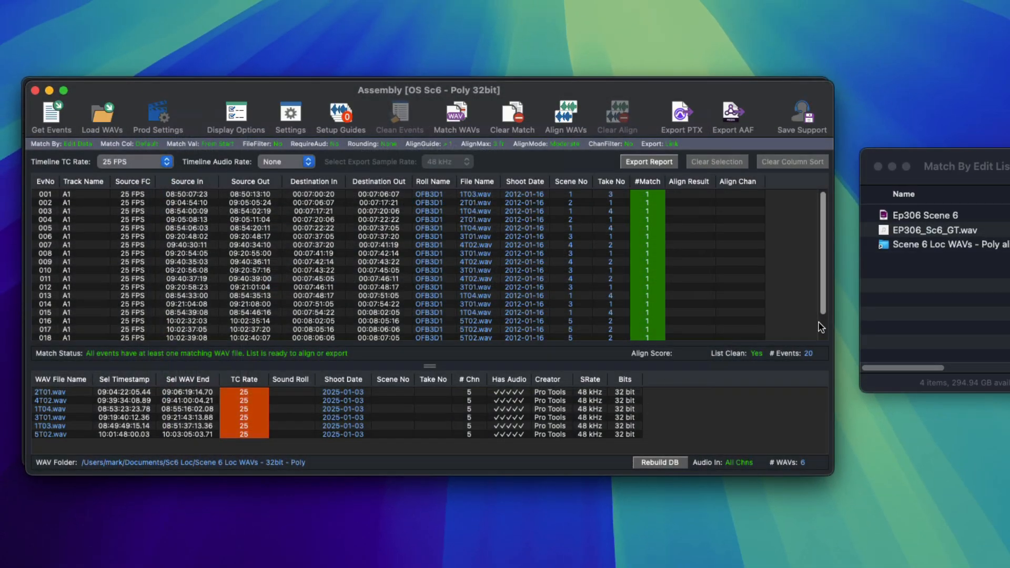
left_click(873, 230)
left_click(897, 246)
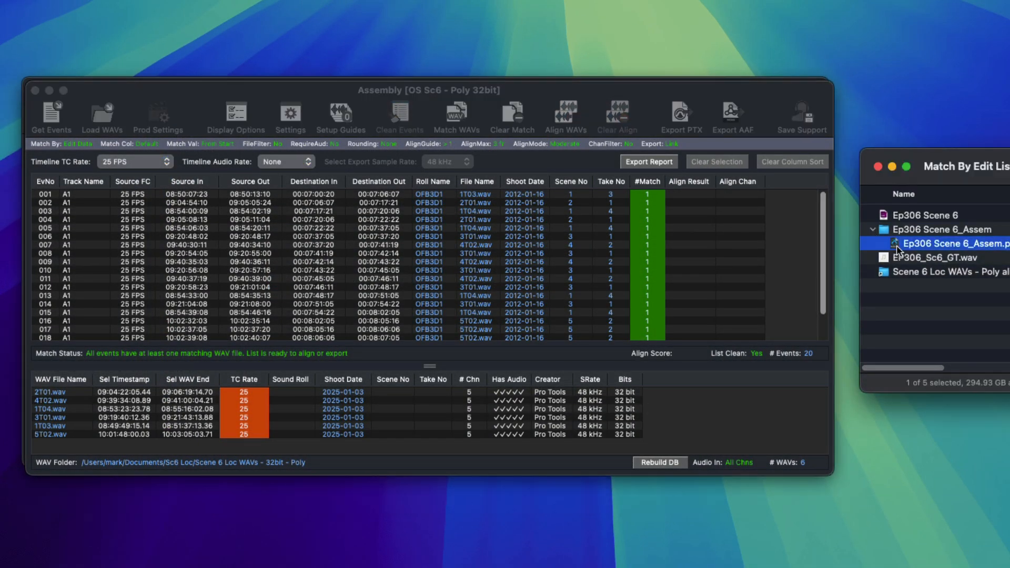
double_click(896, 245)
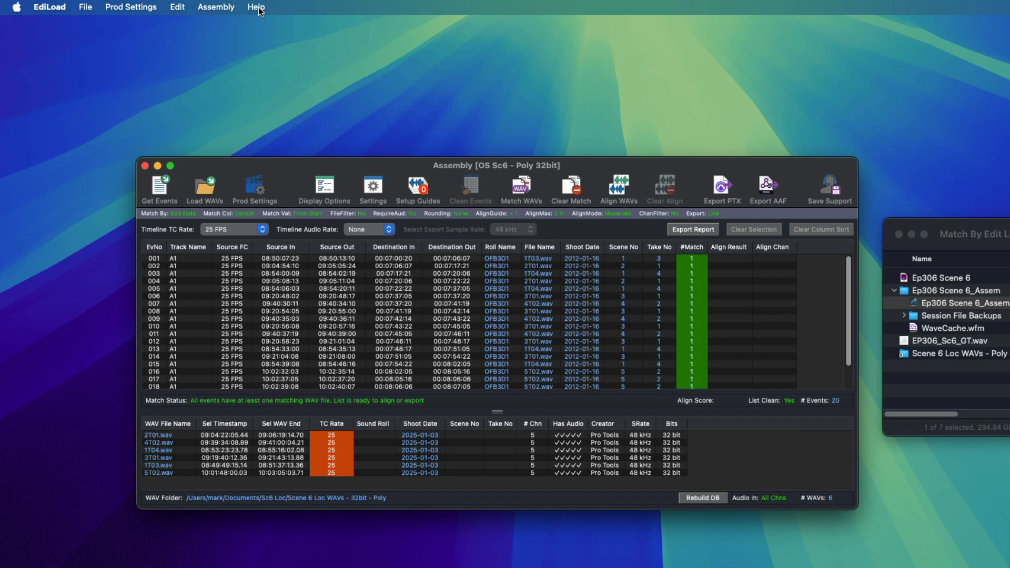
Open the EdiLoad User Guide, read through What's New in EdiLoad v6 and Matching WAV Files, and close it
left_click(257, 7)
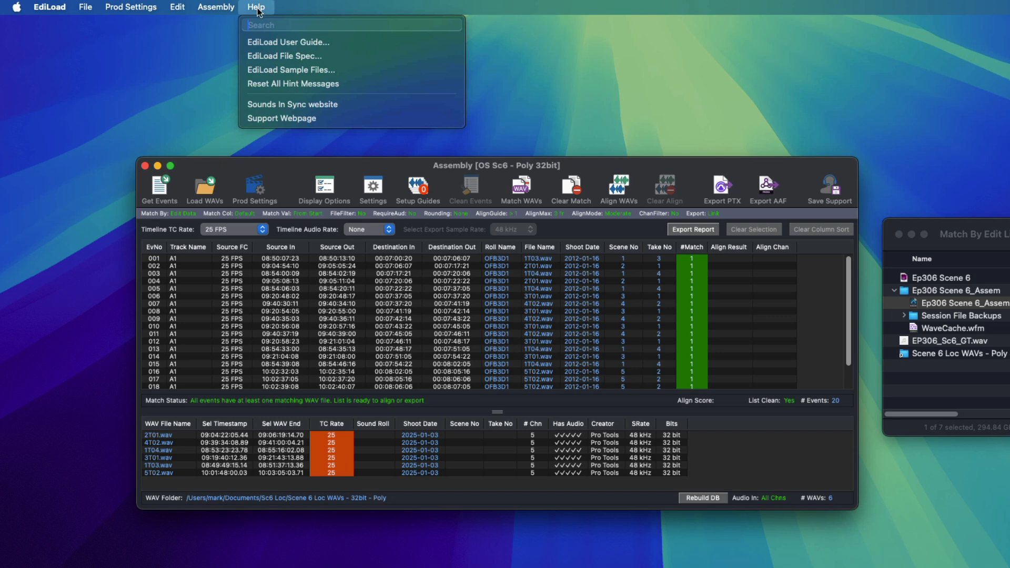
left_click(334, 44)
left_click(819, 370)
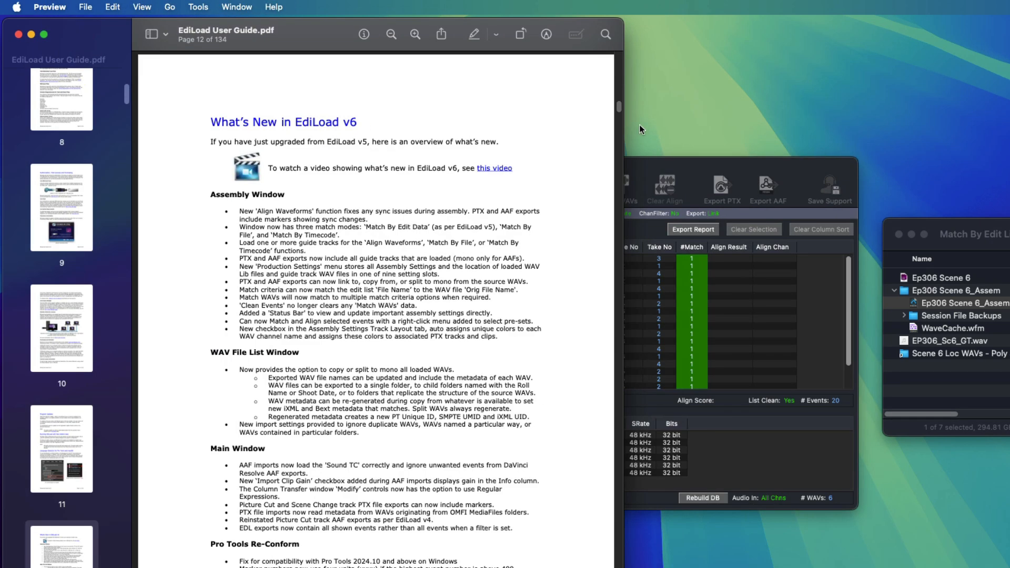
left_click_drag(619, 107, 602, 553)
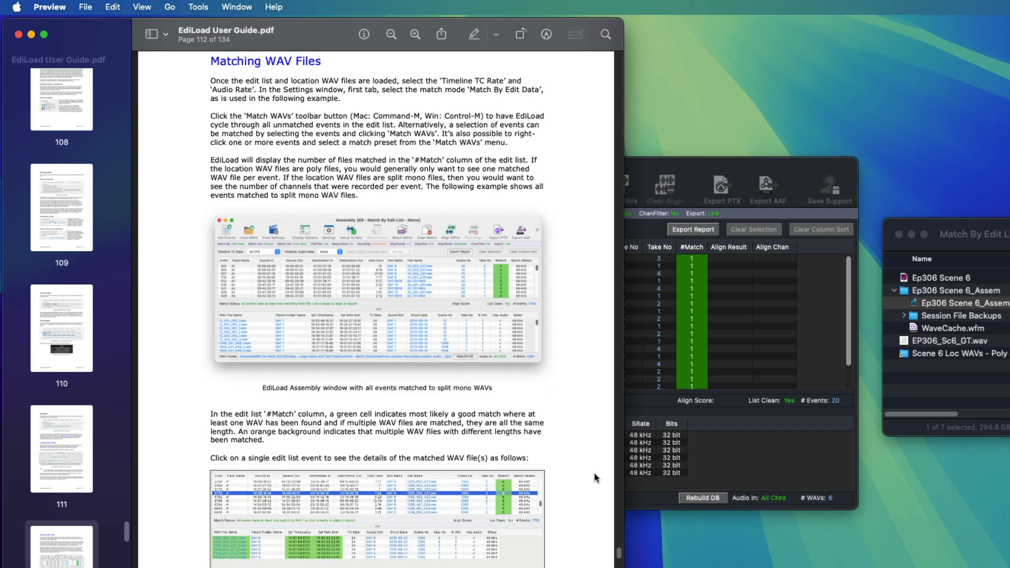
key("super+w")
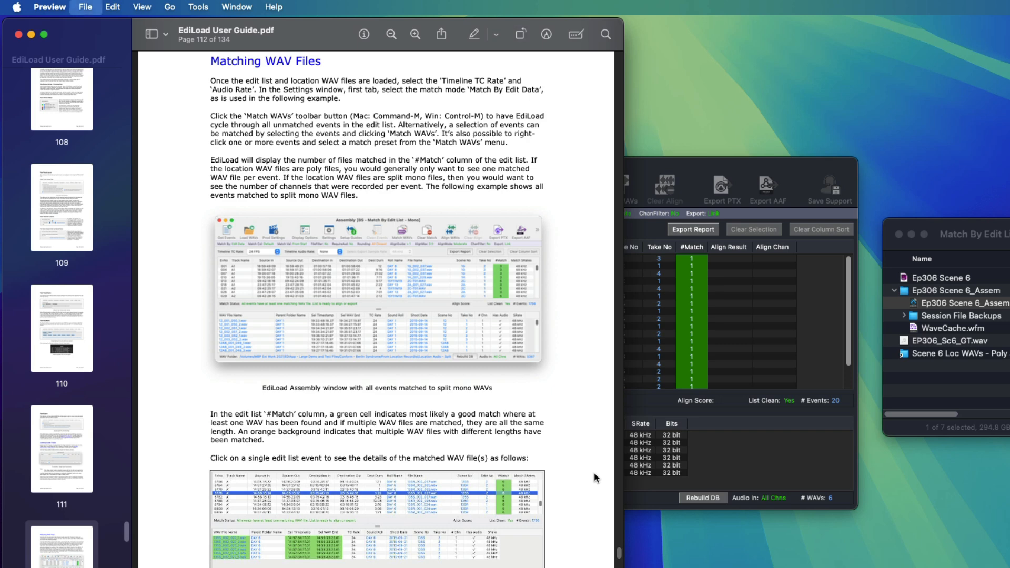
left_click(465, 170)
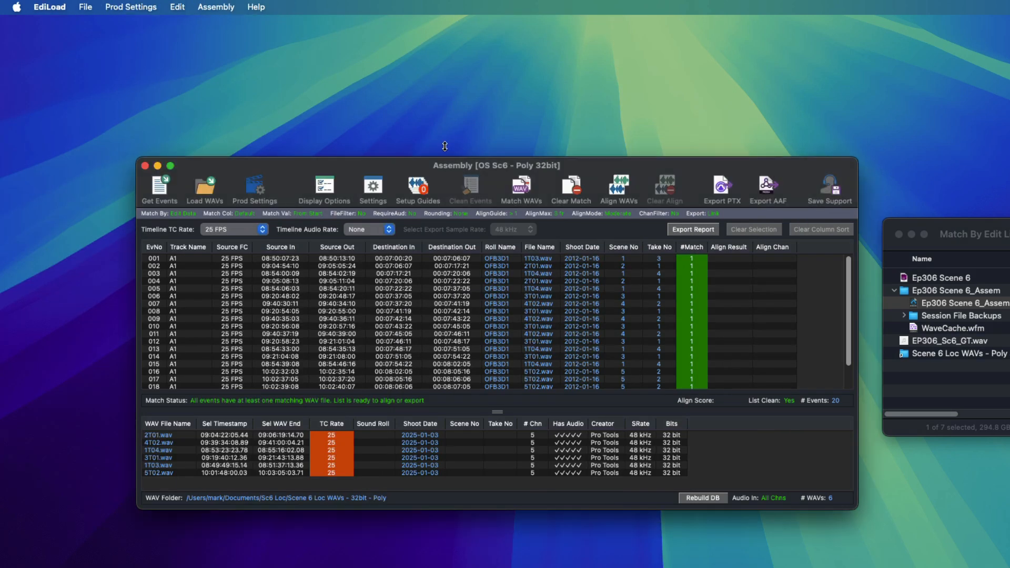
Open the EdiLoad File Spec document and examine the AAF export settings for Avid Media Composer
left_click(258, 7)
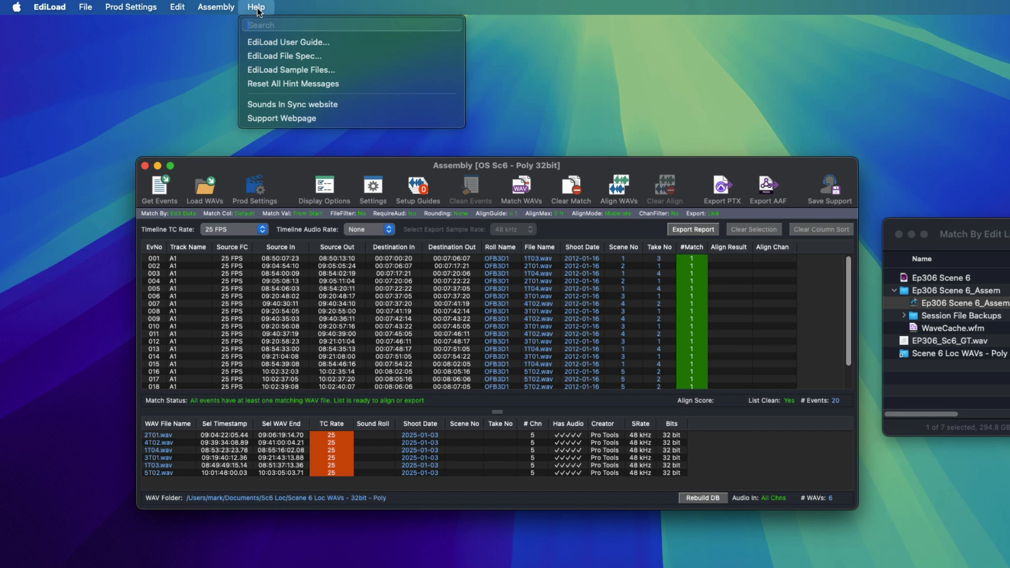
left_click(371, 55)
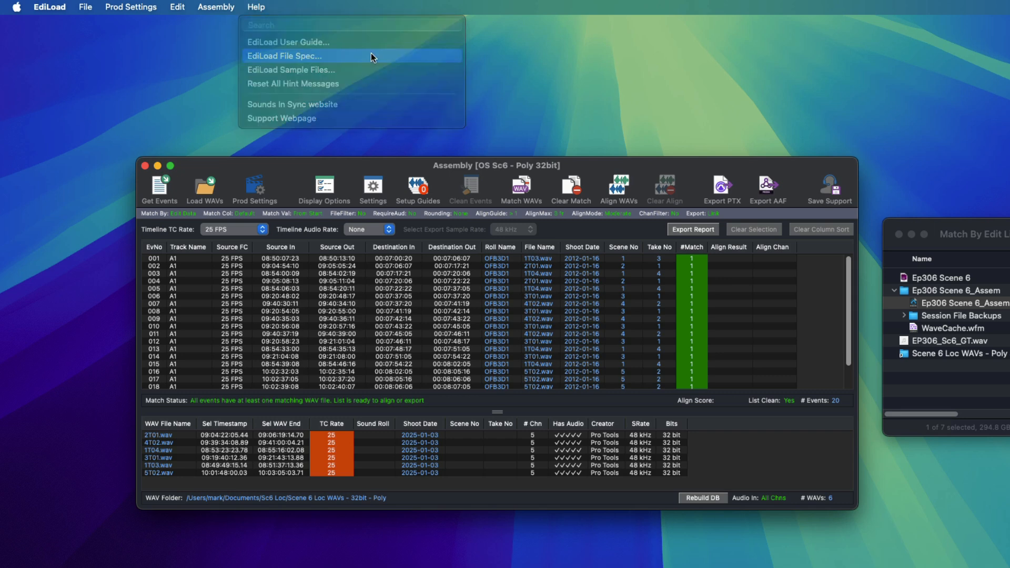
left_click(828, 375)
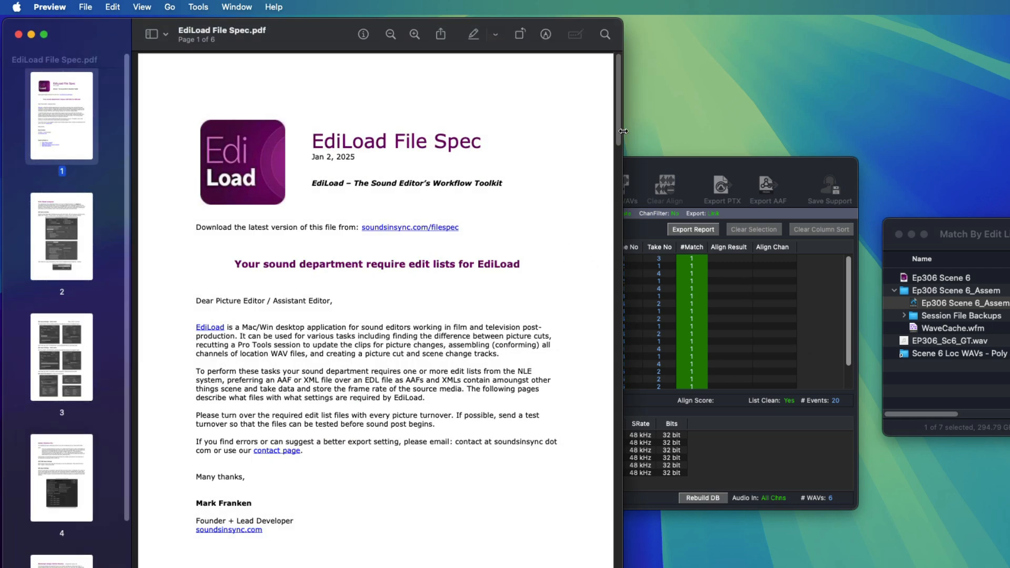
scroll(620, 125, "down", 3)
left_click_drag(619, 125, 613, 216)
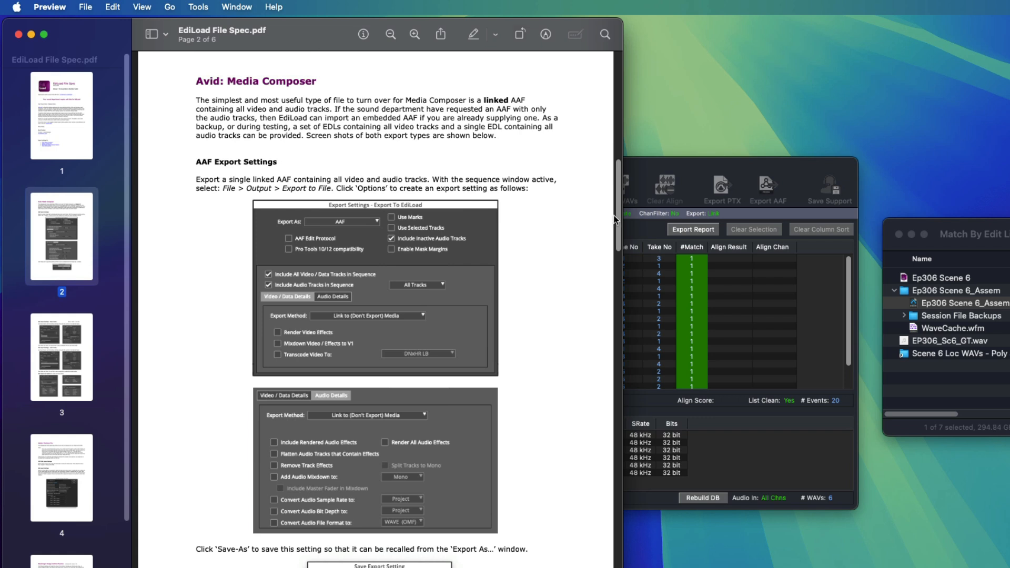